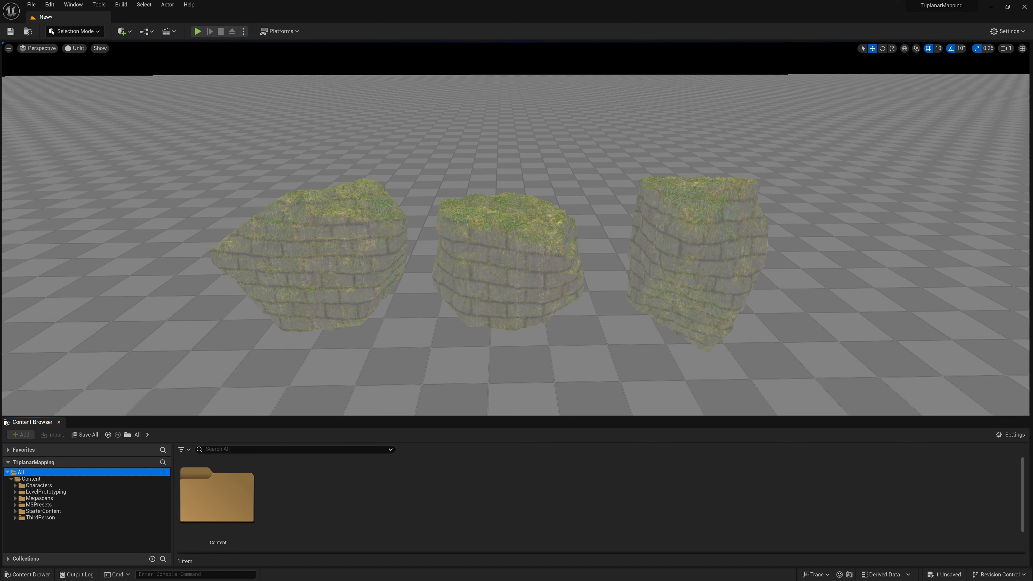
- Slide the leftmost mossy brick rock along the X axis, away from the neighbouring rock, and inspect its texture
click(337, 218)
click(340, 247)
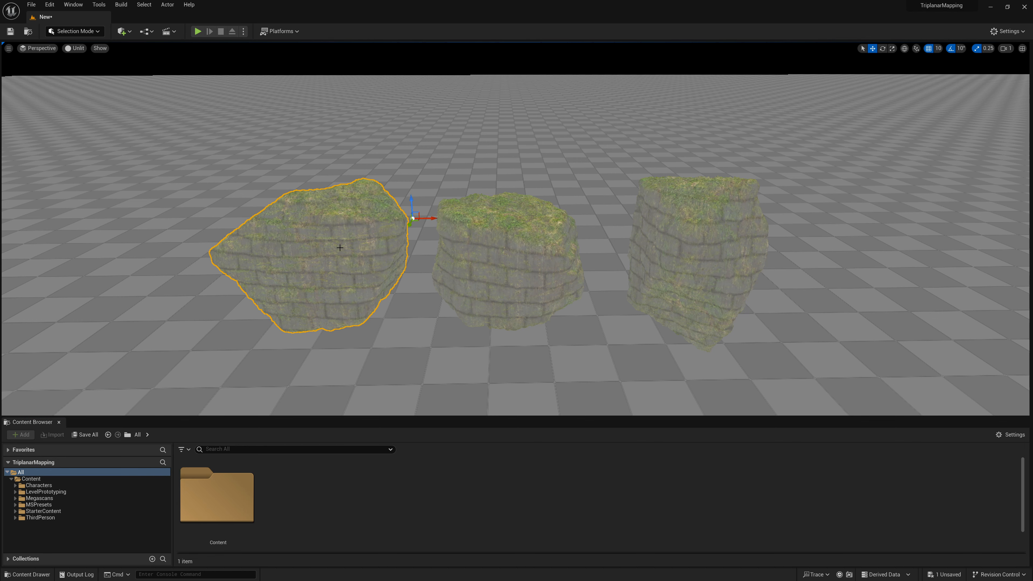
key(f)
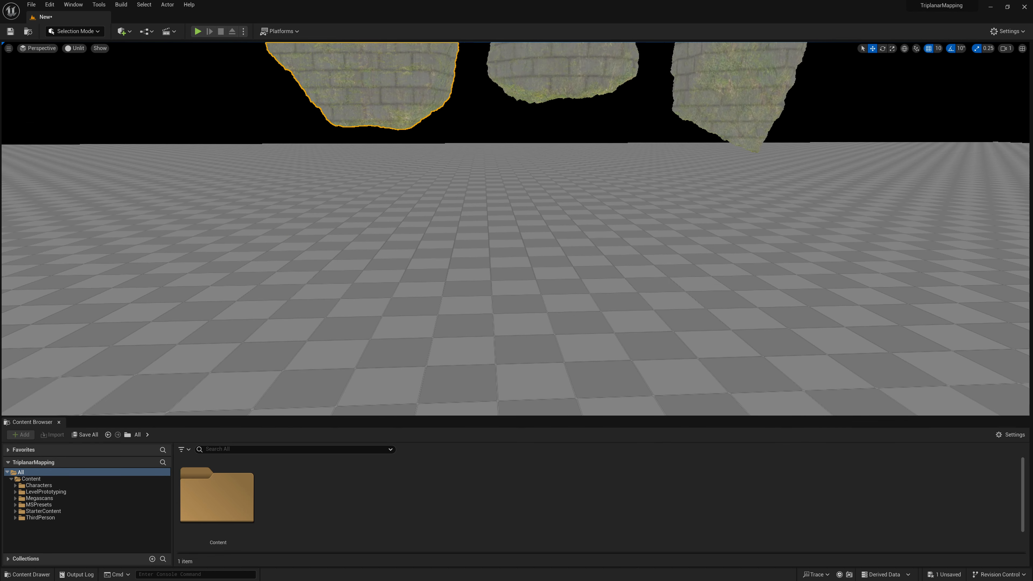
mouse_move(339, 247)
alt+mouse_down()
mouse_move(315, 253)
mouse_move(446, 239)
mouse_move(363, 292)
mouse_move(348, 282)
mouse_move(350, 264)
alt+mouse_up()
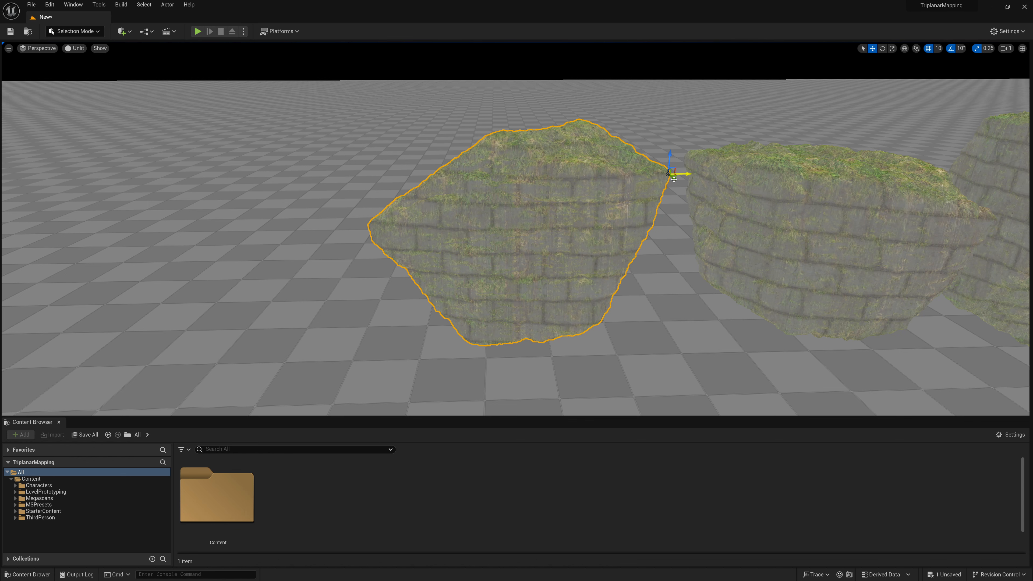
alt+drag(607, 203, 597, 220)
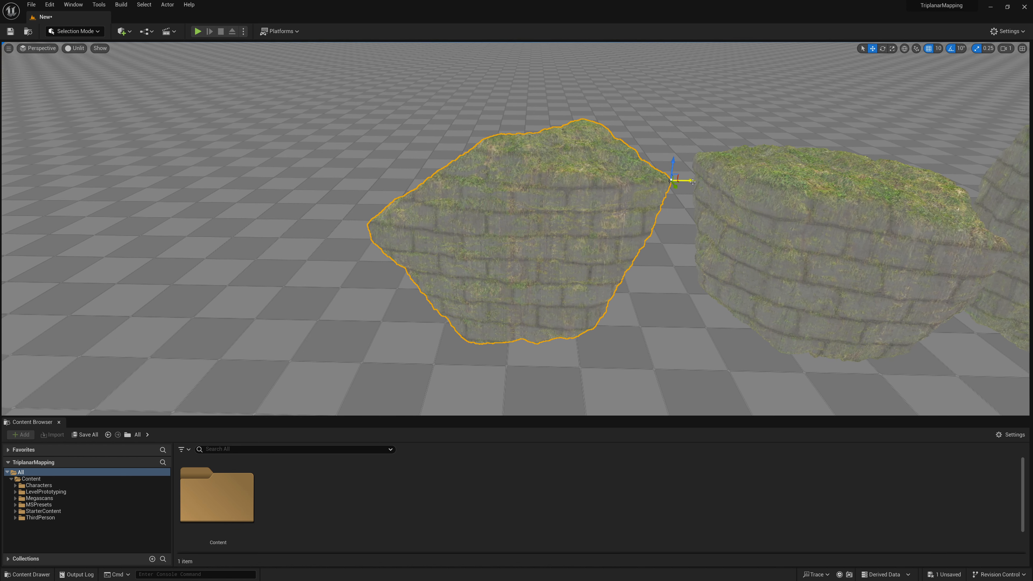
drag(692, 181, 634, 211)
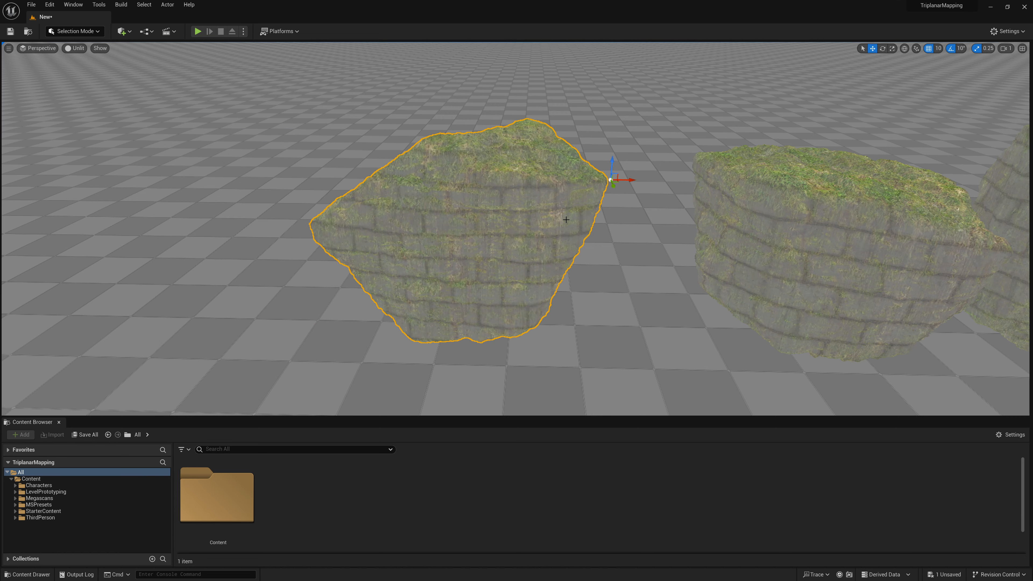
alt+drag(550, 224, 564, 207)
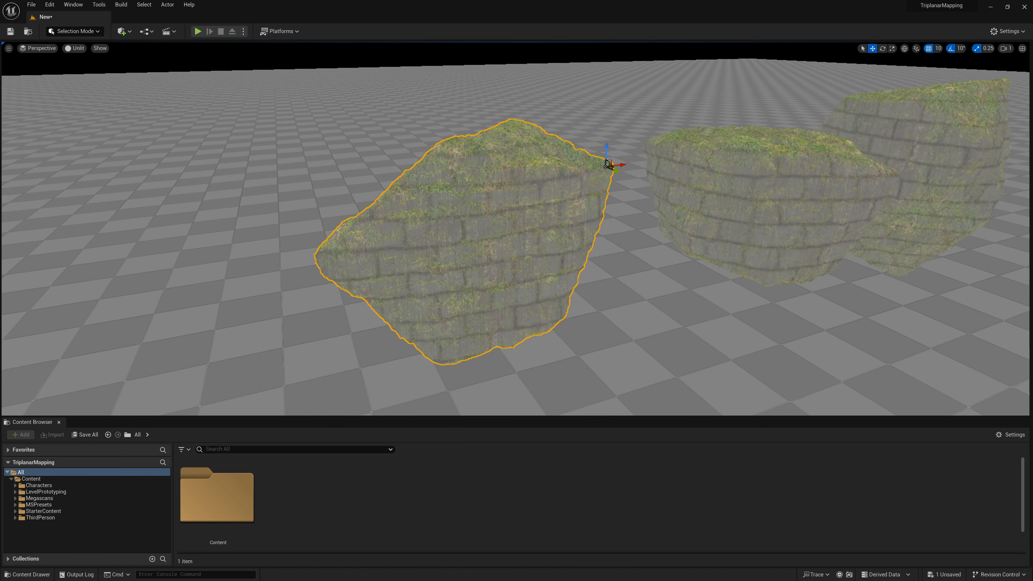
scroll(563, 206, down, 4)
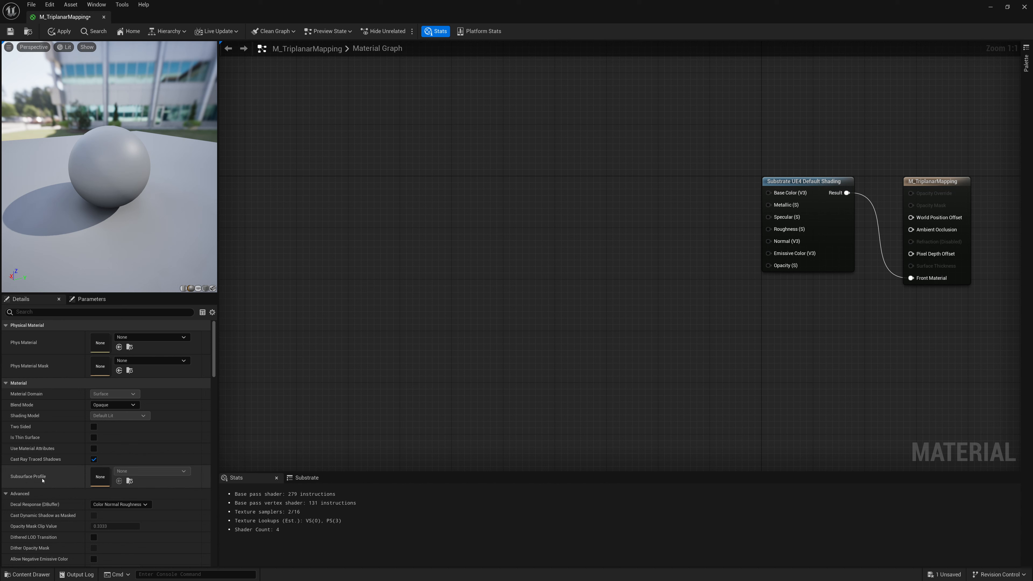
- Add a WorldPosition node to the empty area of the M_TriplanarMapping material graph
right_click(342, 229)
text(World)
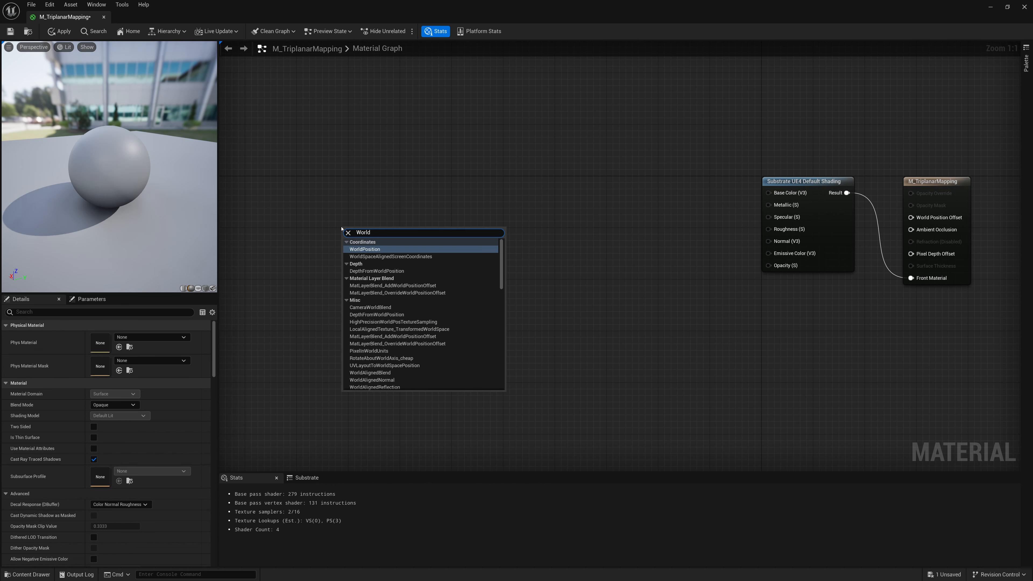
key(Return)
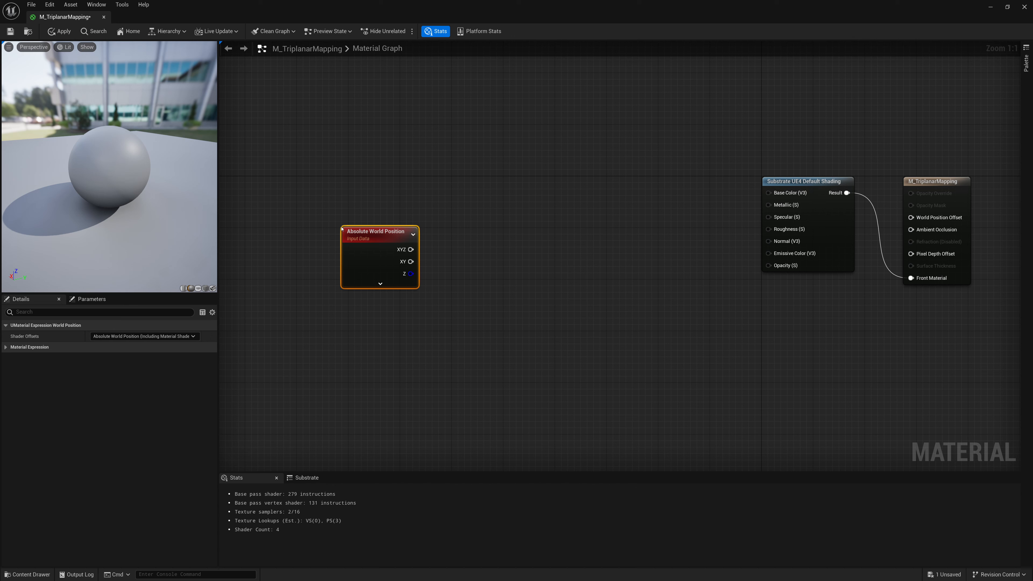
- Preview the Absolute World Position node on the sphere, examine its colours from another angle, and stop previewing
right_click(387, 229)
click(425, 249)
drag(385, 237, 372, 226)
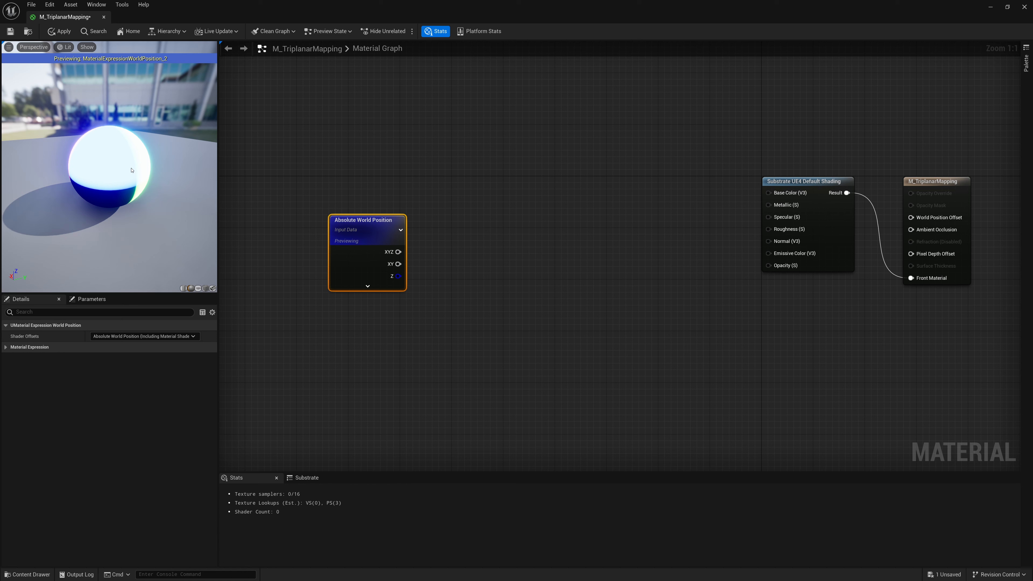
drag(131, 171, 137, 195)
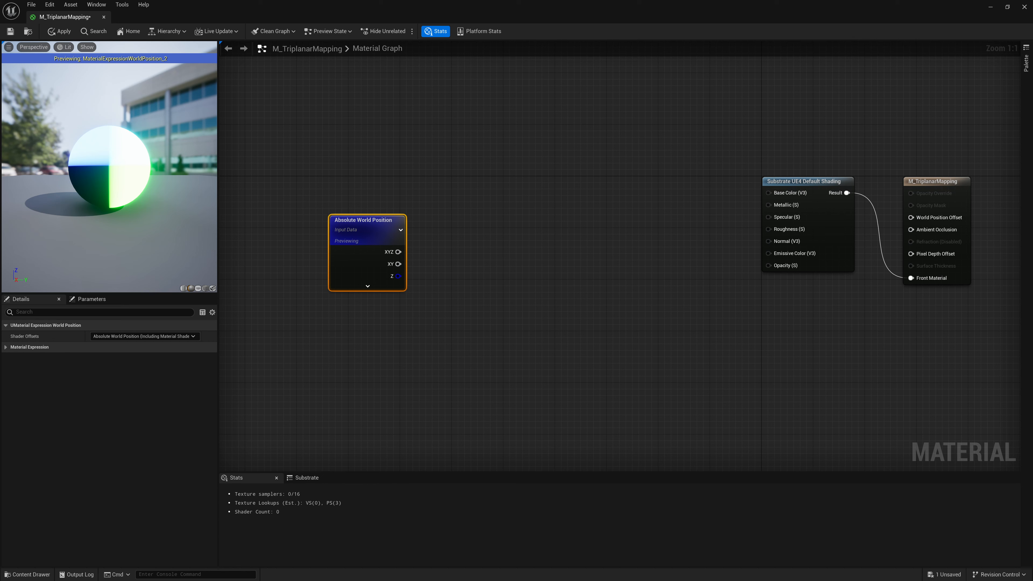
right_click(393, 235)
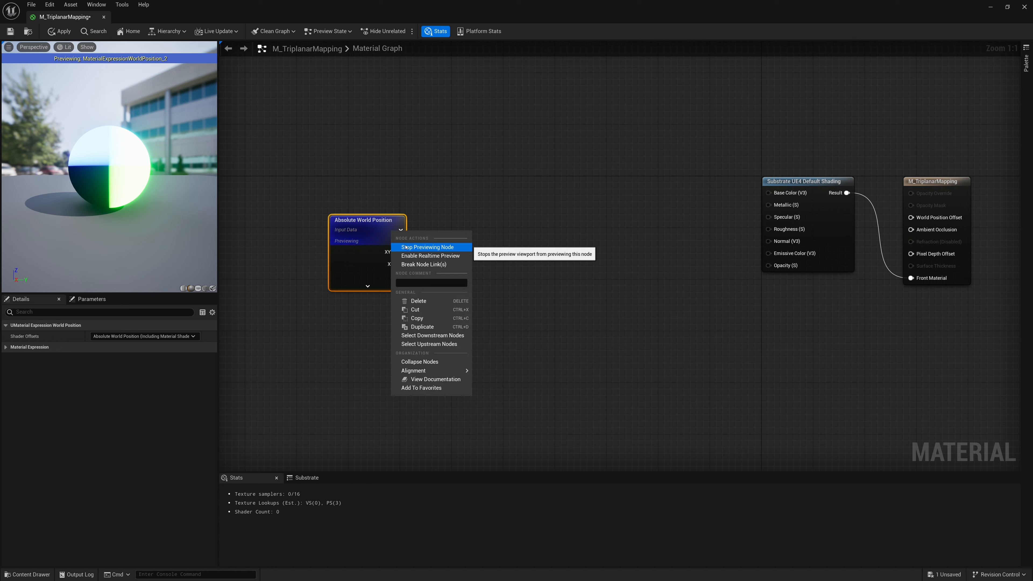
click(415, 245)
- Multiply the Absolute World Position XYZ output by a constant with a value of 0.01
drag(397, 238, 373, 311)
text(*)
key(Return)
text(constant)
key(Return)
click(382, 319)
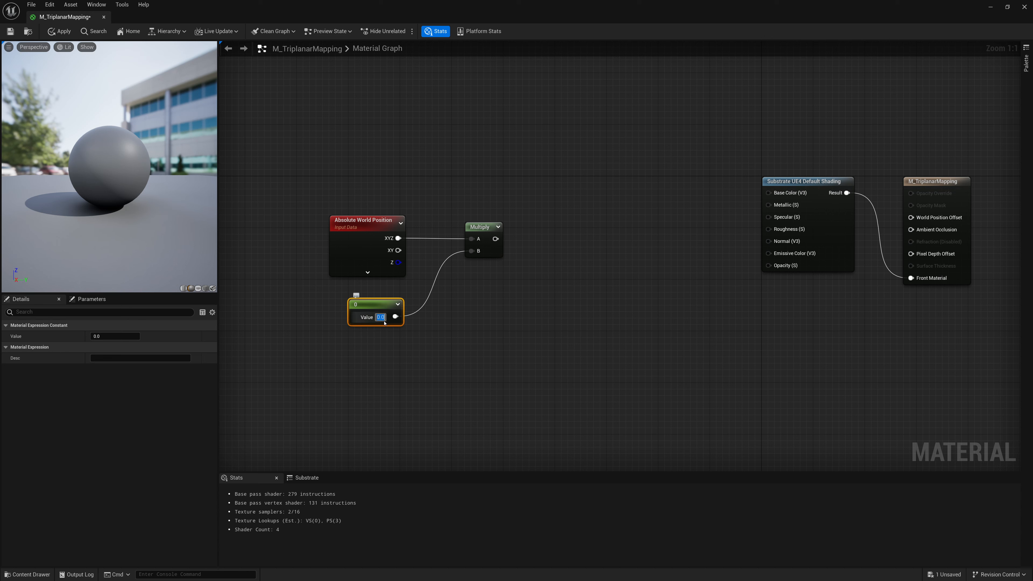
text(0.01)
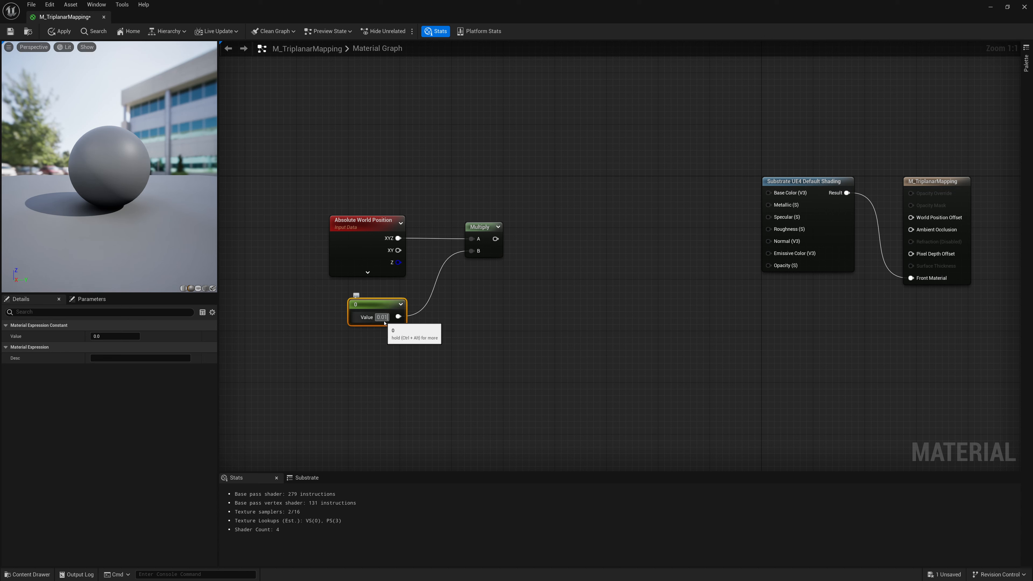
key(Return)
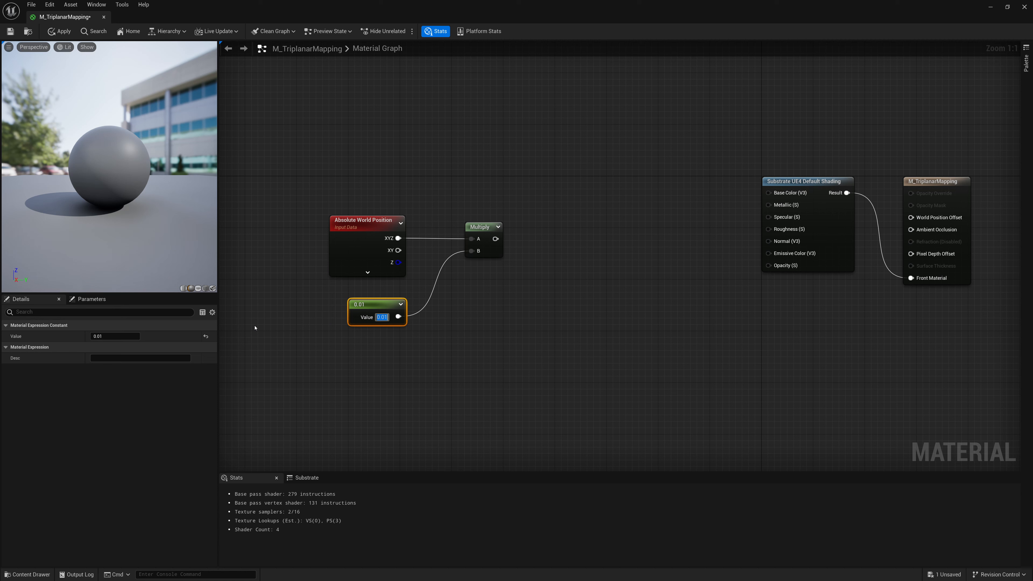
- Convert the 0.01 constant to a parameter named Tiling and align it beneath the Absolute World Position node
right_click(368, 310)
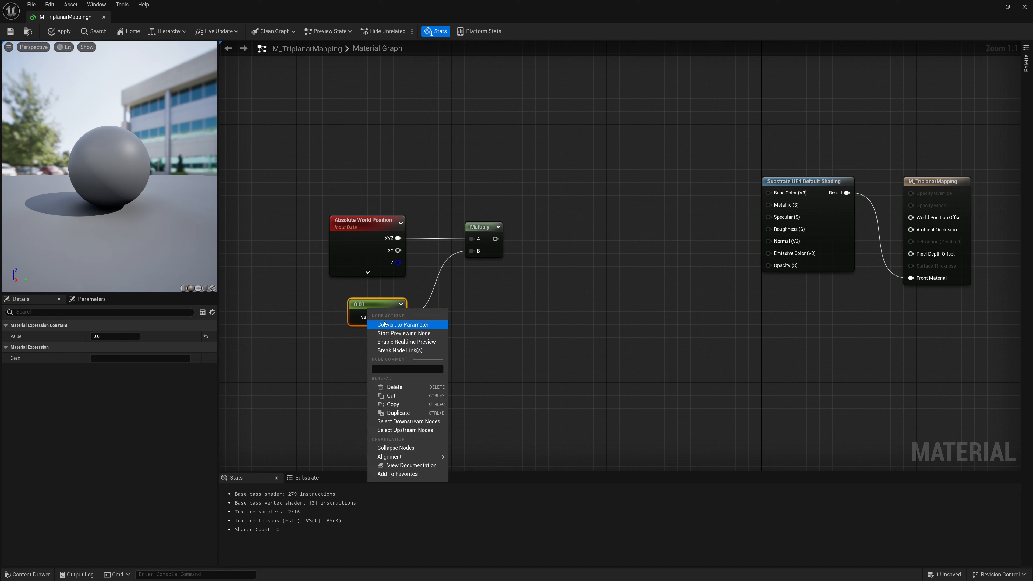
click(387, 325)
text(Tiling)
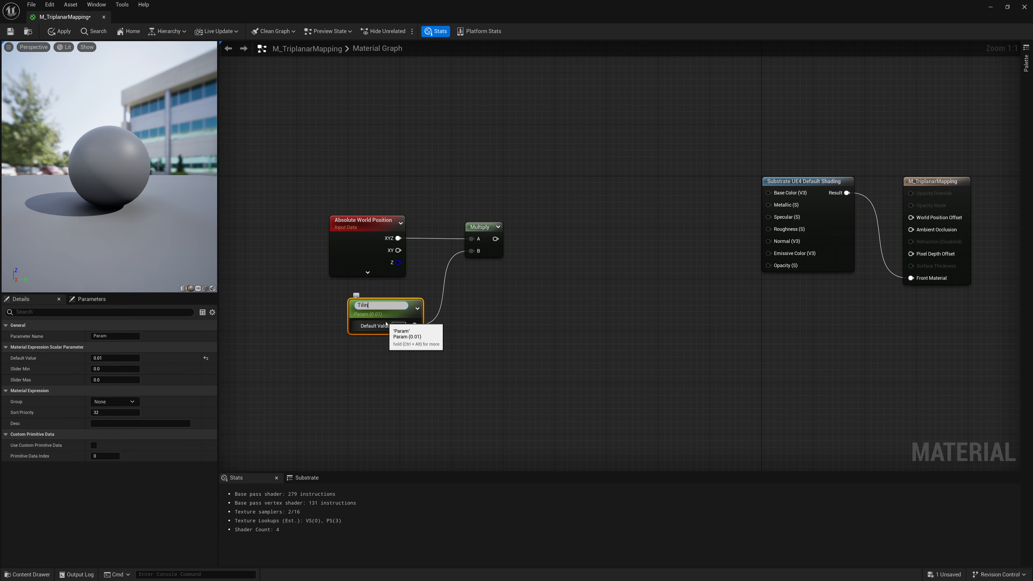
key(Return)
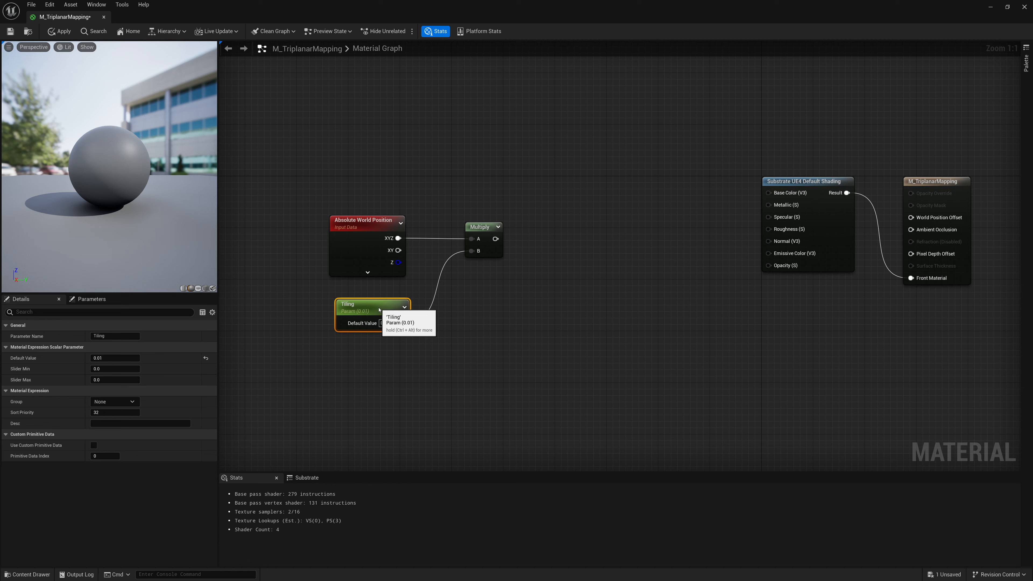
drag(382, 310, 375, 311)
- Preview the Multiply node on the sphere, examine the scaled position colours from several sides, and stop previewing
right_click(486, 239)
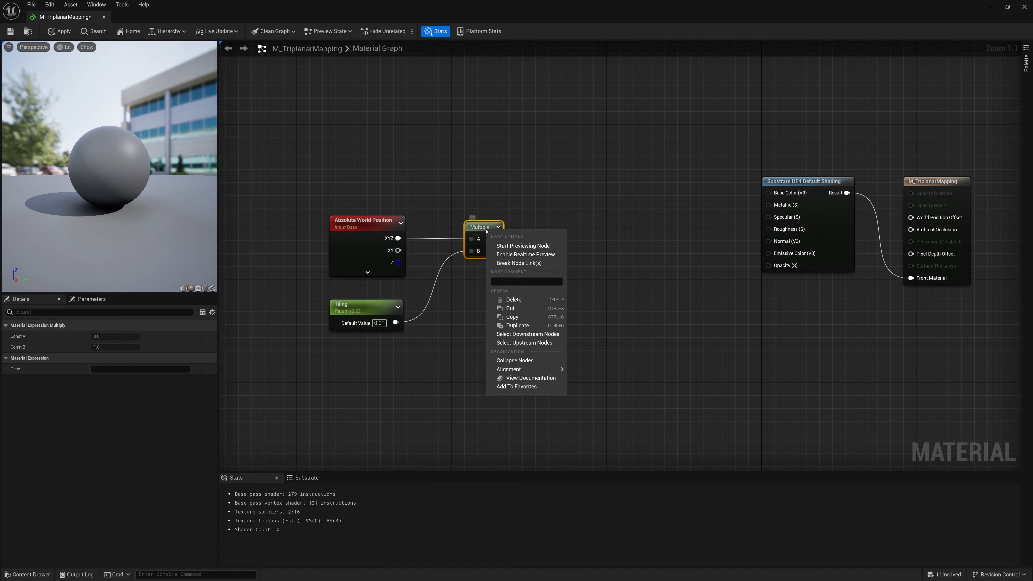
click(510, 251)
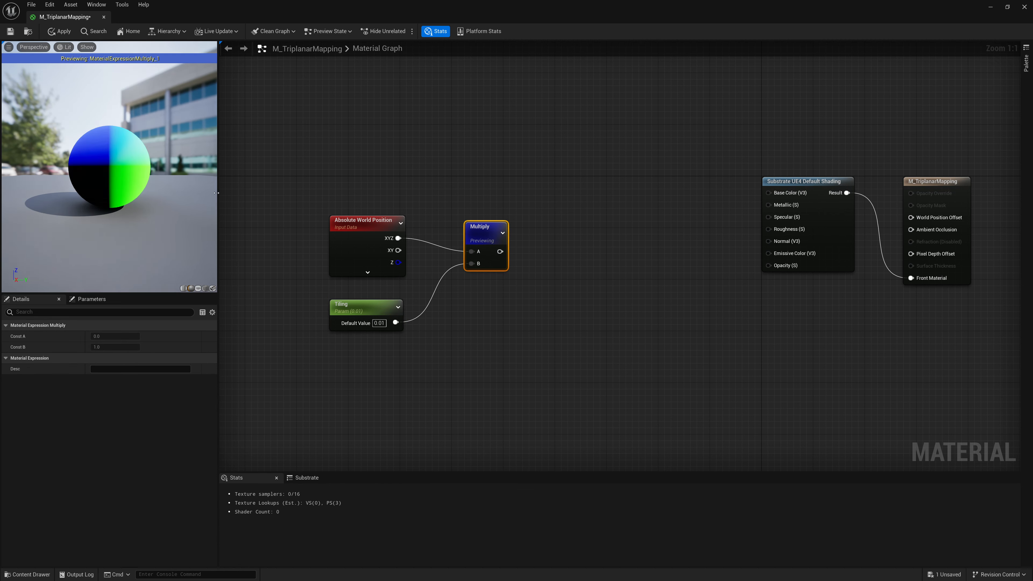
mouse_move(138, 167)
mouse_down()
mouse_move(134, 179)
mouse_move(138, 167)
mouse_up()
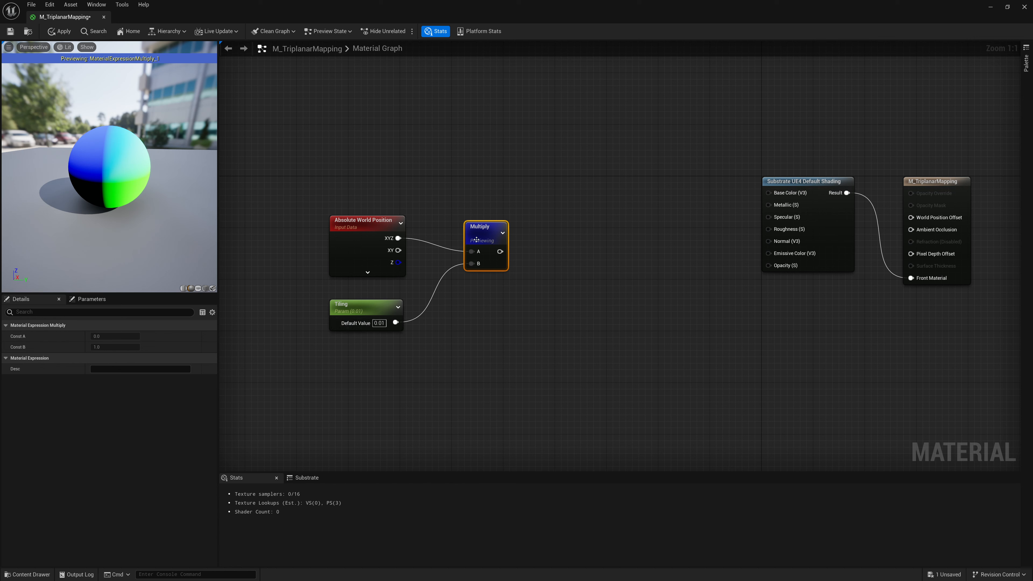
drag(173, 204, 110, 206)
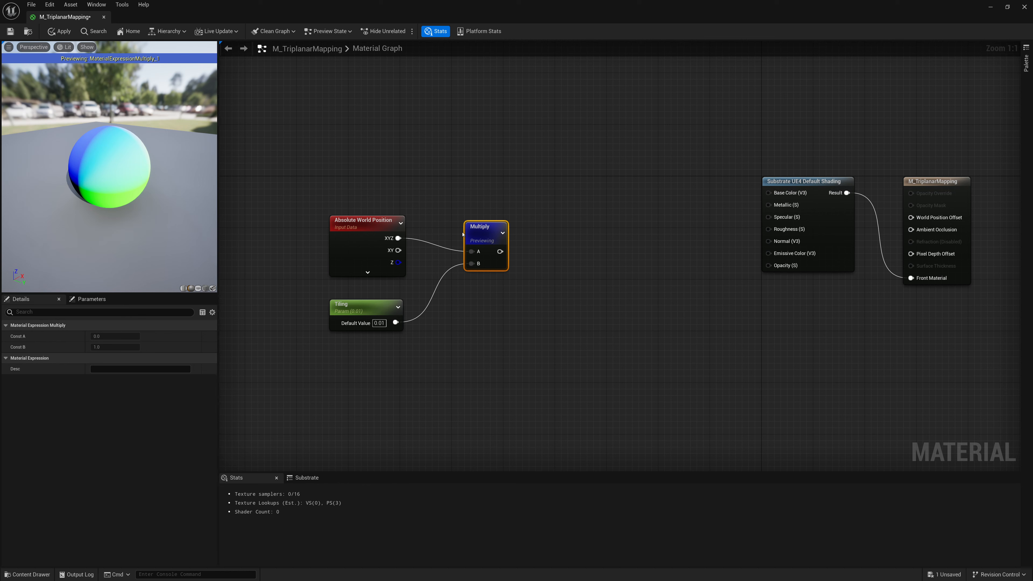
drag(487, 238, 480, 232)
right_click(480, 231)
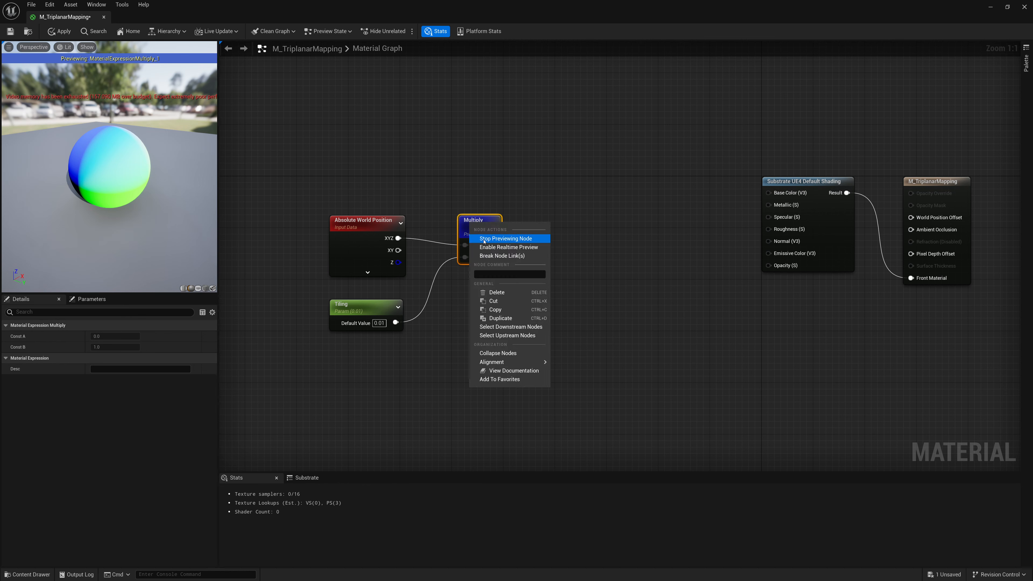
click(488, 239)
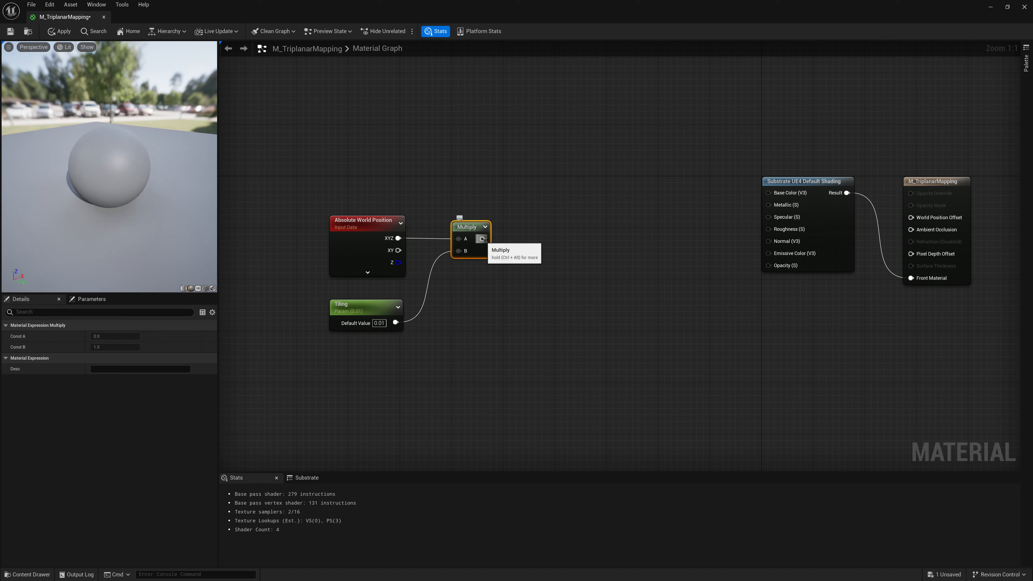
- Connect the Multiply result to a new BreakOutFloat3Components node
drag(482, 239, 524, 231)
text(brea)
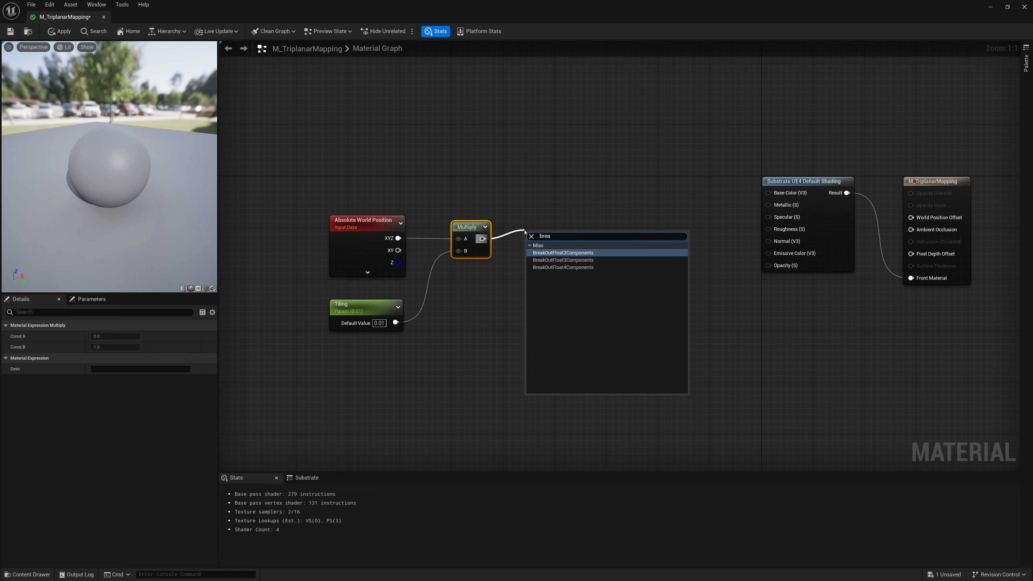
key(Down)
key(Return)
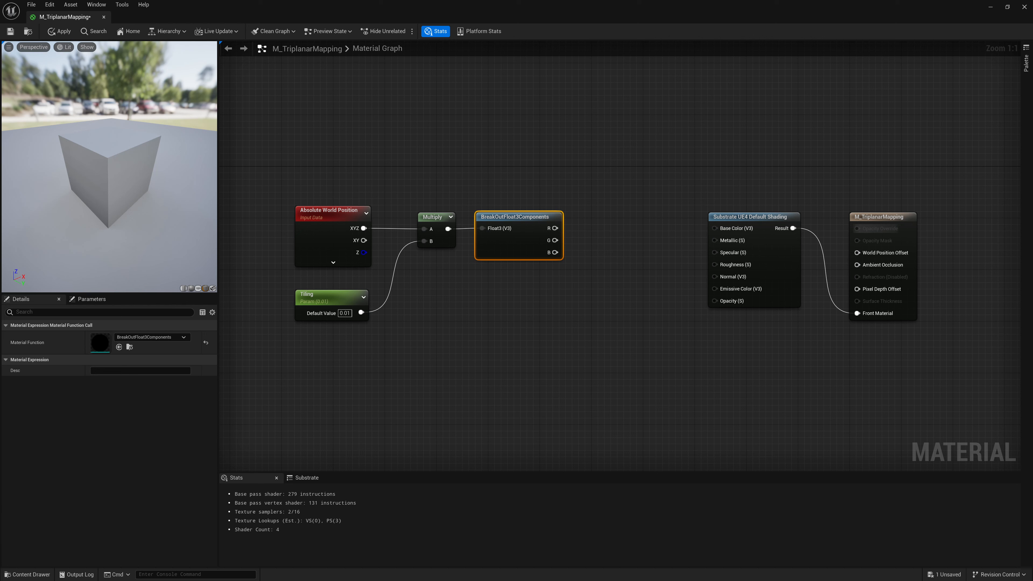
mouse_move(17, 233)
mouse_down()
mouse_move(89, 184)
mouse_move(79, 204)
mouse_up()
drag(11, 266, 20, 287)
- Add a MakeFloat2 node and connect the G component to its X and the B component to its Y
right_click(584, 186)
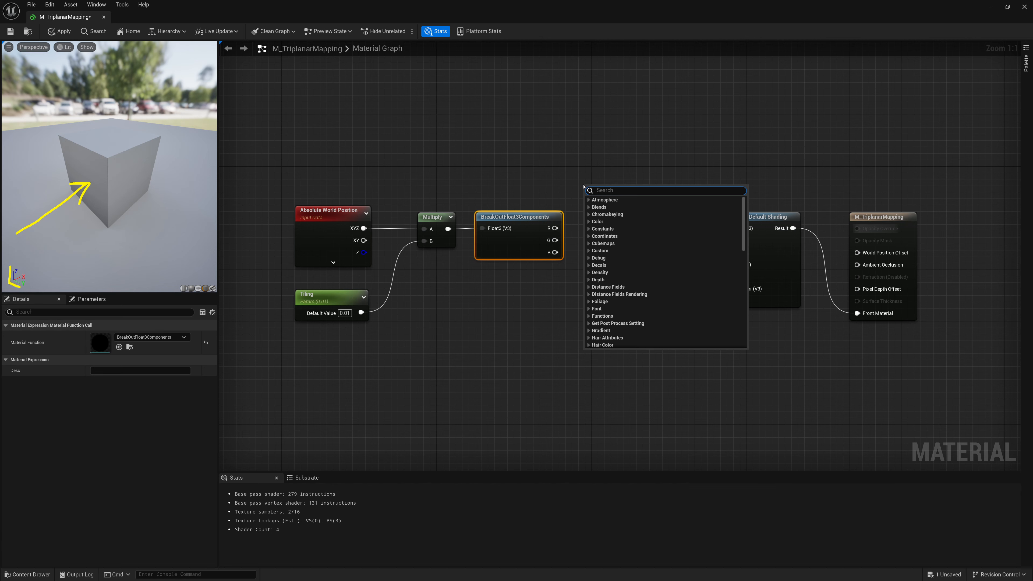
text(makefloat)
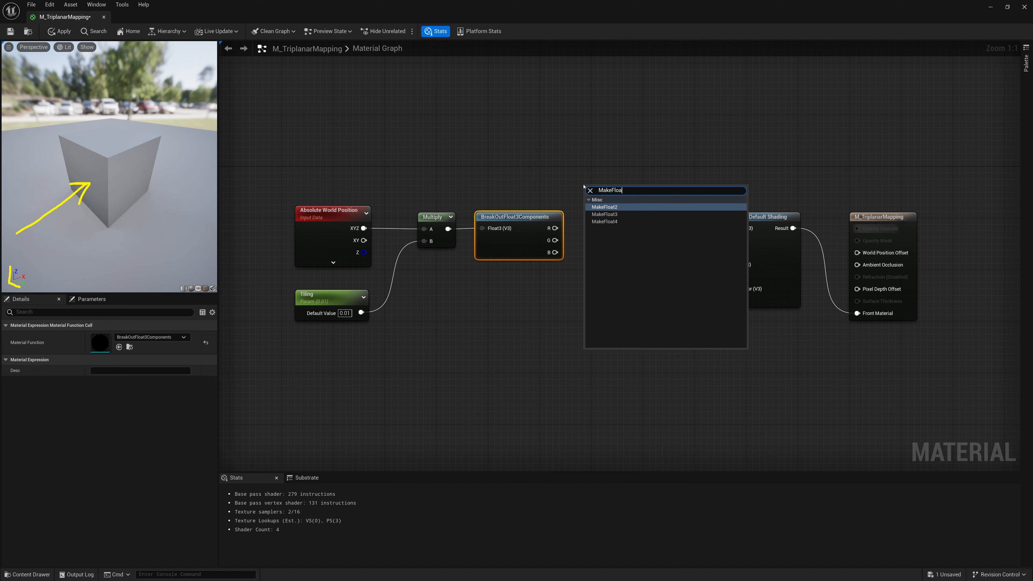
key(Return)
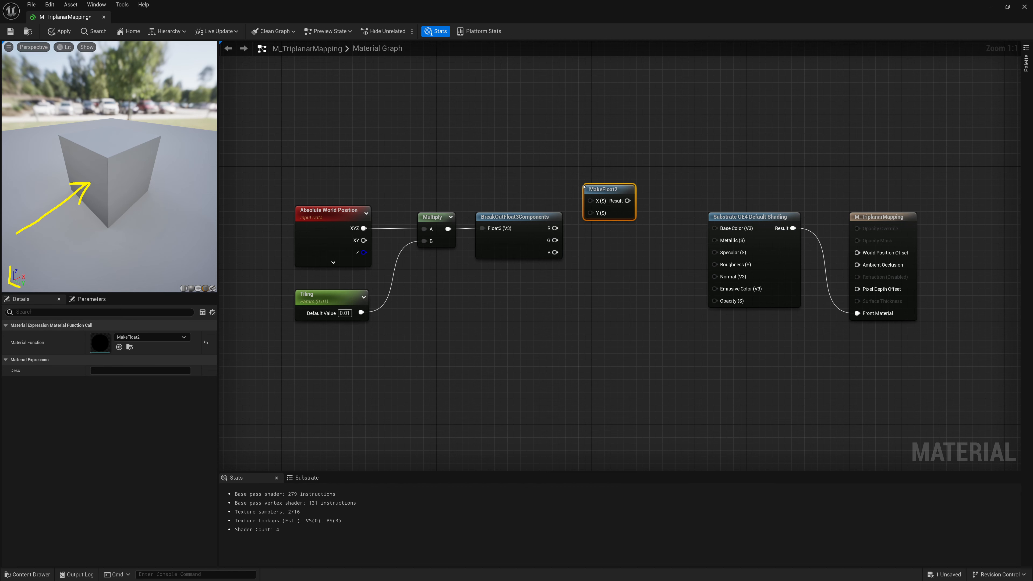
drag(555, 240, 590, 200)
drag(556, 252, 598, 213)
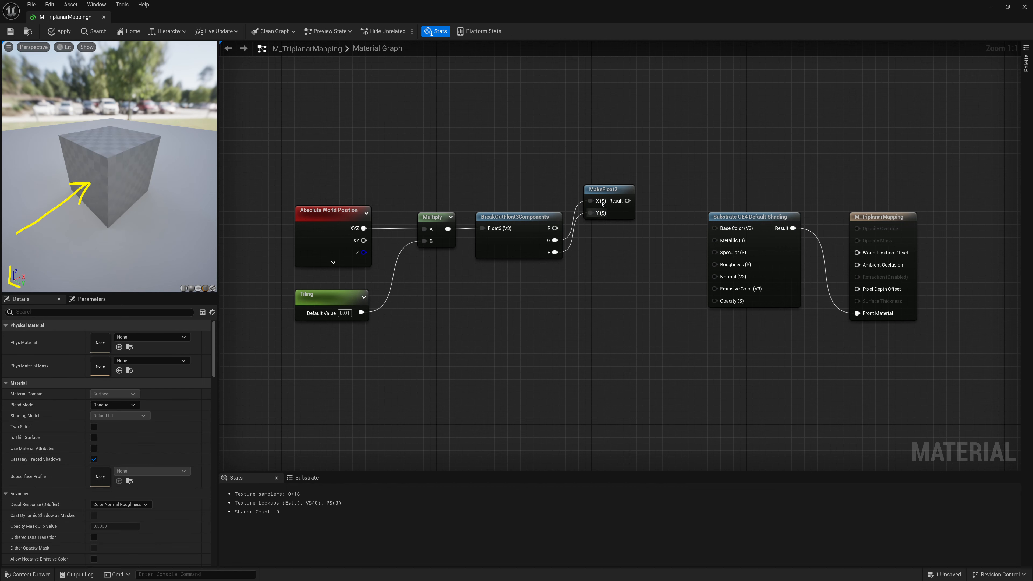
- Add a second MakeFloat2 node below the first and connect R to its X and B to its Y
key(ctrl+v)
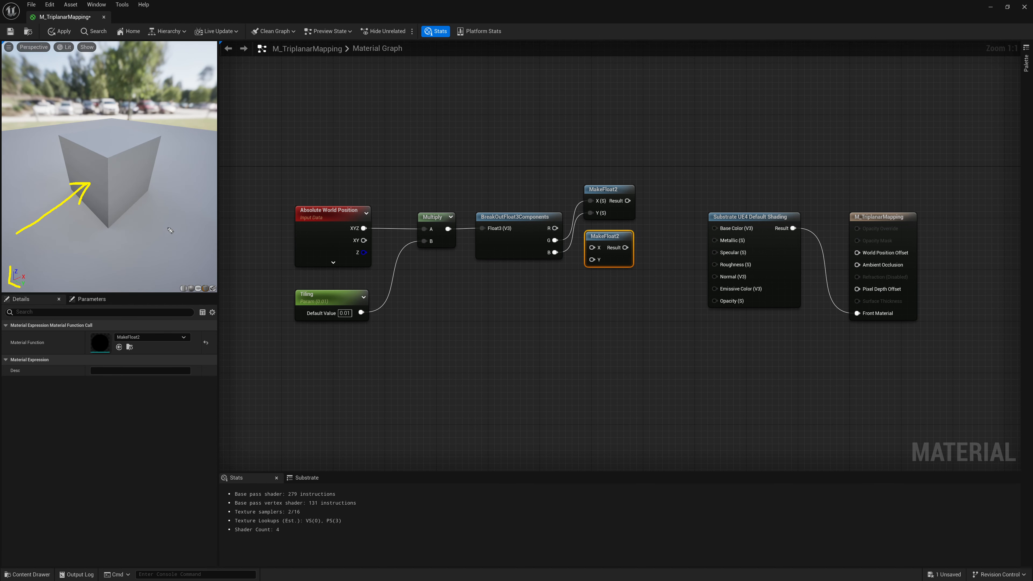
mouse_move(190, 235)
mouse_down()
mouse_move(132, 194)
mouse_move(143, 187)
mouse_move(125, 207)
mouse_up()
mouse_move(592, 248)
mouse_down()
mouse_move(558, 229)
mouse_move(609, 237)
mouse_up()
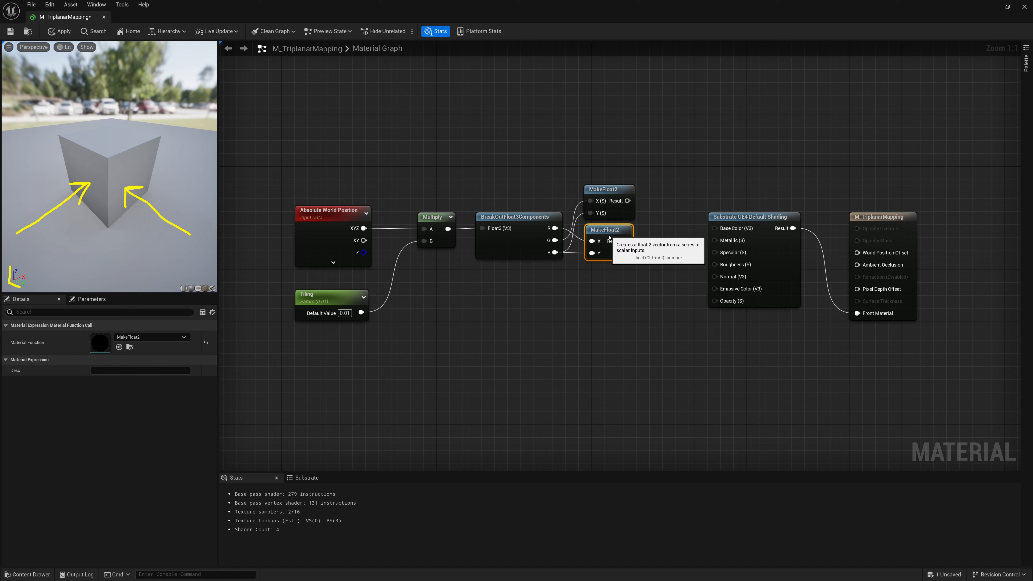
- Duplicate MakeFloat2 a third time, connect R to X and G to Y, and place it above the other two
key(ctrl+d)
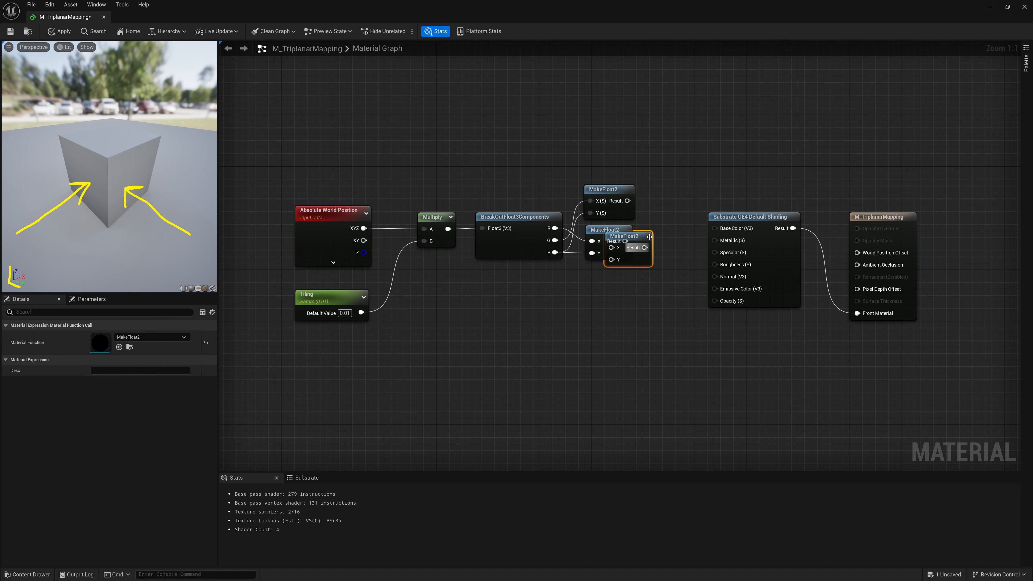
drag(629, 253, 610, 292)
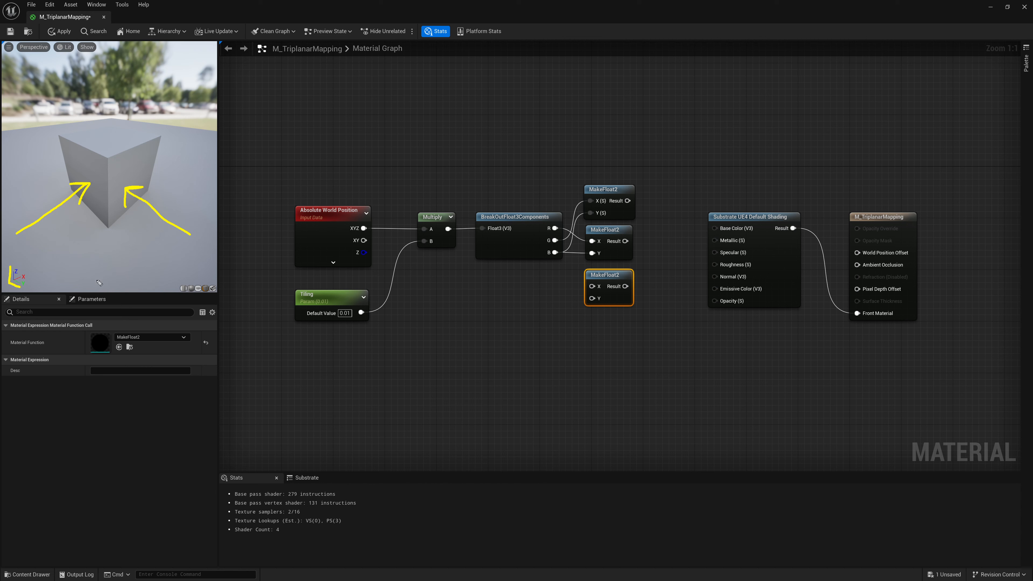
mouse_move(116, 72)
mouse_down()
mouse_move(125, 112)
mouse_move(98, 116)
mouse_up()
mouse_move(591, 286)
mouse_down()
mouse_move(554, 240)
mouse_move(592, 298)
mouse_up()
drag(609, 276, 610, 144)
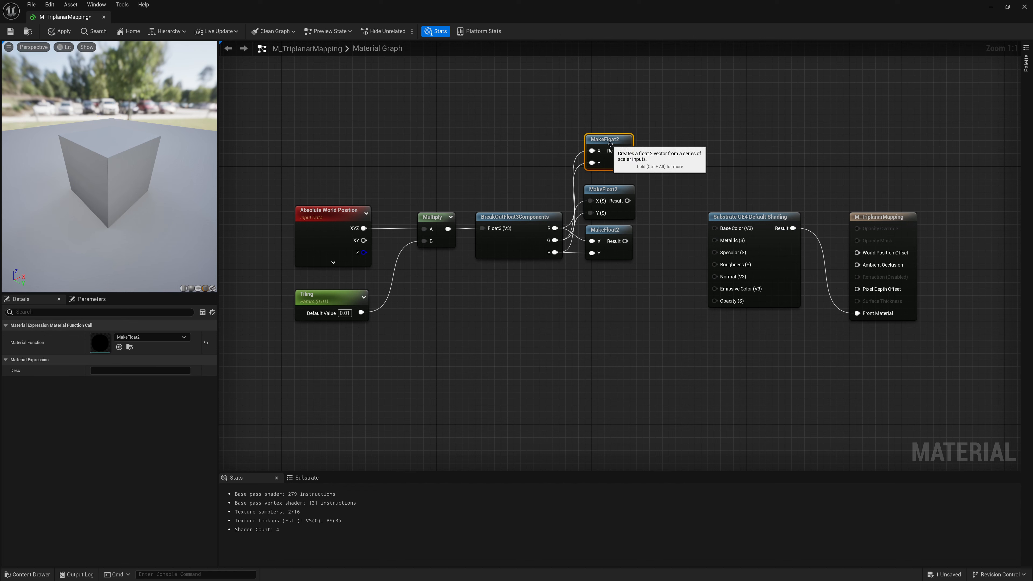
- Place the R/B MakeFloat2 below the other two, close up the column, and describe the uppermost R/G node as "Top/Bottom Projection"
drag(606, 191, 602, 283)
drag(617, 147, 616, 179)
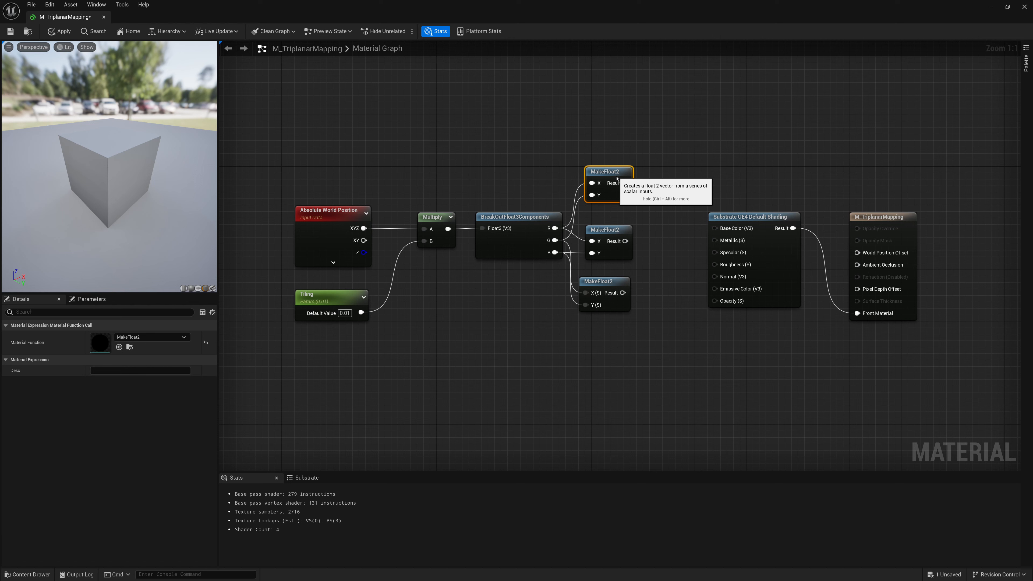
click(136, 370)
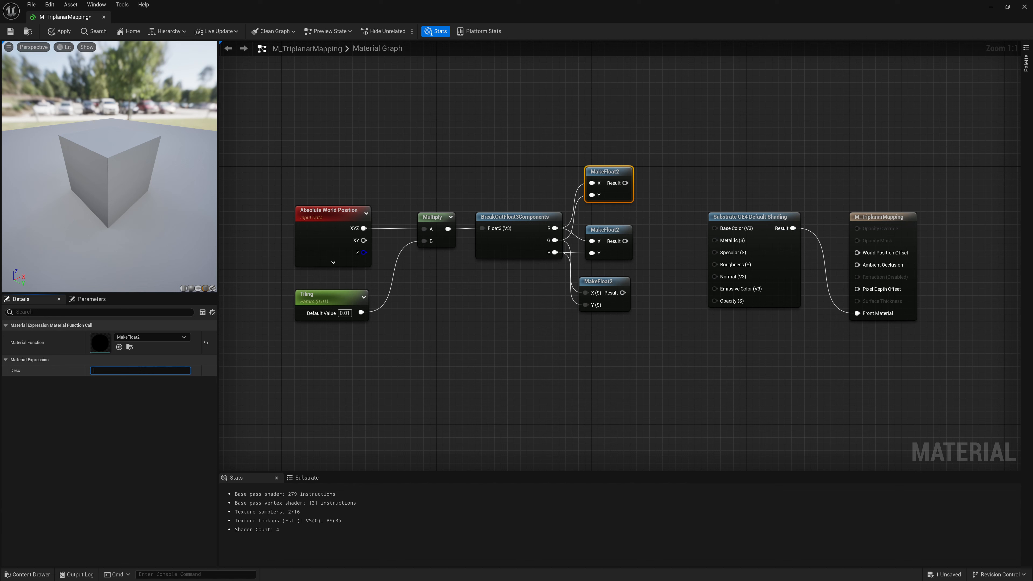
text(Top/Bottom Projection)
key(Return)
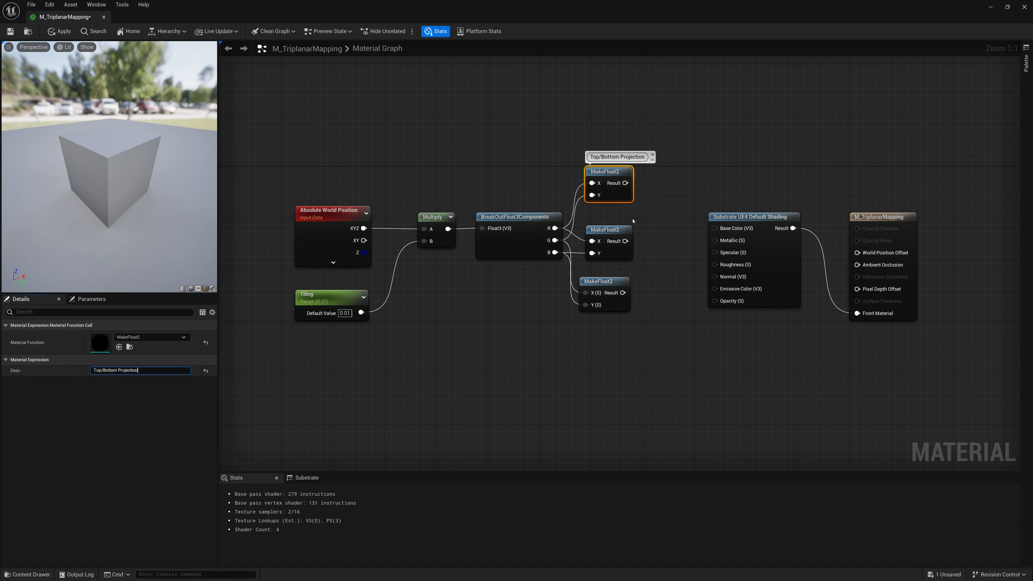
- Describe the middle MakeFloat2 node as "Side Projection" and the lowest one as "Forward Projection"
click(616, 230)
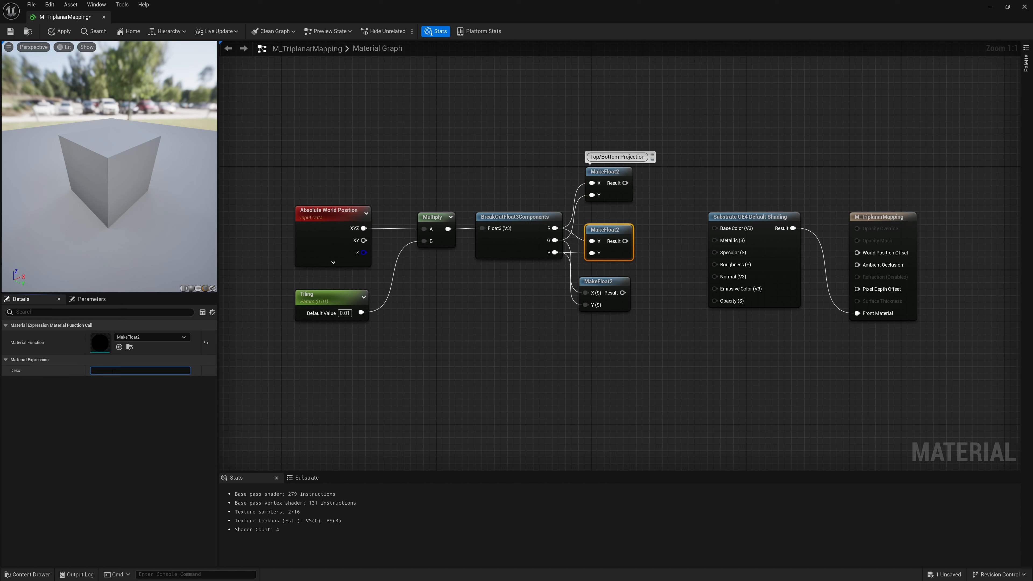
text(Side Projection)
key(Return)
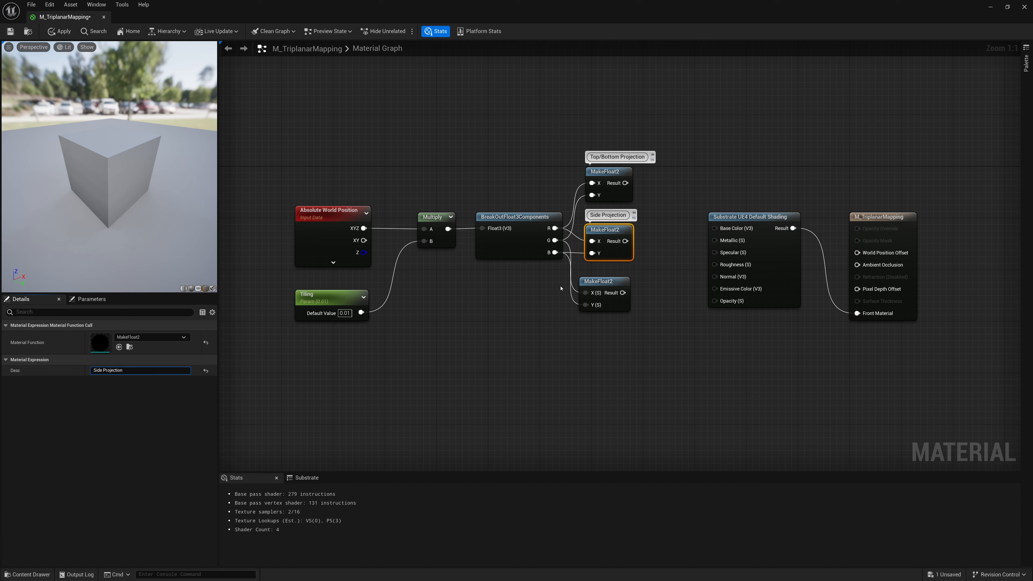
click(626, 284)
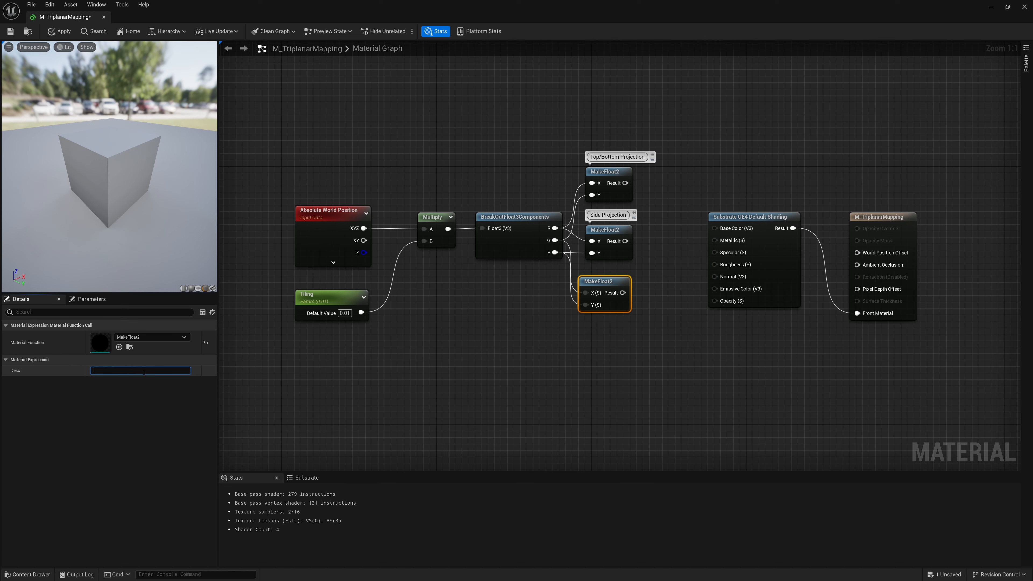
text(Forward Projection)
key(Return)
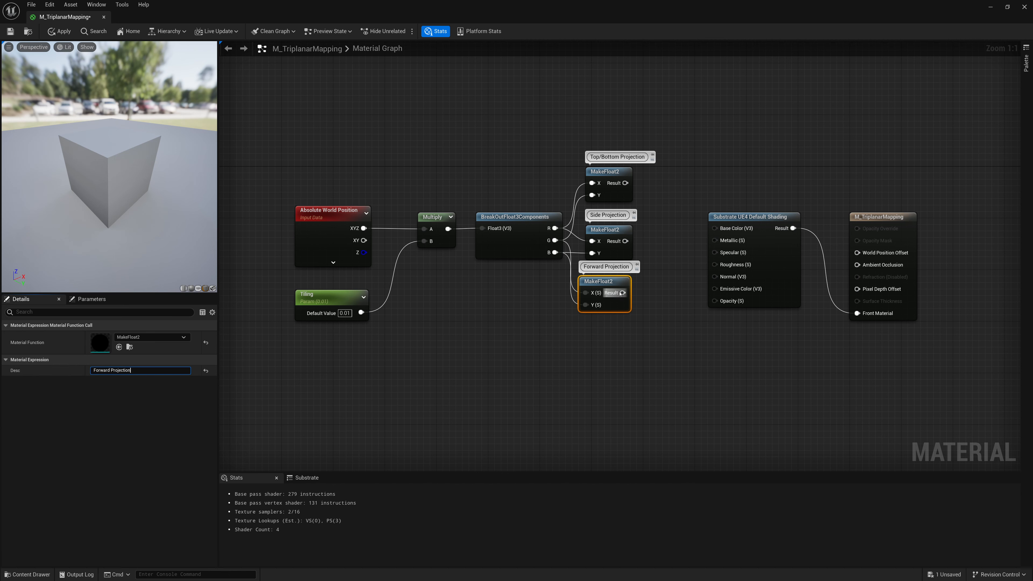
- Align the three labelled MakeFloat2 nodes in an evenly spaced column and move the whole UV node network away from the shading node
drag(619, 292, 626, 299)
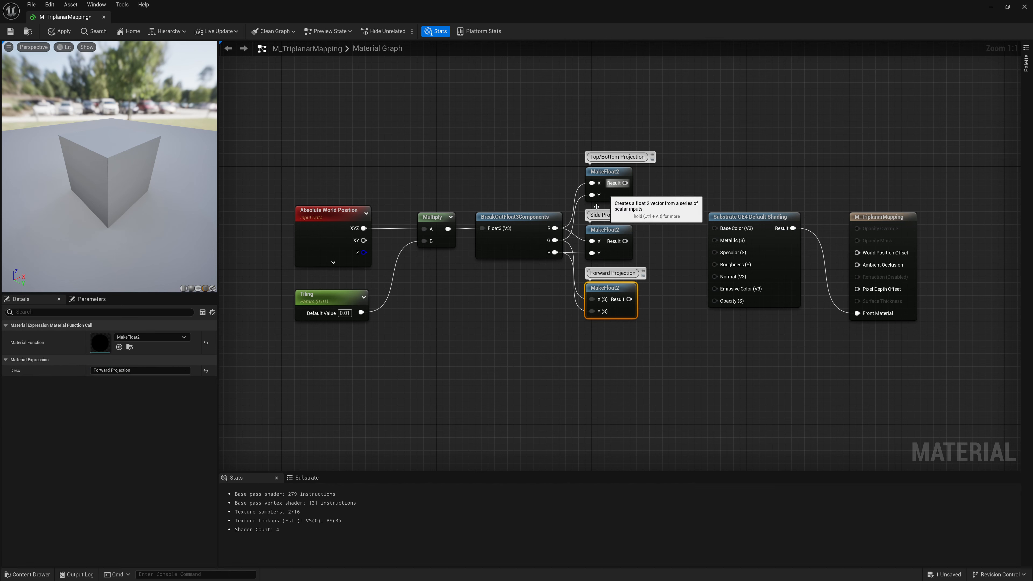
drag(601, 231, 601, 224)
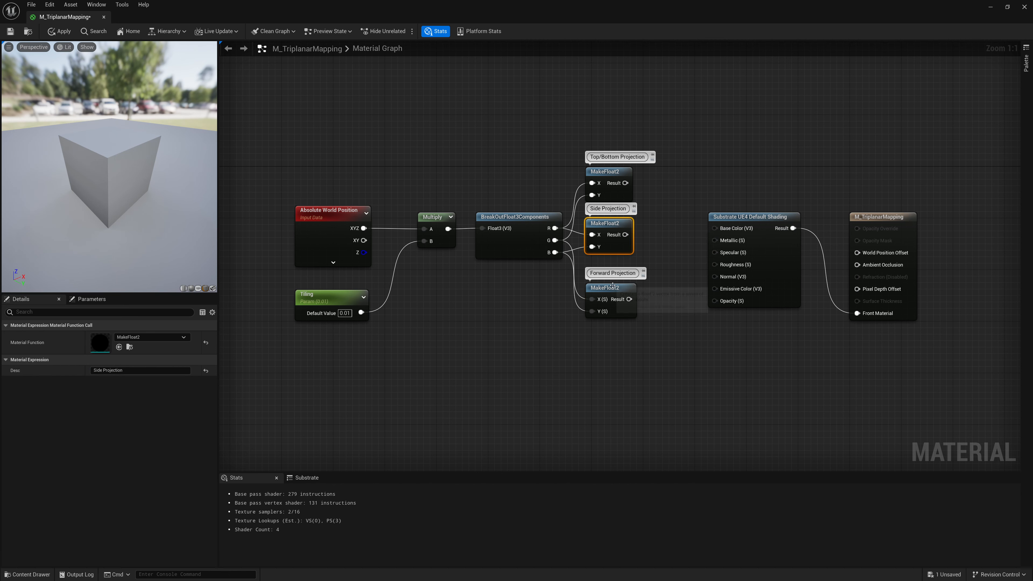
drag(613, 286, 613, 279)
drag(682, 112, 252, 393)
drag(607, 173, 523, 178)
right_drag(440, 173, 500, 171)
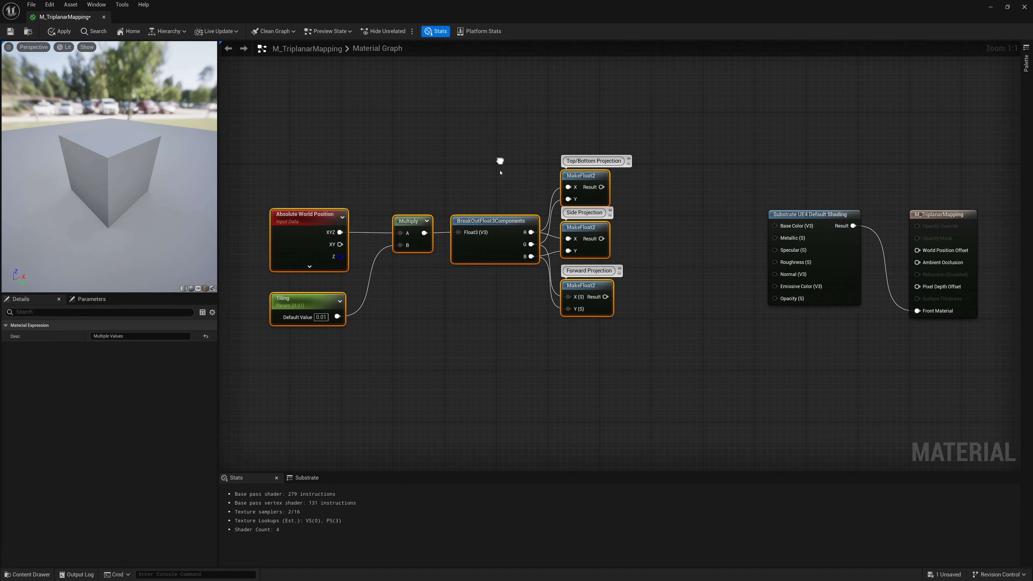
scroll(500, 172, down, 1)
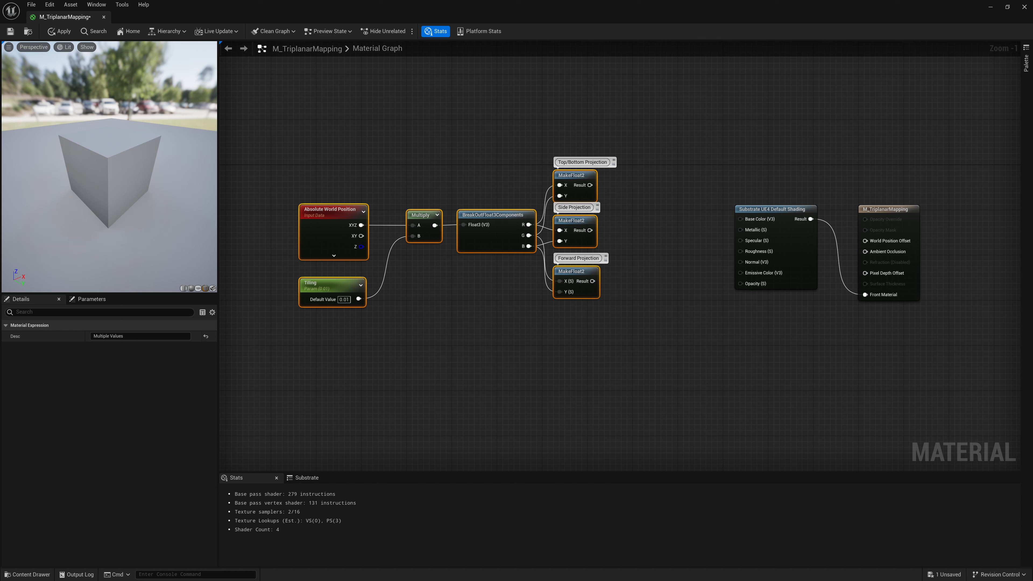
- Add a Texture Sample node beside the projection nodes and assign the T_Brick_Clay_Beveled_D texture to it
right_click(638, 176)
text(texture)
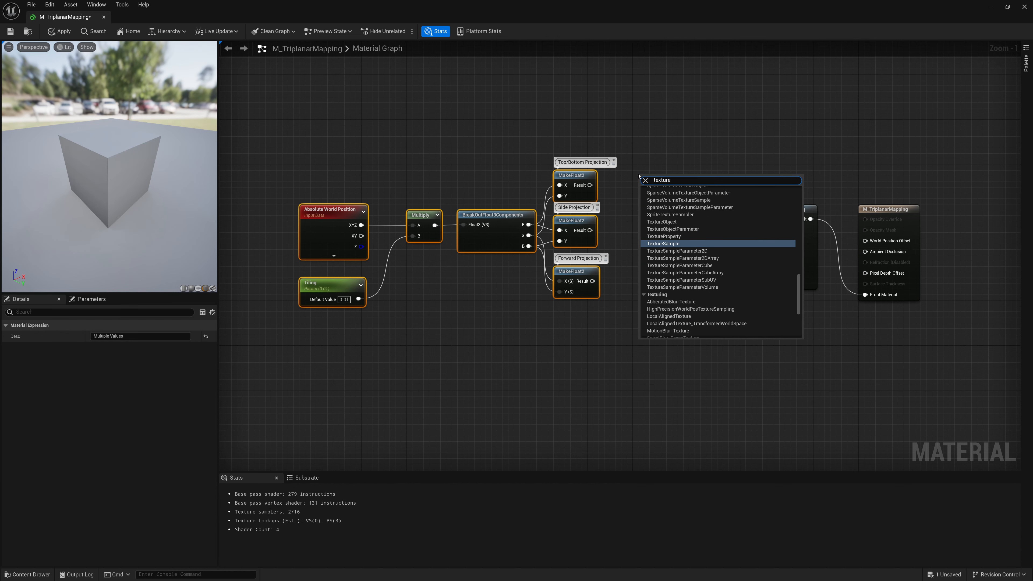
key(Return)
click(141, 402)
text(br)
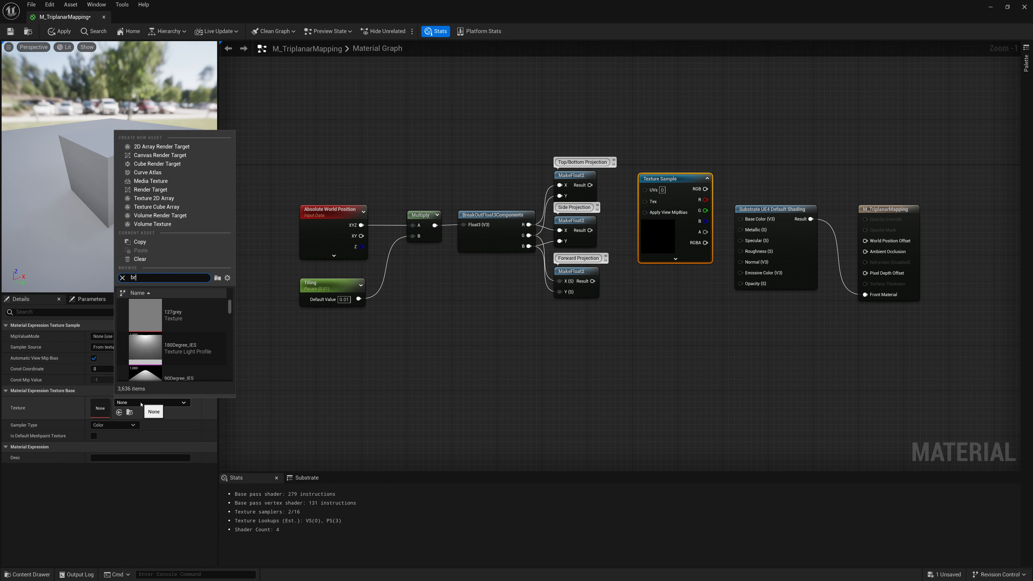
text(ick)
key(Return)
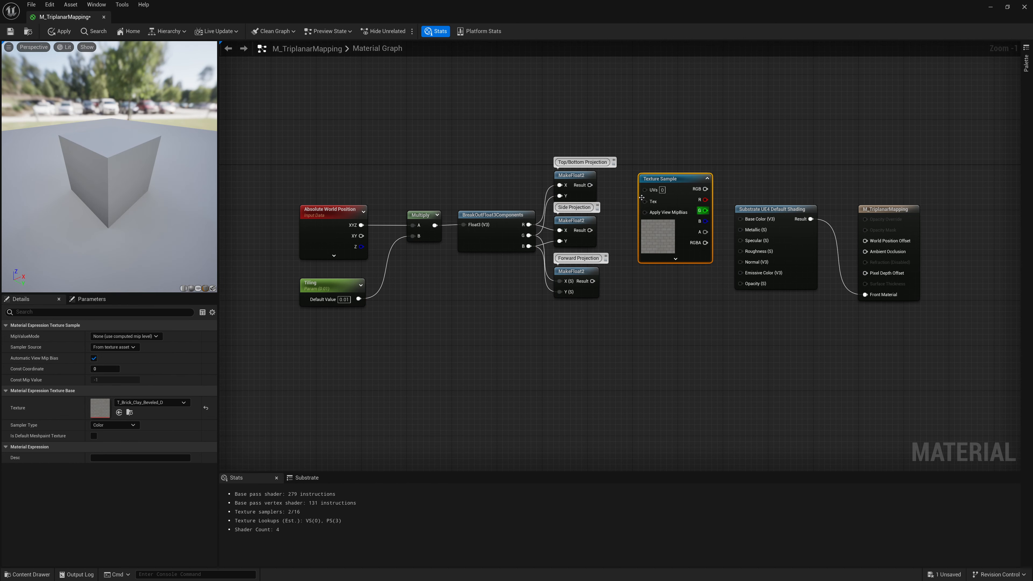
- Connect the Top/Bottom Projection result to the Texture Sample's UVs and preview that node on the cube
drag(645, 190, 590, 185)
right_click(664, 180)
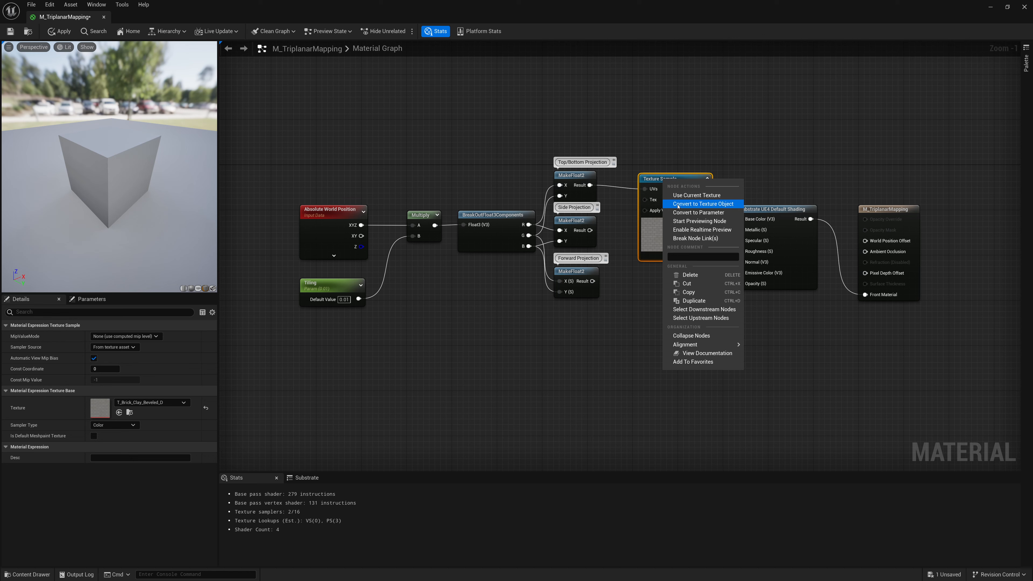
click(699, 221)
drag(148, 167, 129, 179)
scroll(148, 167, up, 5)
scroll(129, 164, down, 4)
- Try the Side Projection and Forward Projection results as the Texture Sample's UVs, inspecting each on the preview cube
drag(590, 231, 650, 204)
drag(141, 173, 151, 151)
drag(593, 281, 649, 202)
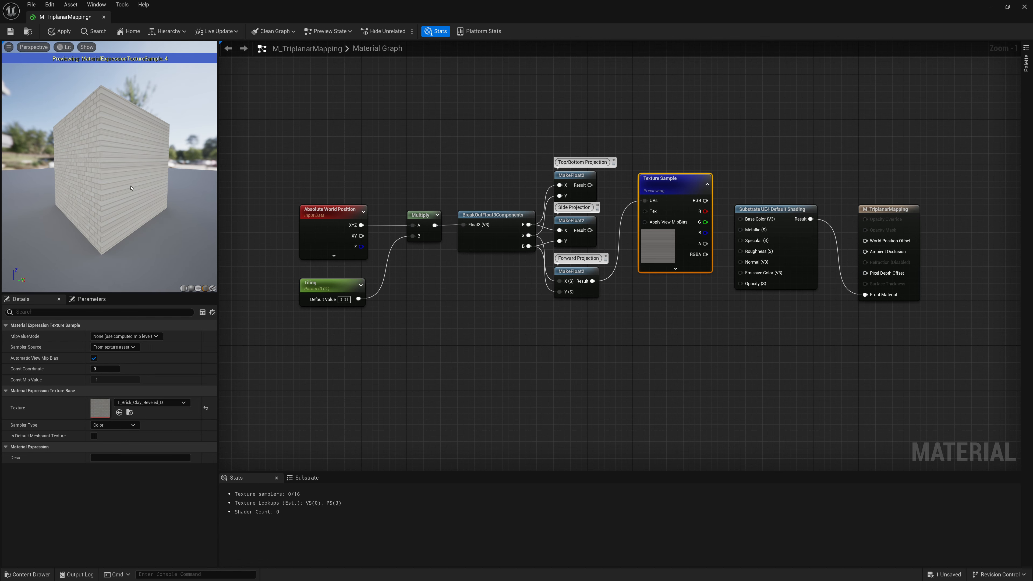
mouse_move(120, 161)
mouse_down()
mouse_move(121, 181)
mouse_move(120, 161)
mouse_up()
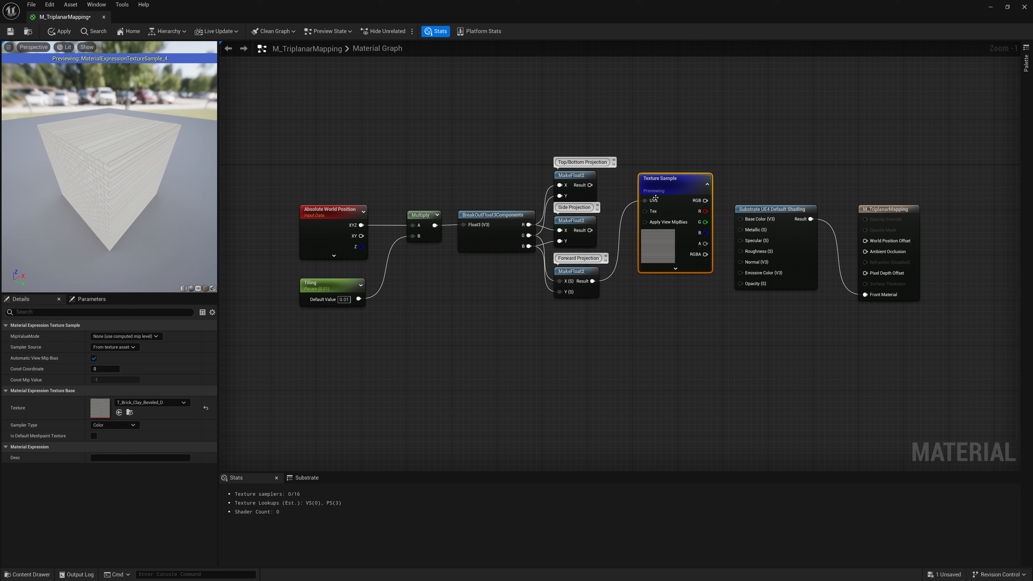
- Reconnect the Top/Bottom Projection result to the Texture Sample's UVs and stop previewing the node
drag(645, 200, 638, 173)
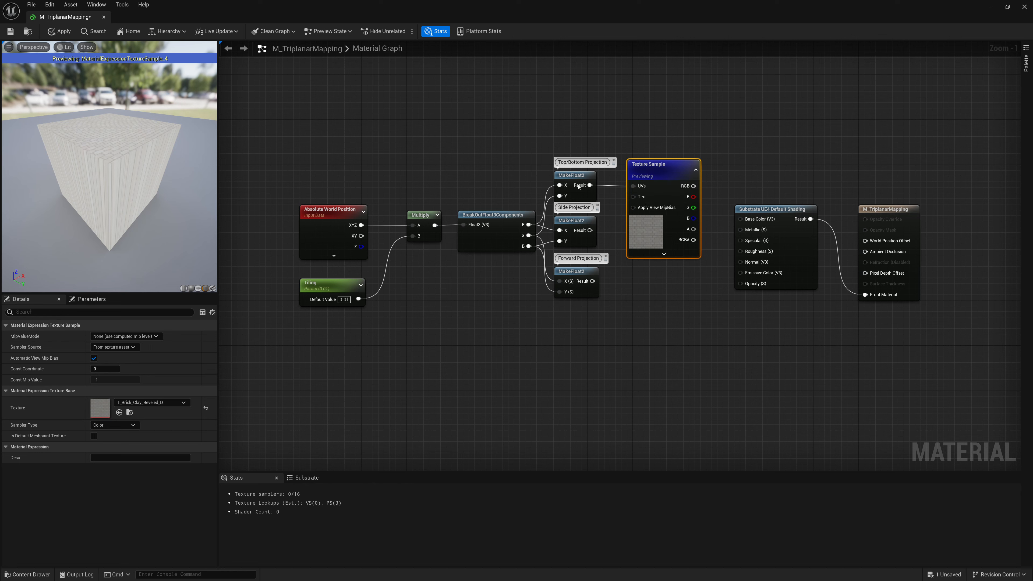
right_click(661, 167)
click(679, 212)
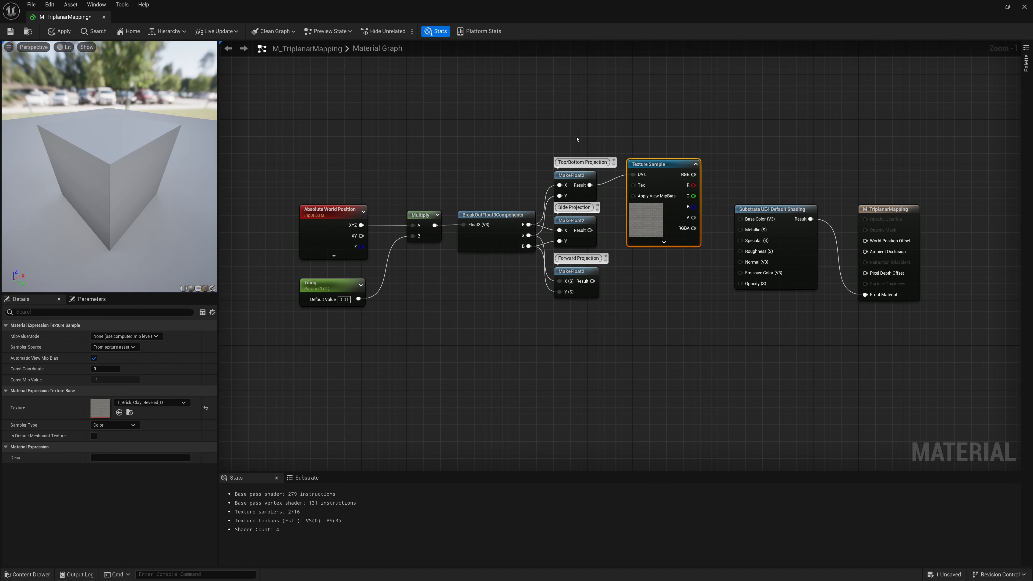
- Move the full UV network together with the Texture Sample farther from the Substrate shading node
drag(671, 104, 392, 323)
scroll(392, 323, down, 2)
right_drag(466, 317, 498, 320)
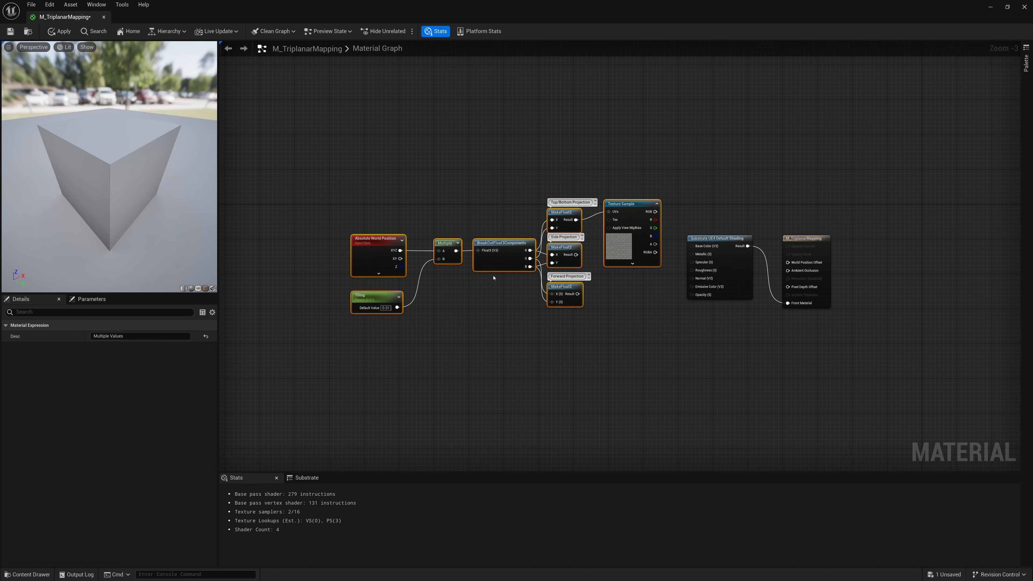
drag(497, 251, 437, 233)
- Raise the Texture Sample and duplicate it twice below, feeding the copies' UVs from Side Projection and Forward Projection
drag(569, 205, 576, 181)
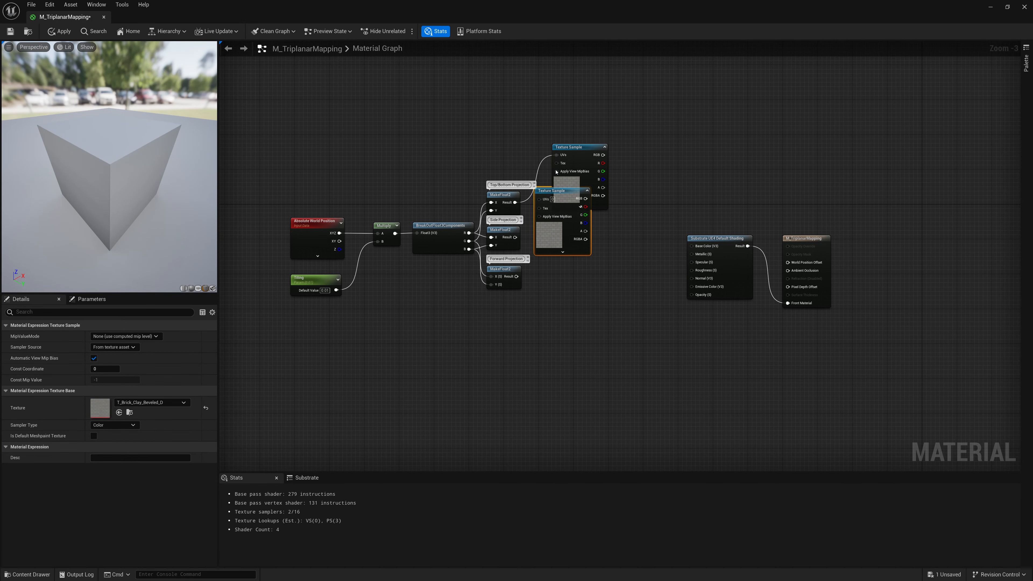
drag(560, 200, 556, 303)
key(ctrl+d)
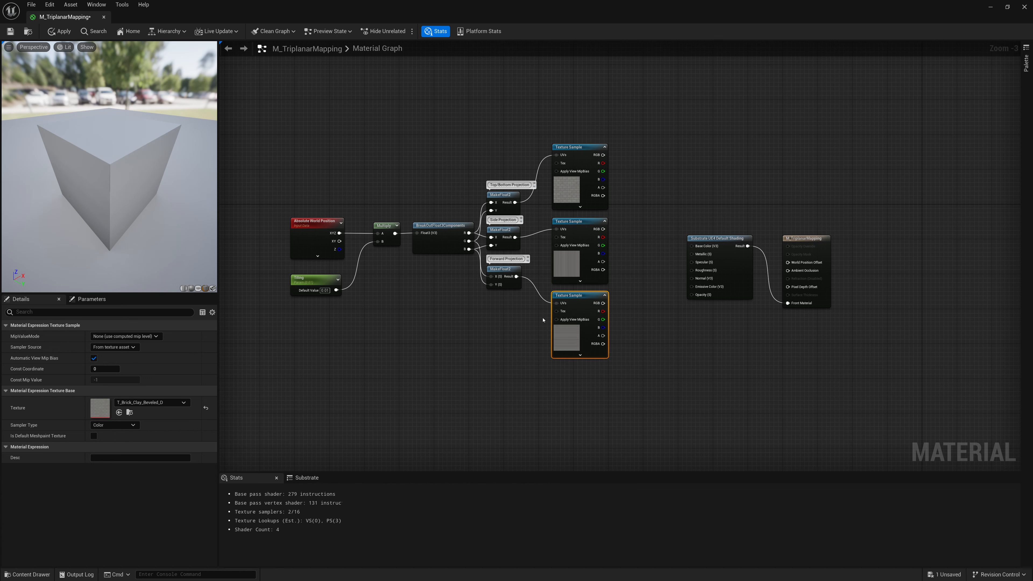
- Add a Texture Object node below the Forward Projection node and set its texture to T_Brick_Hewn_Stone_D
right_click(405, 319)
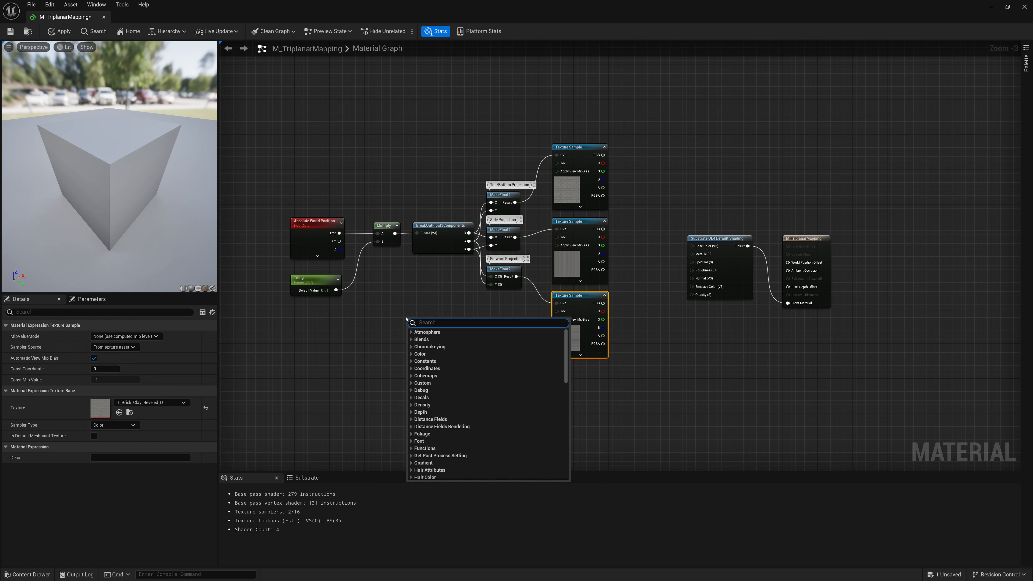
text(texture Ob)
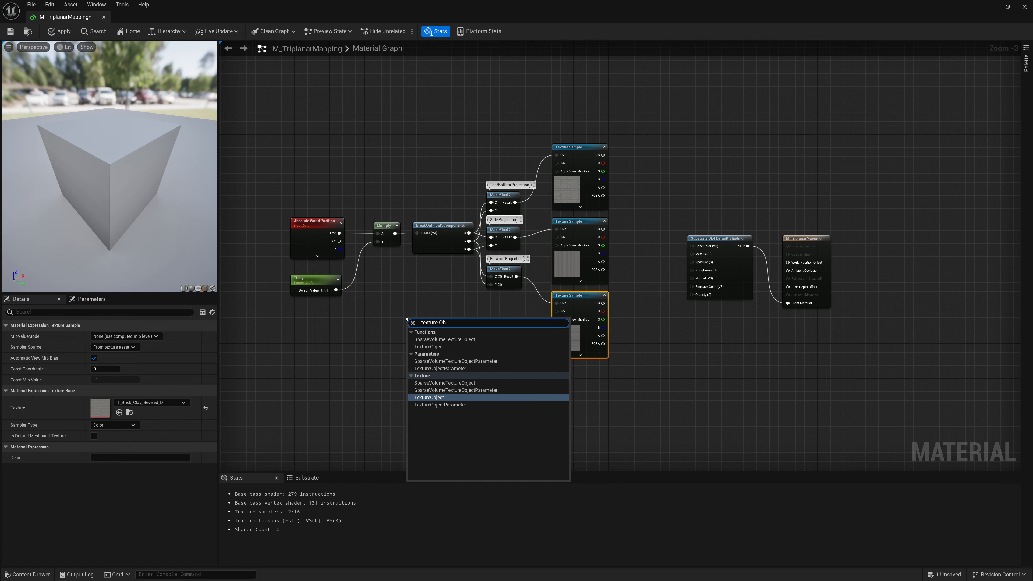
key(Return)
drag(437, 327, 514, 320)
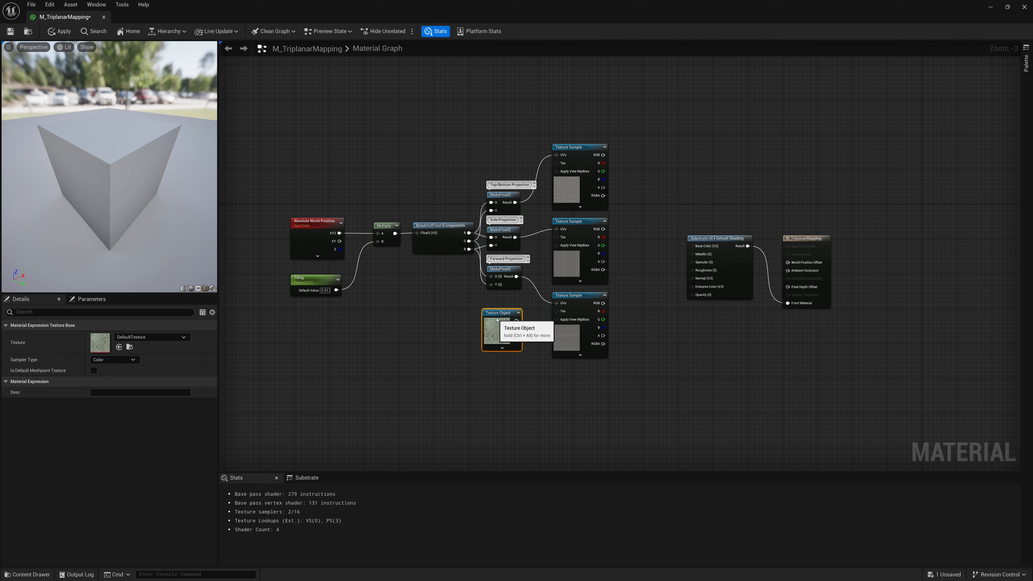
click(160, 337)
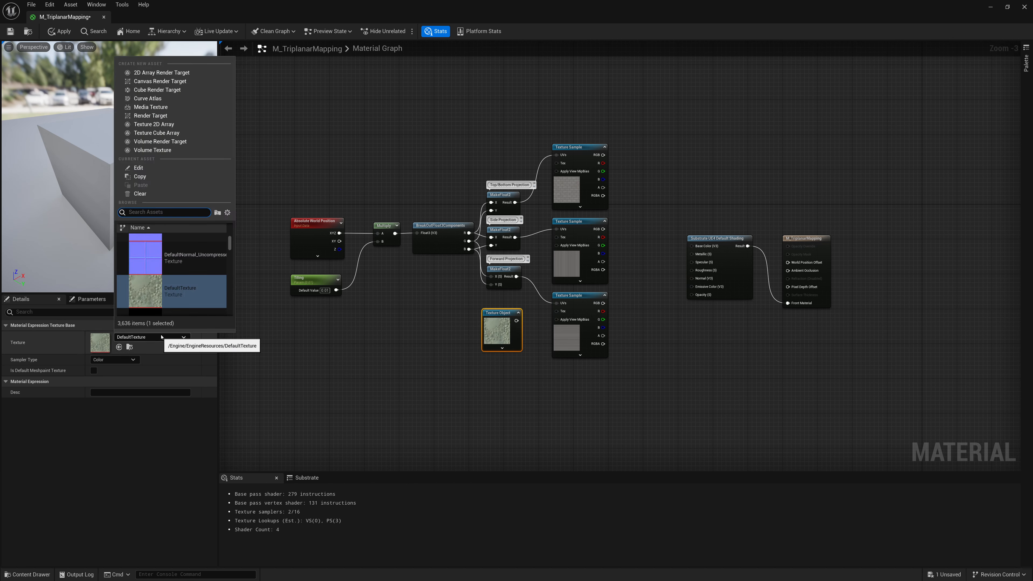
text(brick)
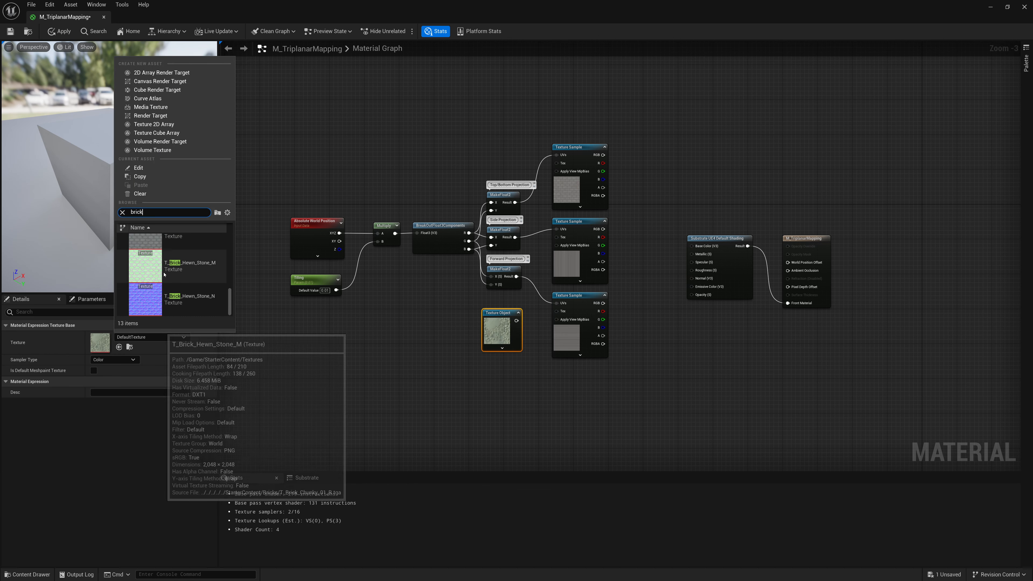
scroll(171, 284, up, 1)
click(183, 271)
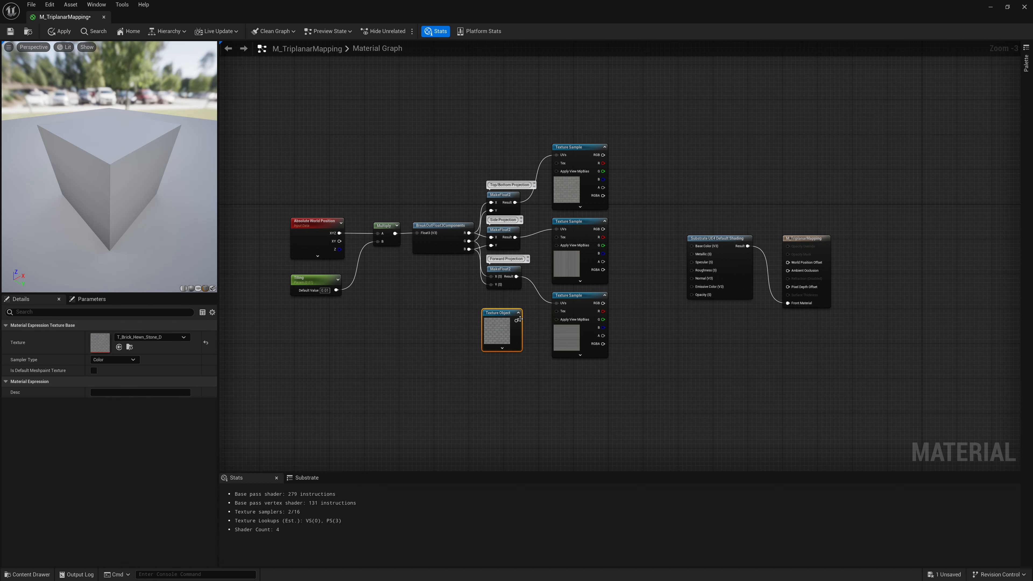
- Connect the Texture Object output to the Tex input of all three Texture Sample nodes
drag(517, 320, 557, 237)
drag(517, 320, 557, 163)
drag(504, 328, 504, 323)
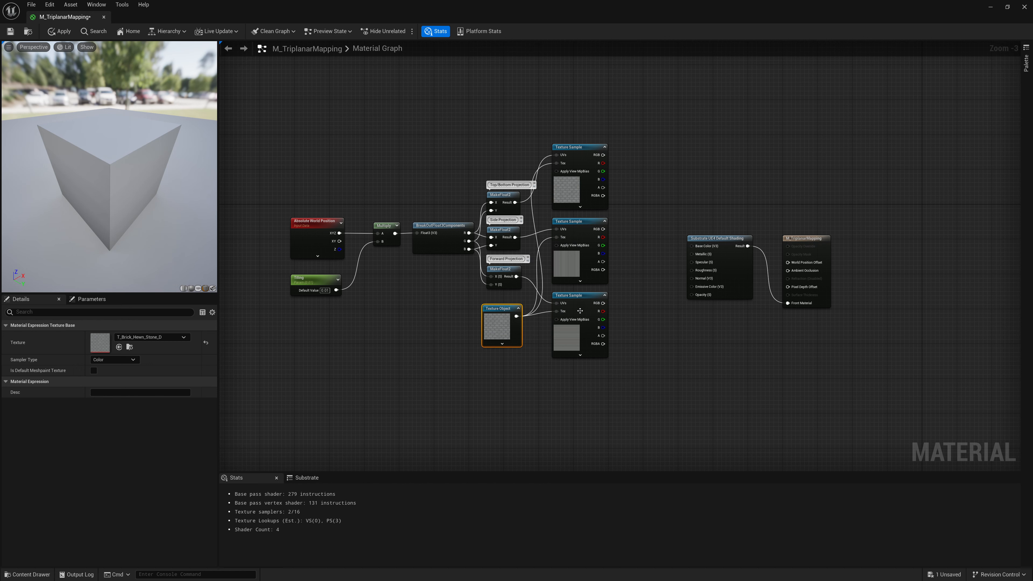
- Arrange the three Texture Sample nodes in an evenly spaced column, set farther from the projection nodes
drag(586, 225, 586, 234)
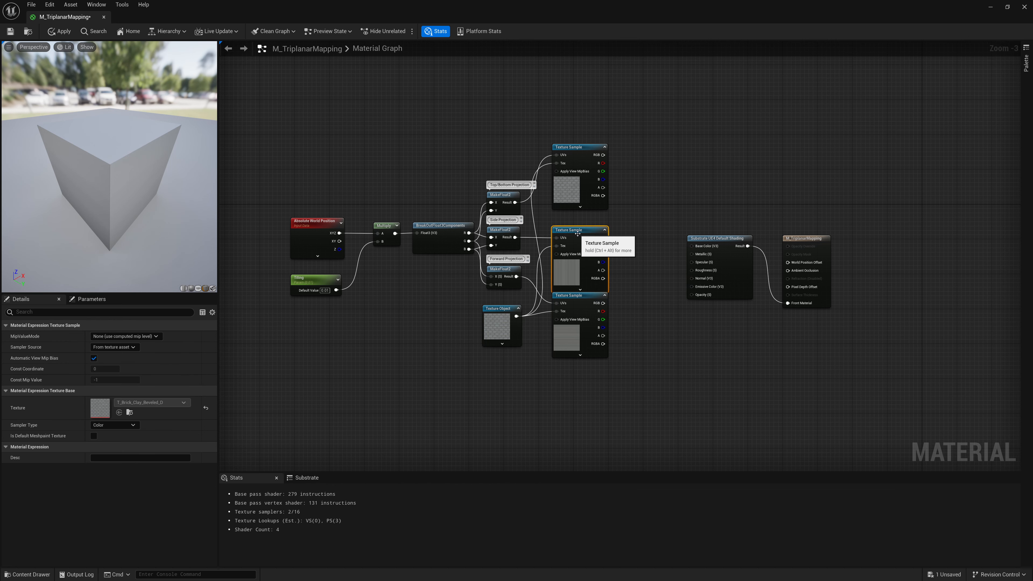
drag(584, 187, 598, 232)
drag(579, 301, 596, 305)
drag(506, 328, 506, 329)
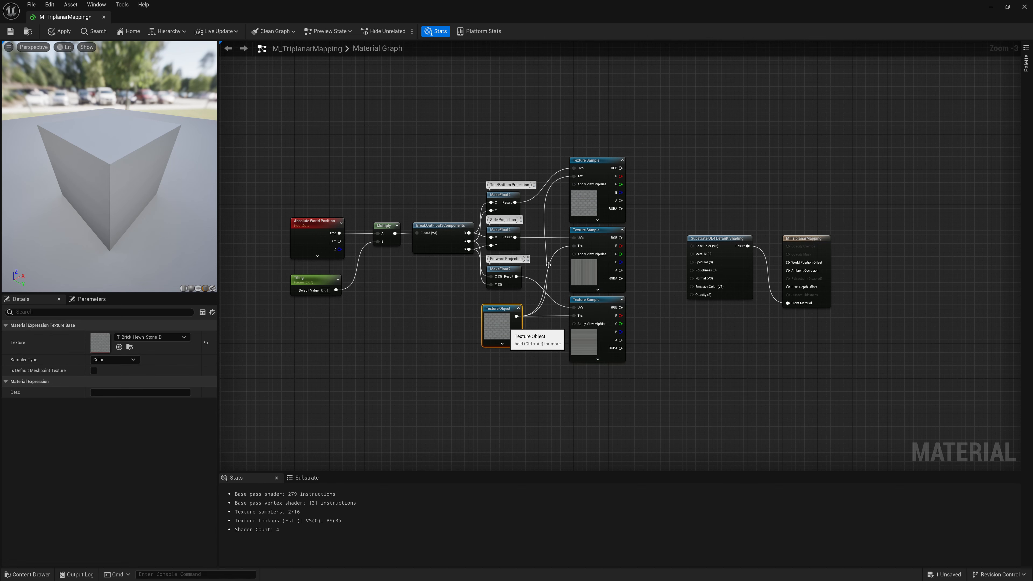
- Shift the whole texture and UV network slightly away from the shading node and save the material
mouse_move(643, 130)
mouse_down()
mouse_move(456, 324)
mouse_move(365, 339)
mouse_up()
scroll(378, 331, up, 1)
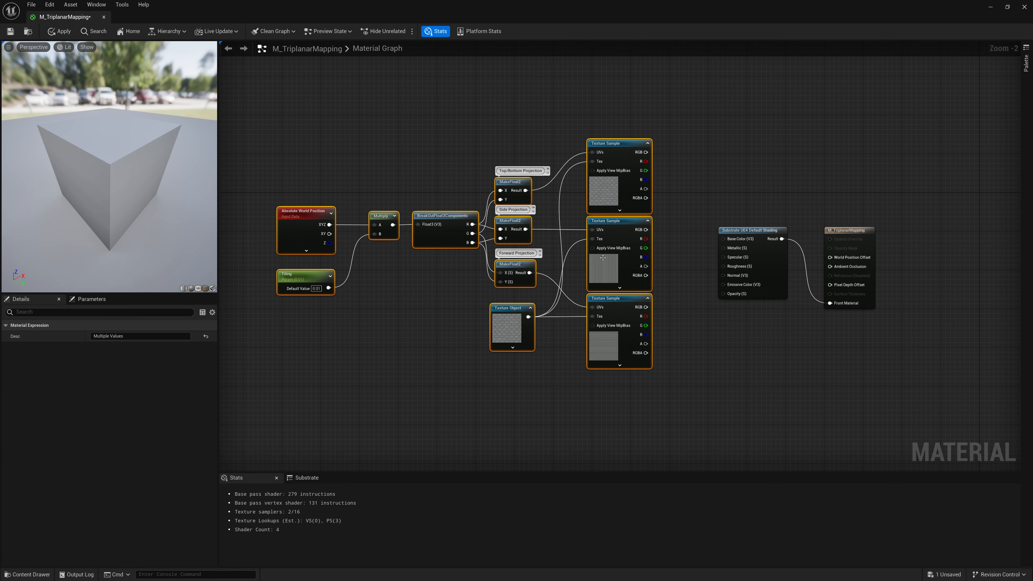
drag(611, 263, 597, 262)
click(637, 236)
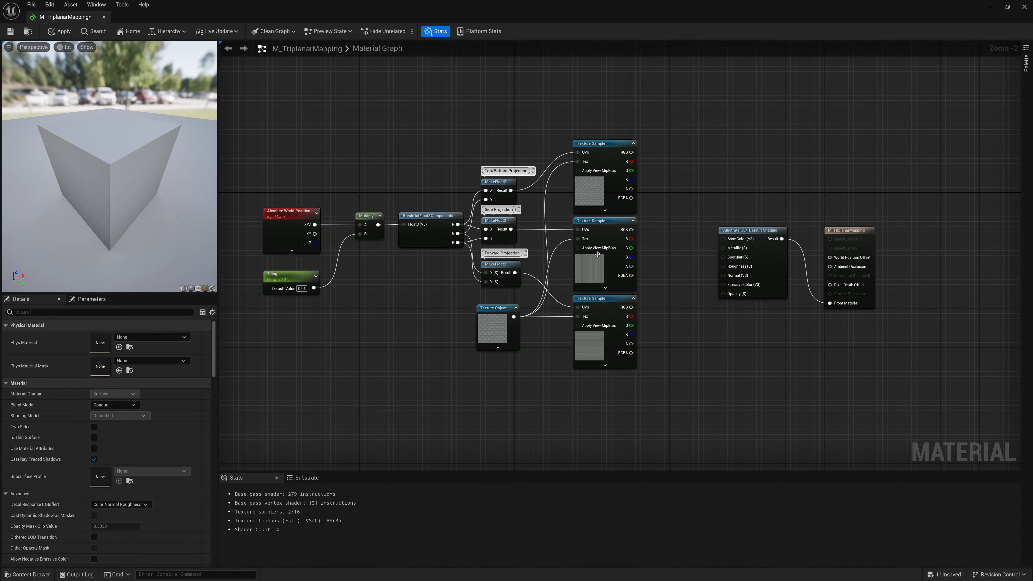
key(ctrl+s)
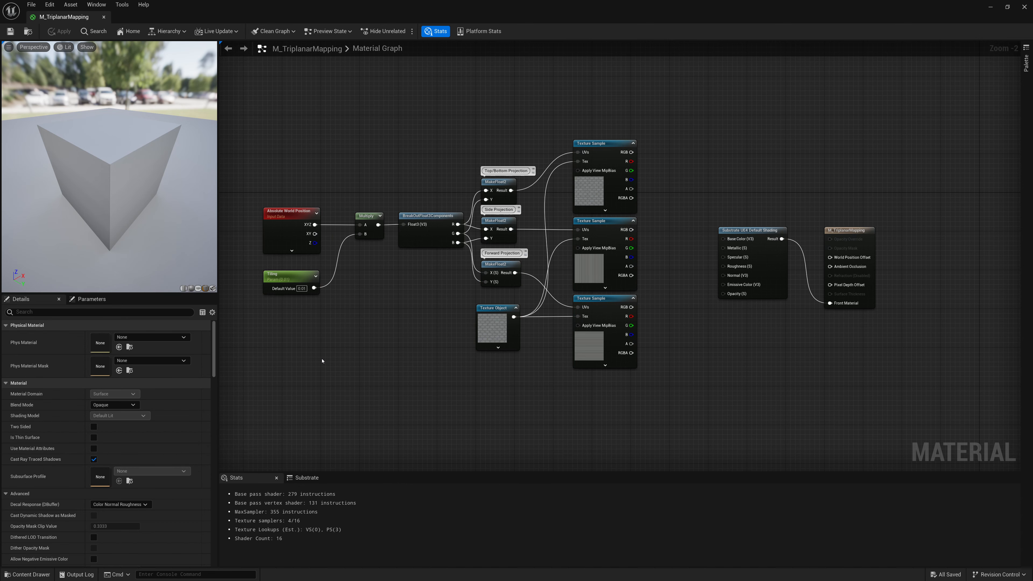
right_drag(373, 376, 440, 318)
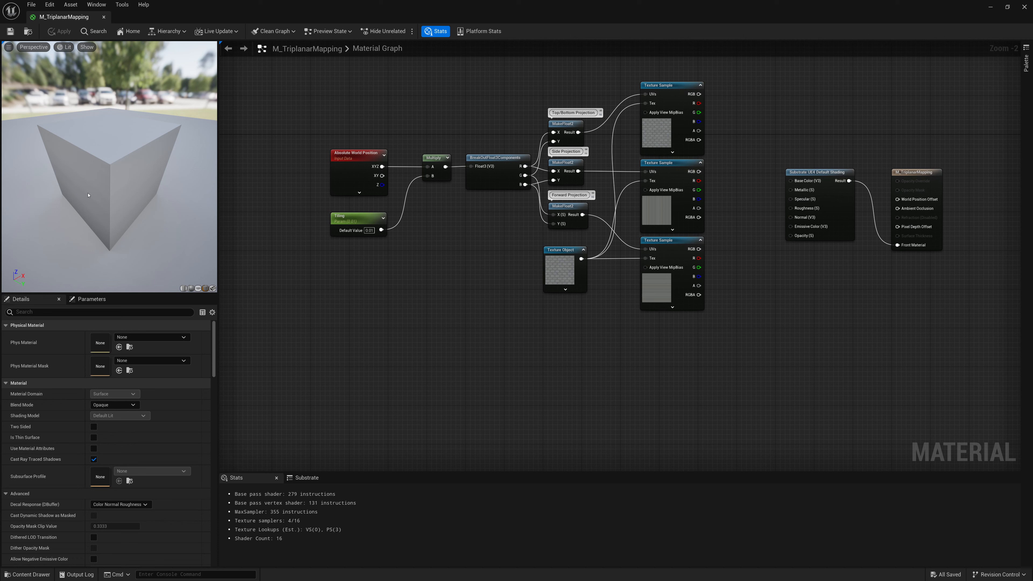
- Switch the material preview mesh to a sphere
click(191, 290)
click(199, 289)
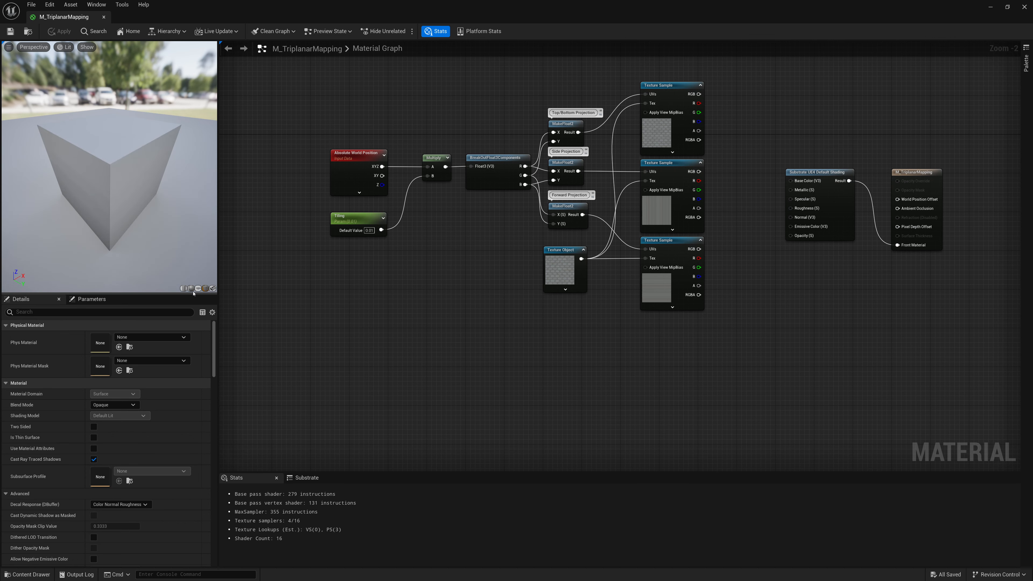
click(191, 288)
- Add a VertexNormalWS node and place it below the Texture Object node
right_click(456, 366)
text(verte)
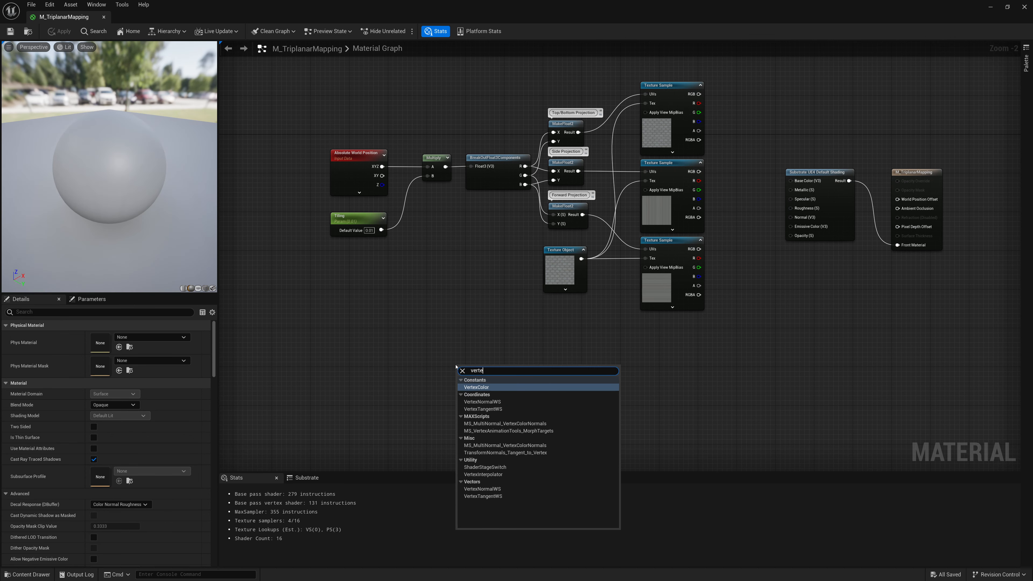
text(x Normal ws)
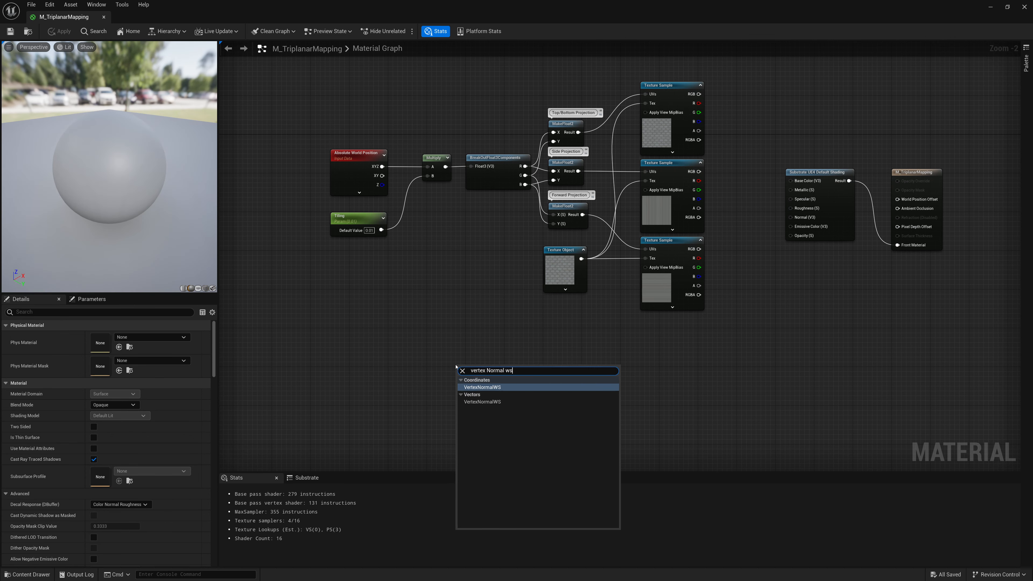
key(Return)
drag(474, 376, 563, 368)
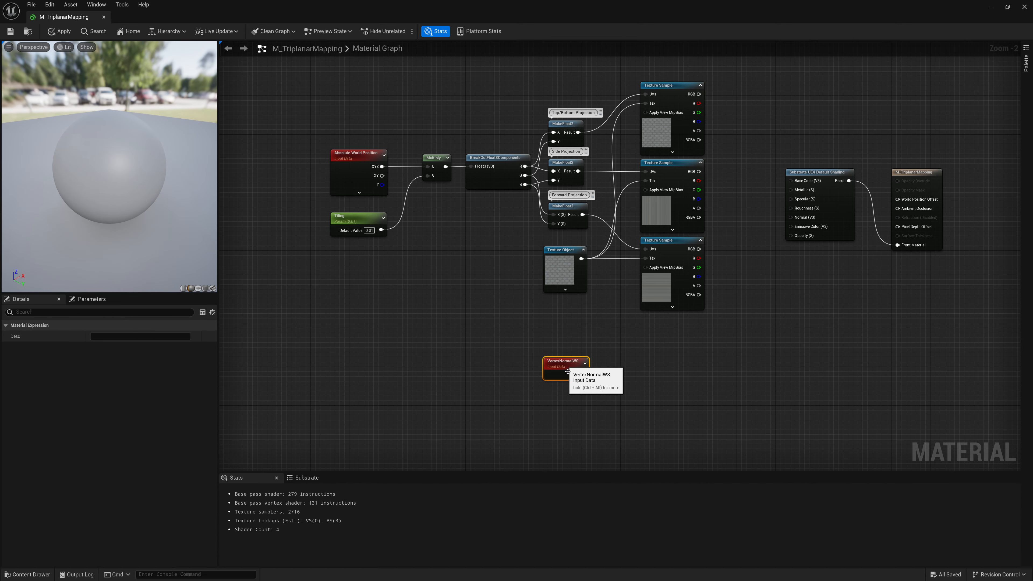
- Preview the VertexNormalWS node on the sphere and on a cube, examining the normal colours from several angles
right_click(565, 367)
click(579, 382)
scroll(578, 382, up, 2)
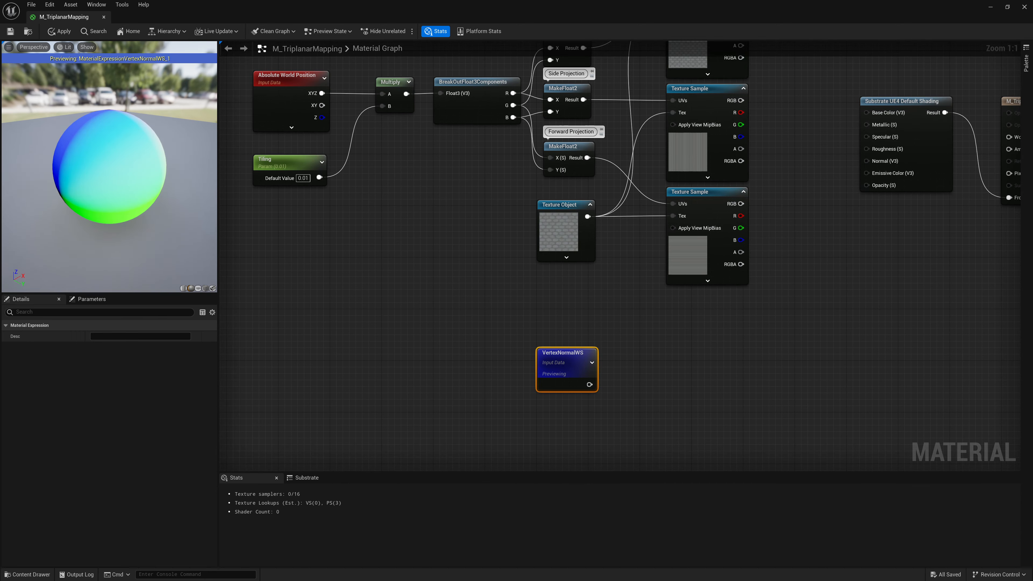
drag(94, 183, 185, 163)
click(205, 288)
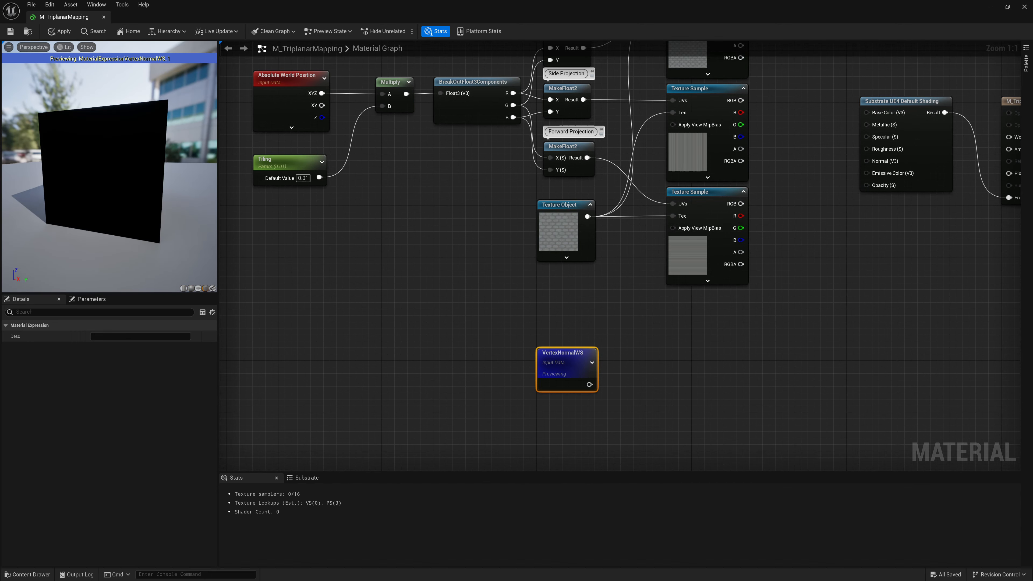
drag(110, 183, 187, 130)
mouse_move(110, 163)
mouse_down()
mouse_move(87, 179)
mouse_move(118, 207)
mouse_move(155, 191)
mouse_move(142, 168)
mouse_move(106, 158)
mouse_move(77, 187)
mouse_move(138, 179)
mouse_move(130, 163)
mouse_move(101, 168)
mouse_up()
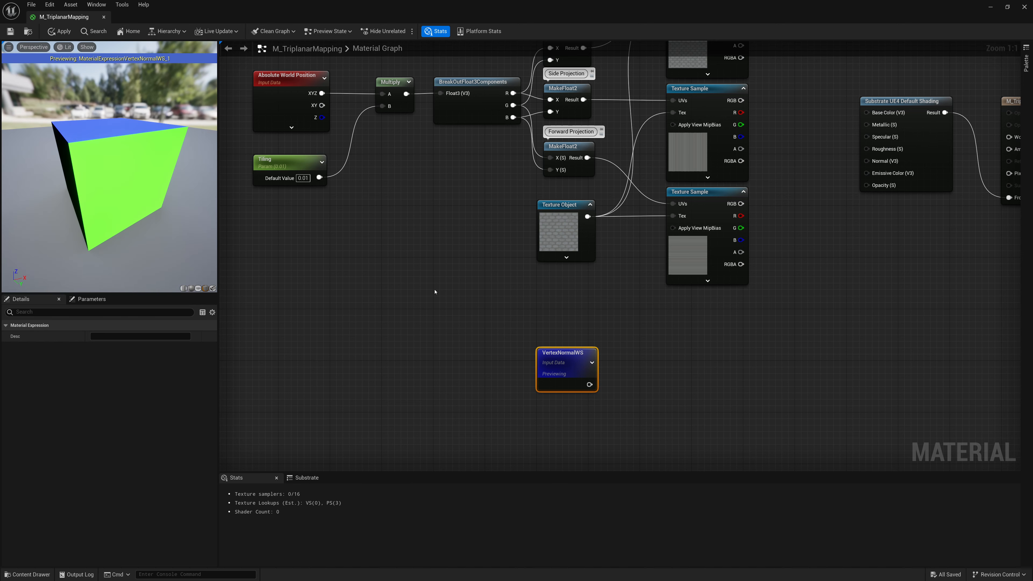
- Feed the VertexNormalWS output into a new Abs node placed right beside it
drag(589, 384, 639, 359)
text(abs)
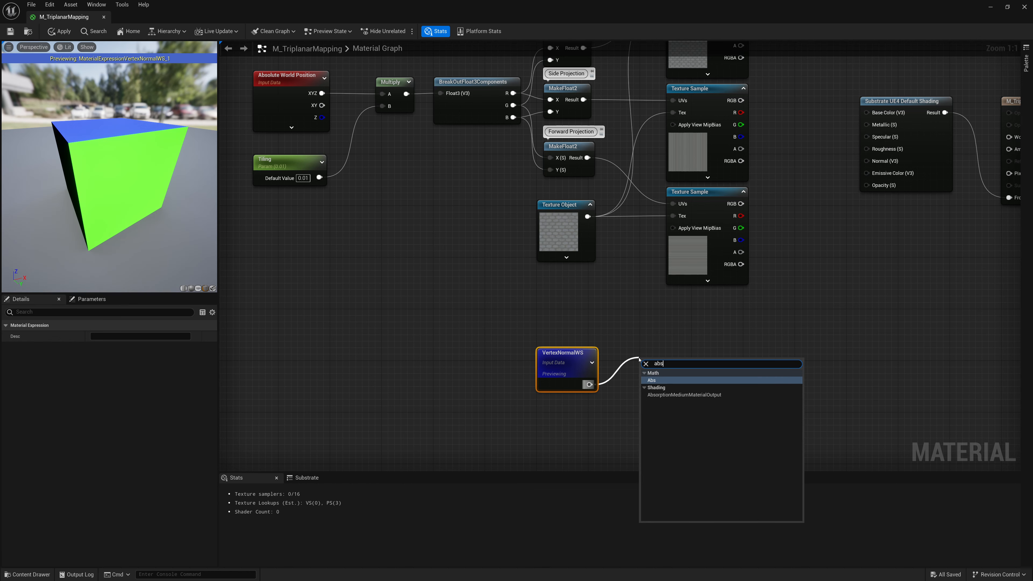
key(Return)
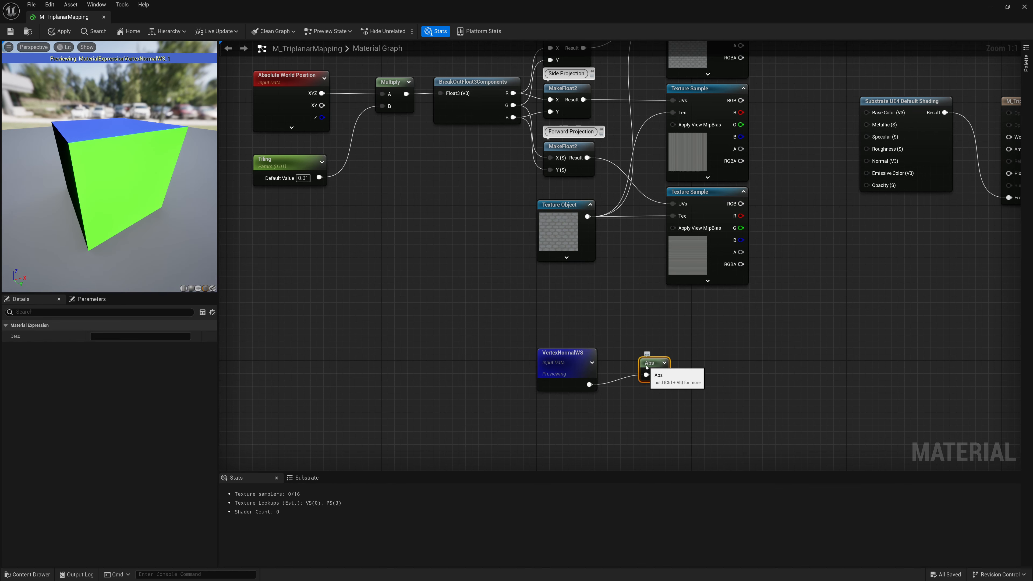
drag(646, 365, 622, 375)
- Preview the Abs node on the cube and examine the colours of its different faces
right_click(620, 374)
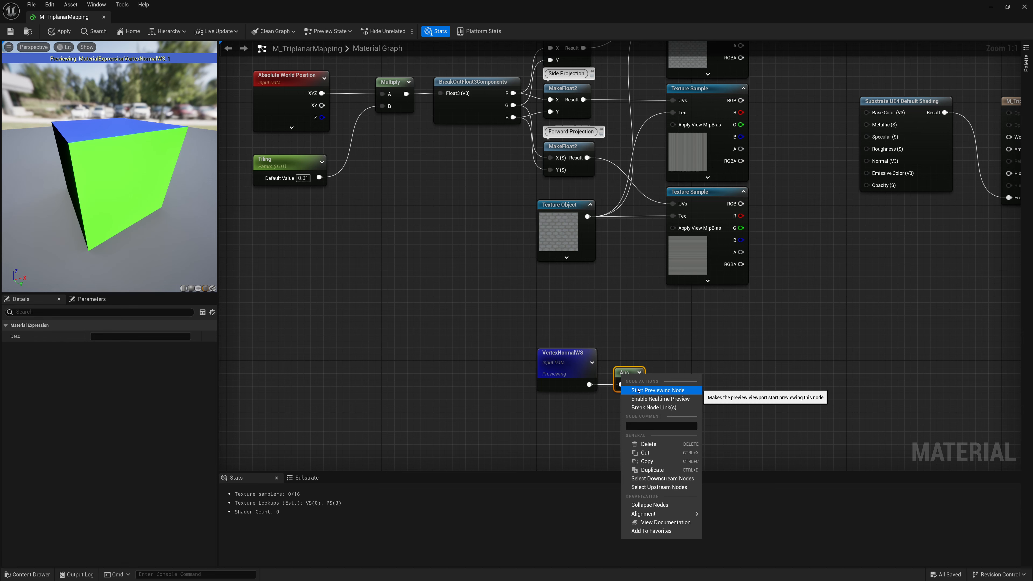
click(638, 390)
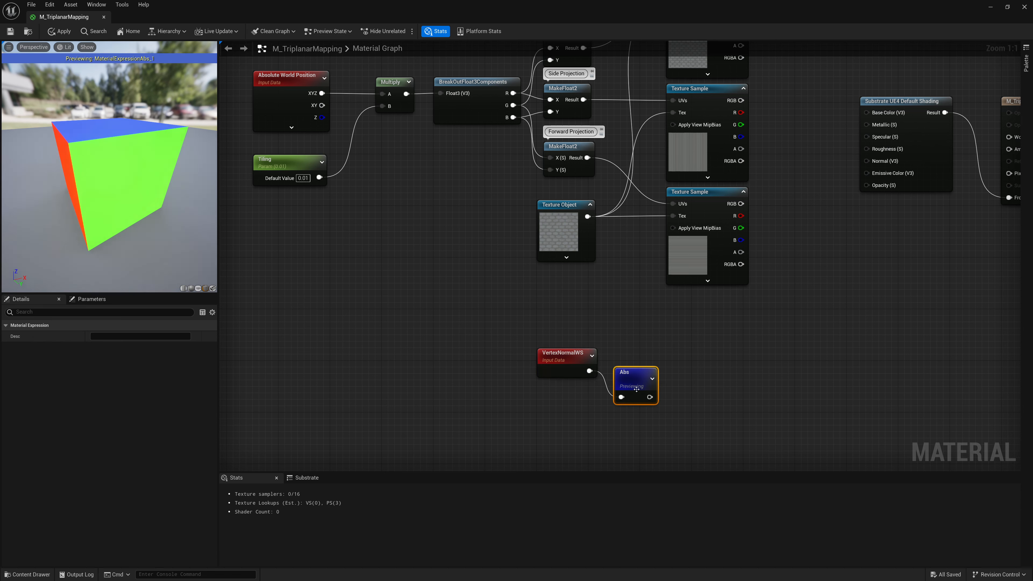
drag(167, 216, 140, 202)
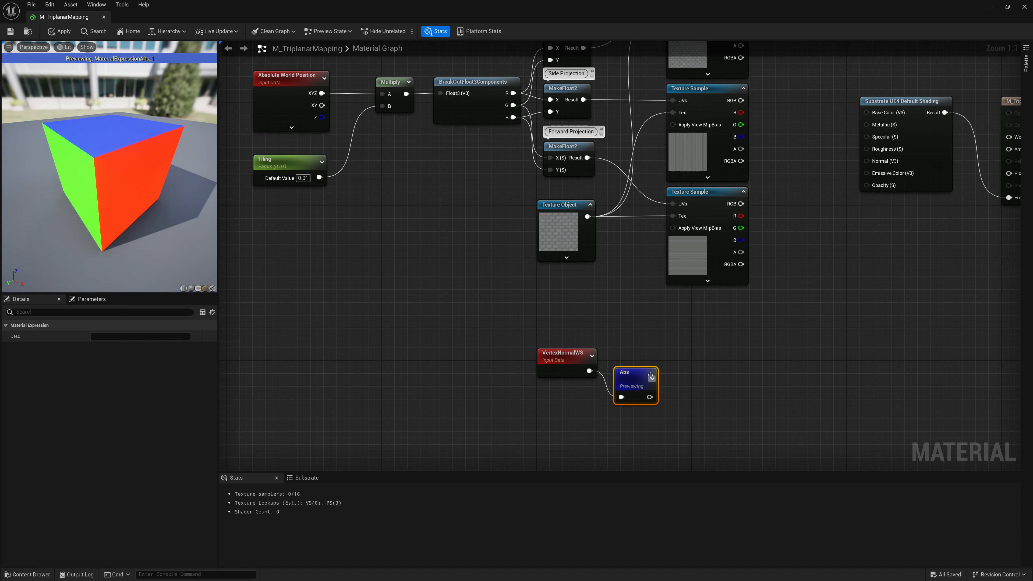
- Stop previewing Abs and connect its output to a new BreakOutFloat3Components node beside it
drag(638, 378, 698, 350)
right_click(640, 365)
click(657, 380)
text(break)
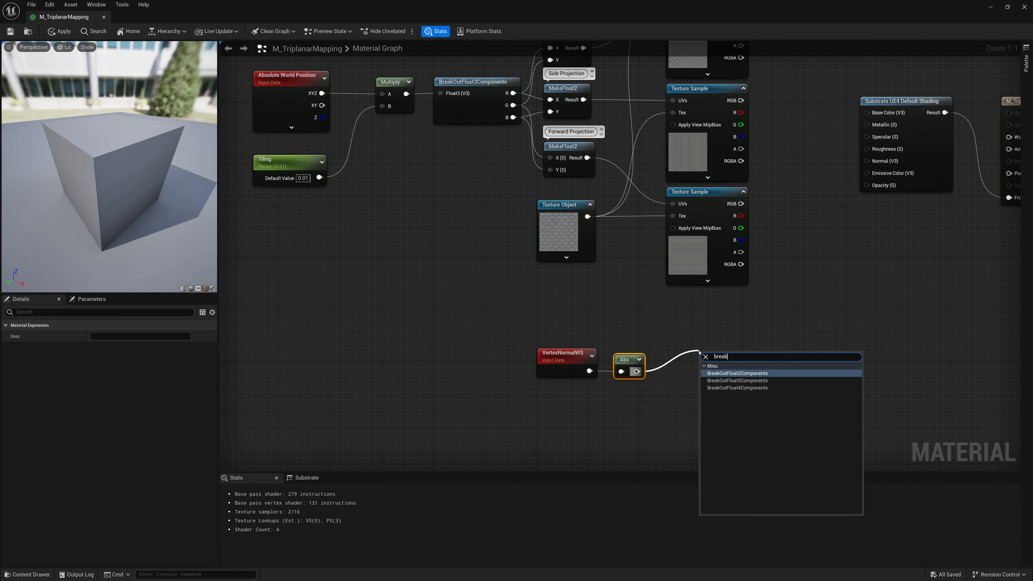
key(Down)
key(Return)
drag(700, 353, 667, 358)
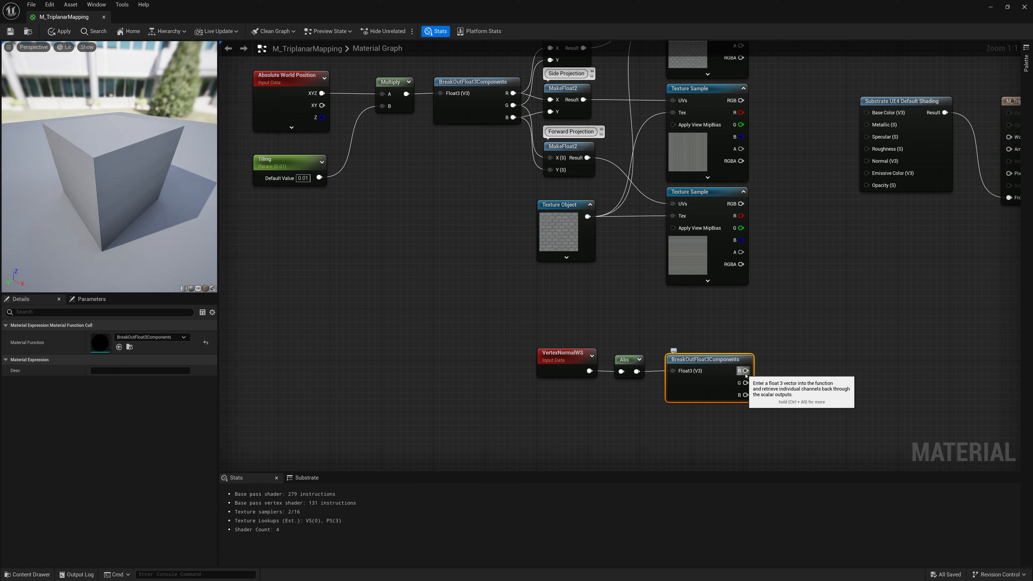
- Attach a reroute node to the R output of the normals' BreakOutFloat3Components node and preview it
drag(746, 371, 778, 348)
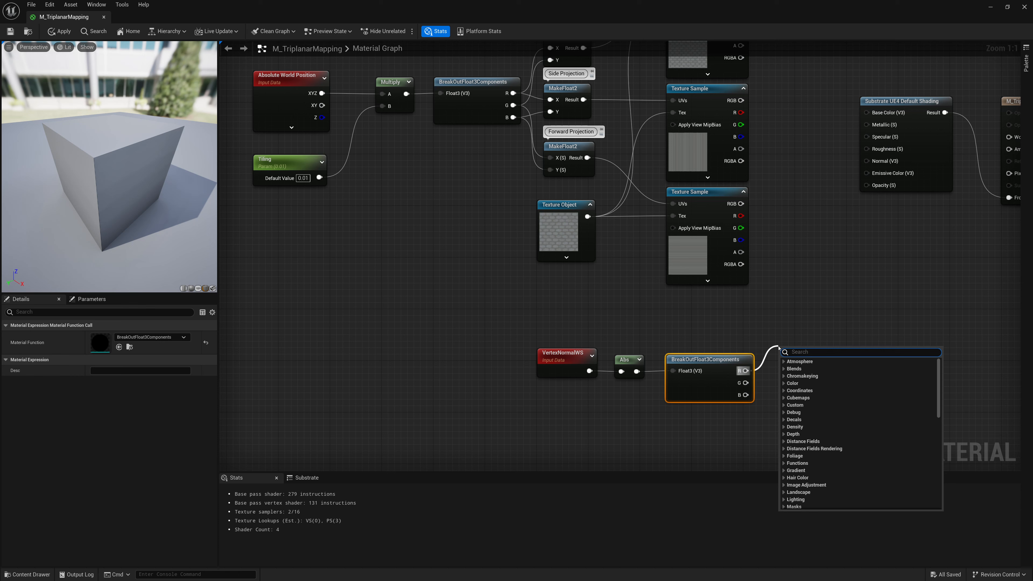
text(rerou)
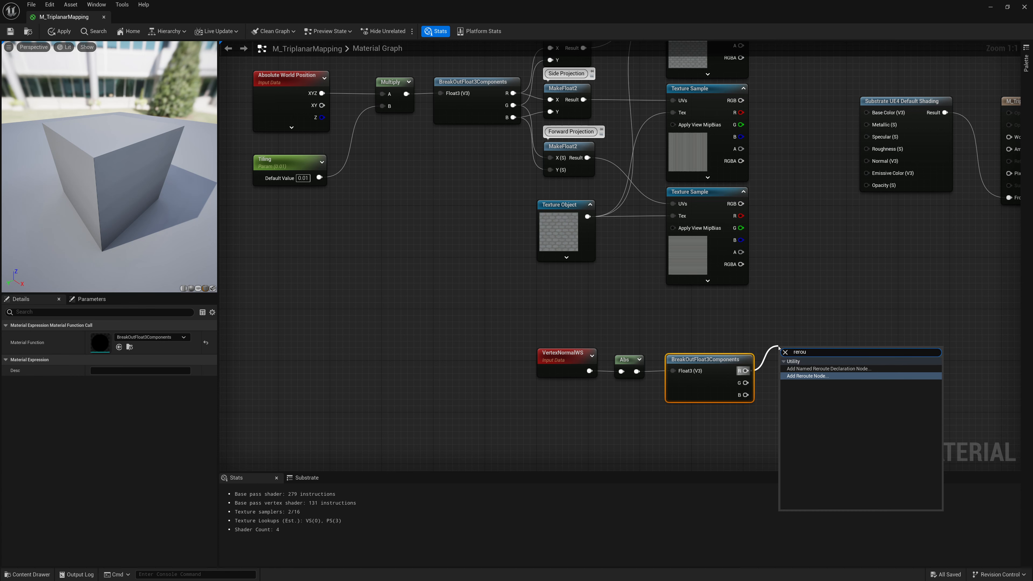
key(Return)
right_click(789, 352)
right_click(789, 358)
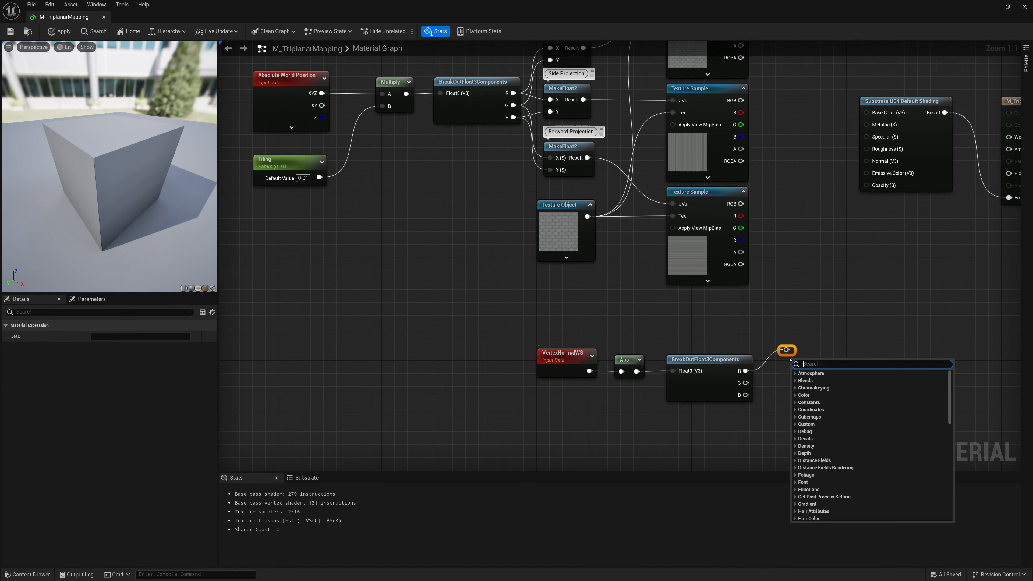
right_click(788, 351)
click(811, 383)
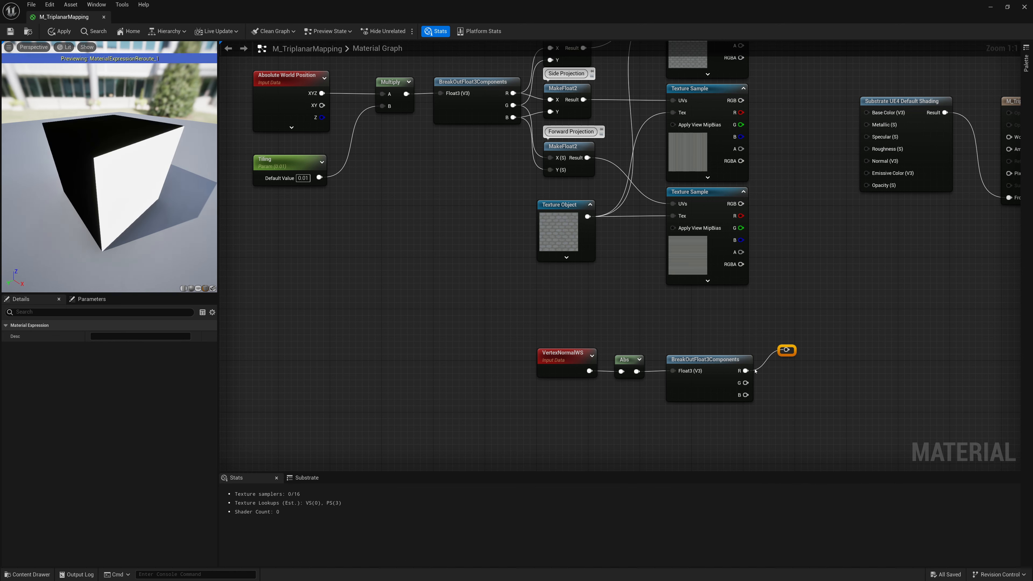
- Feed the previewed reroute node from the G and B outputs in turn to examine each mask, and delete it
drag(130, 187, 216, 171)
drag(746, 383, 786, 351)
drag(130, 170, 101, 191)
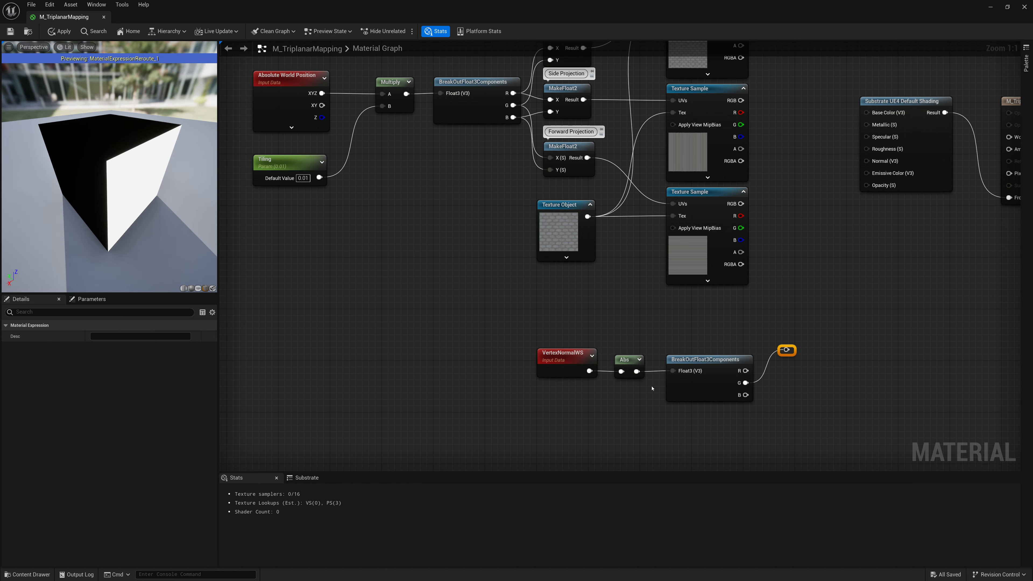
drag(745, 395, 786, 351)
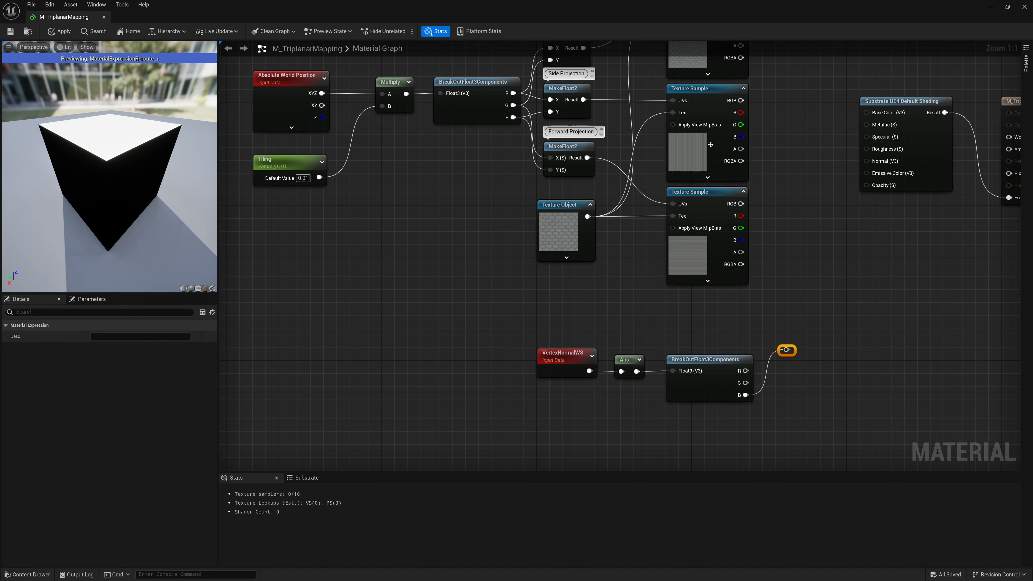
right_drag(777, 264, 713, 321)
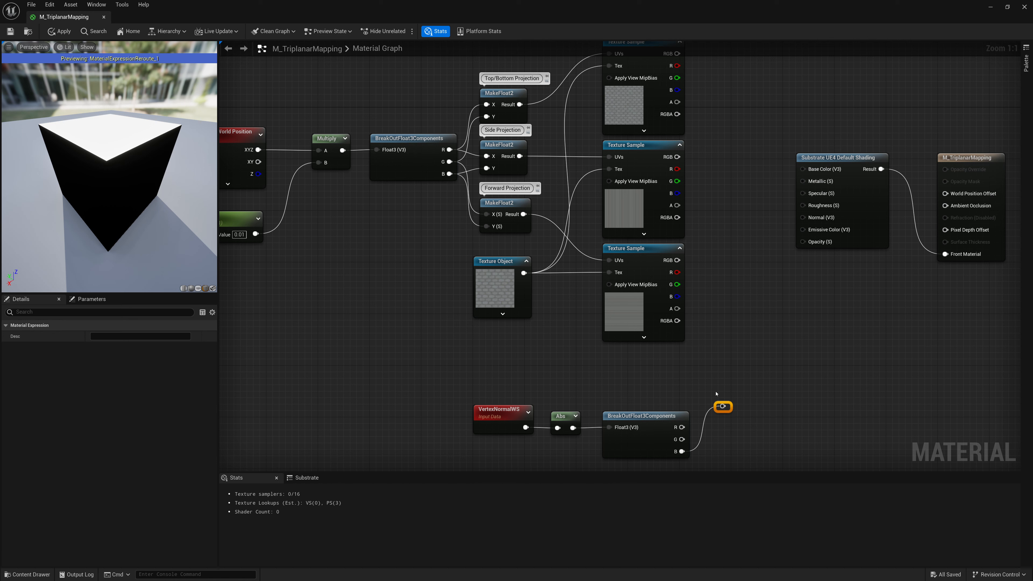
key(Delete)
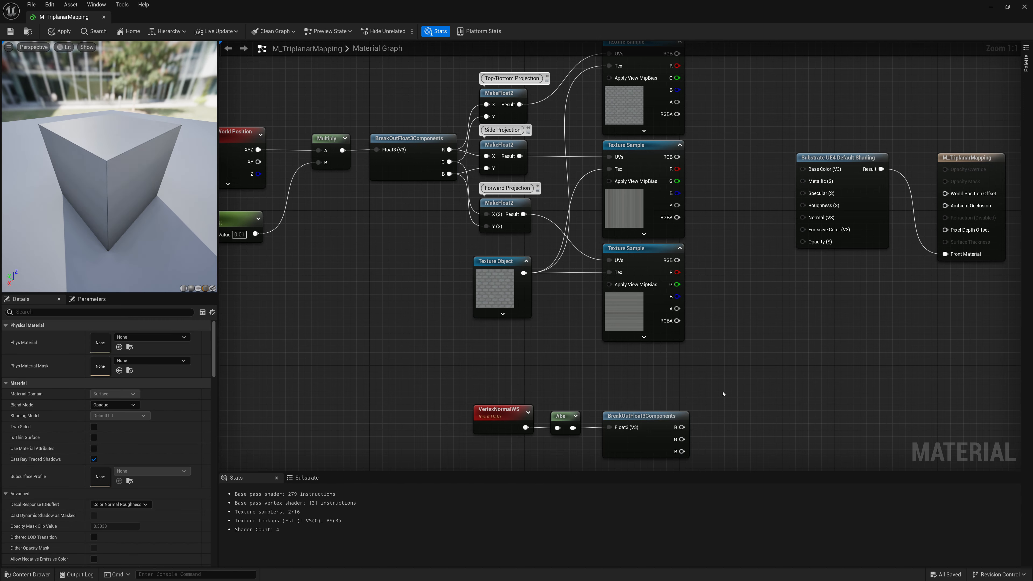
- Move the VertexNormalWS, Abs and BreakOutFloat3Components chain up closer to the texture nodes
scroll(721, 371, down, 1)
drag(494, 393, 642, 393)
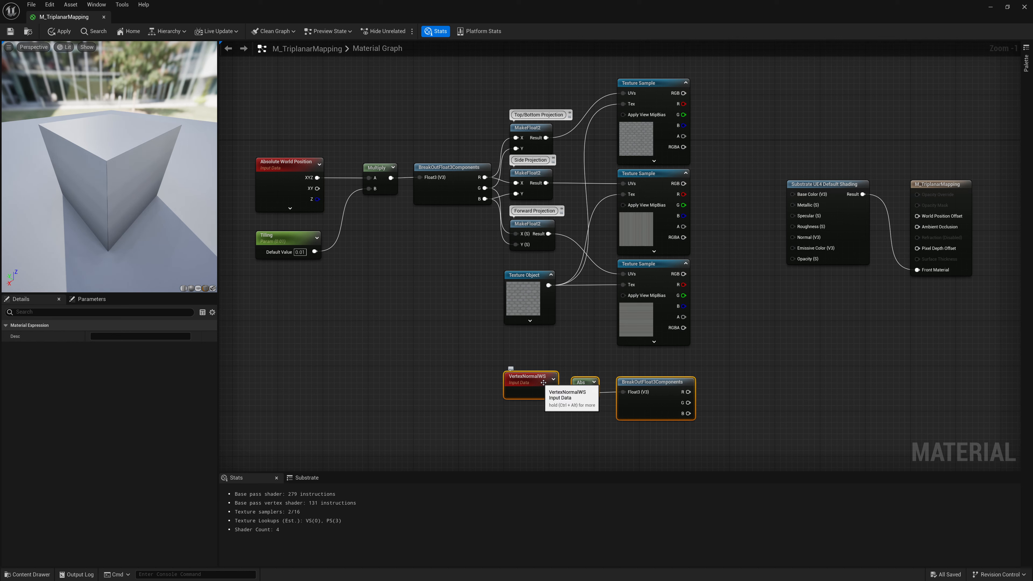
click(732, 373)
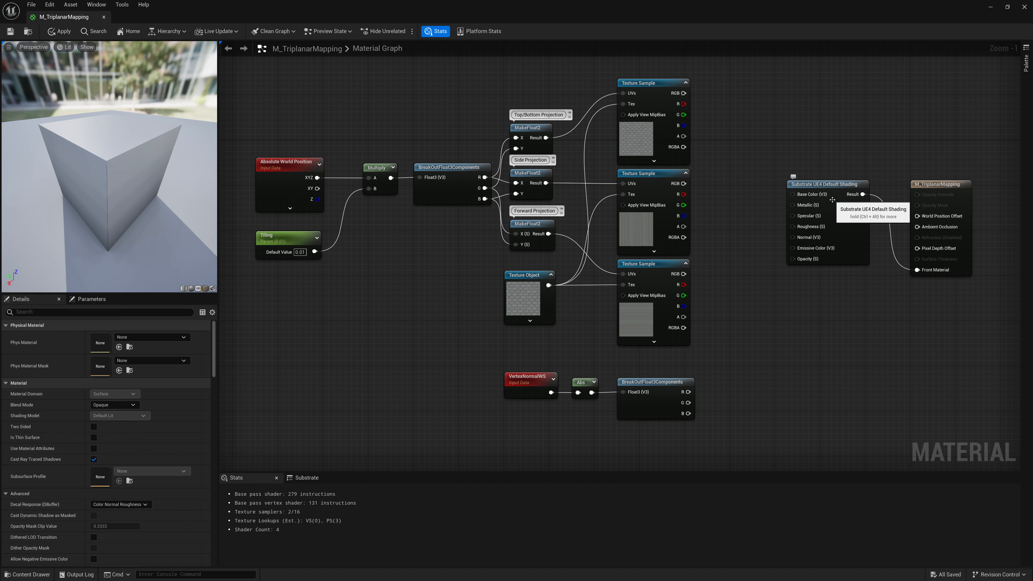
- Preview the uppermost Texture Sample node and add a Multiply node between the Texture Samples and the shading node
right_click(656, 137)
click(676, 181)
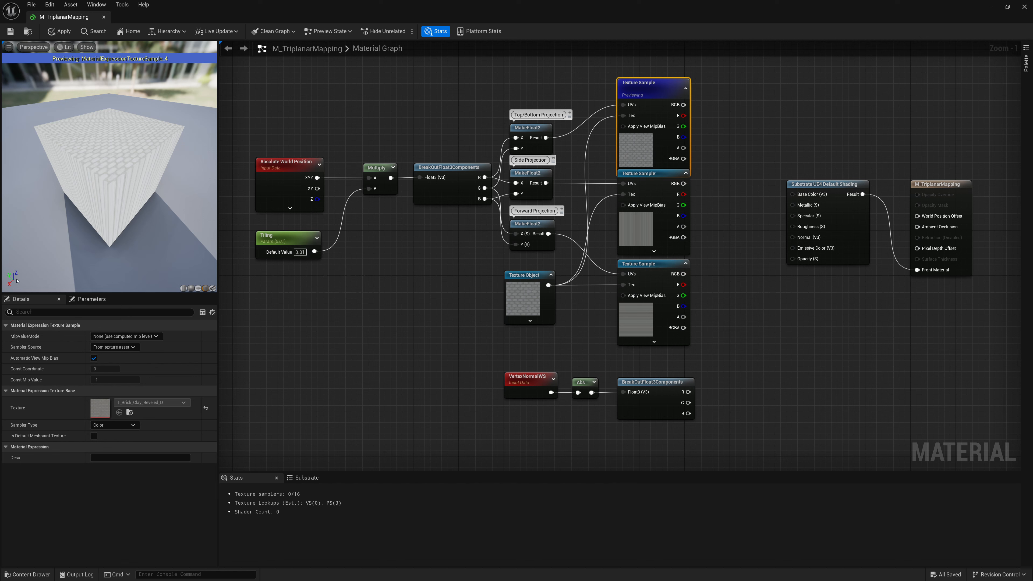
right_click(735, 235)
text(mul)
key(Return)
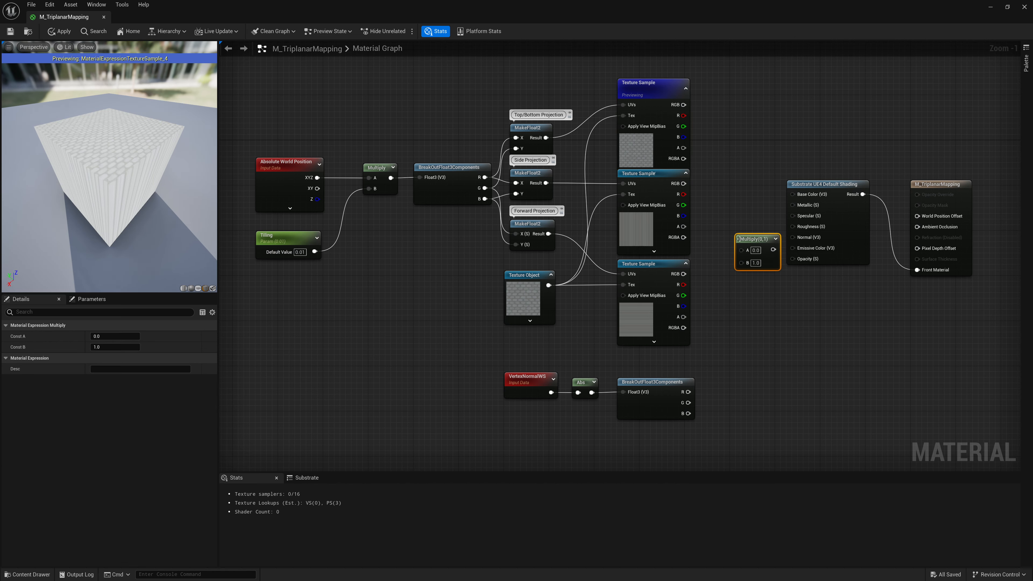
- Connect the uppermost Texture Sample's RGB output to Multiply's A input and the normals' B component to its B input
drag(741, 250, 683, 105)
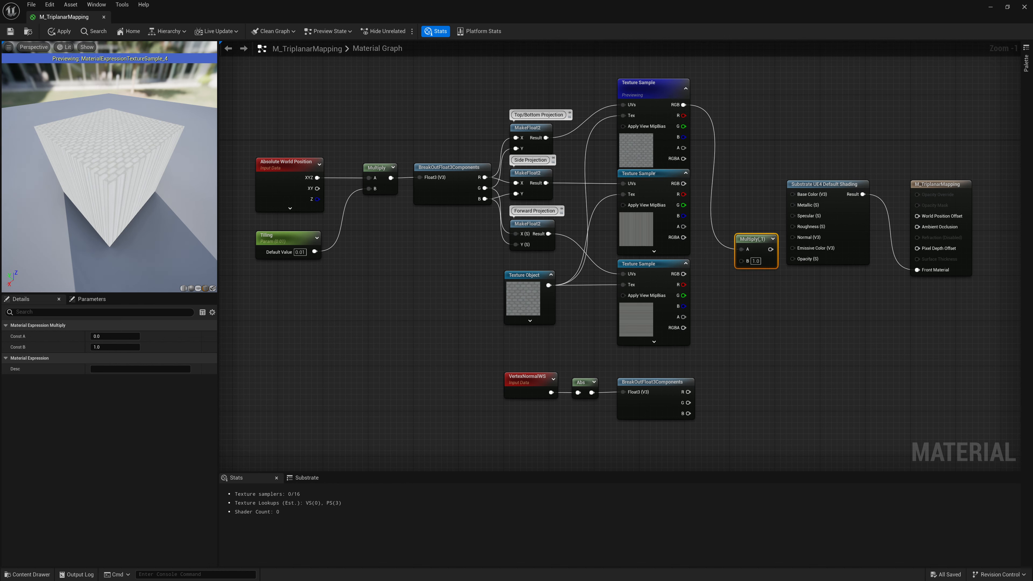
right_click(667, 94)
click(783, 148)
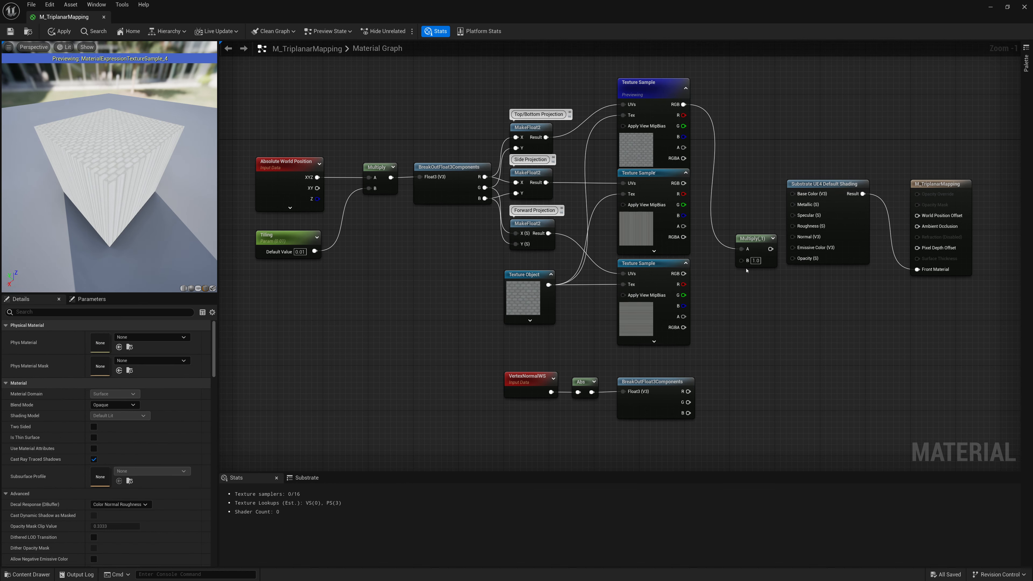
drag(741, 261, 687, 413)
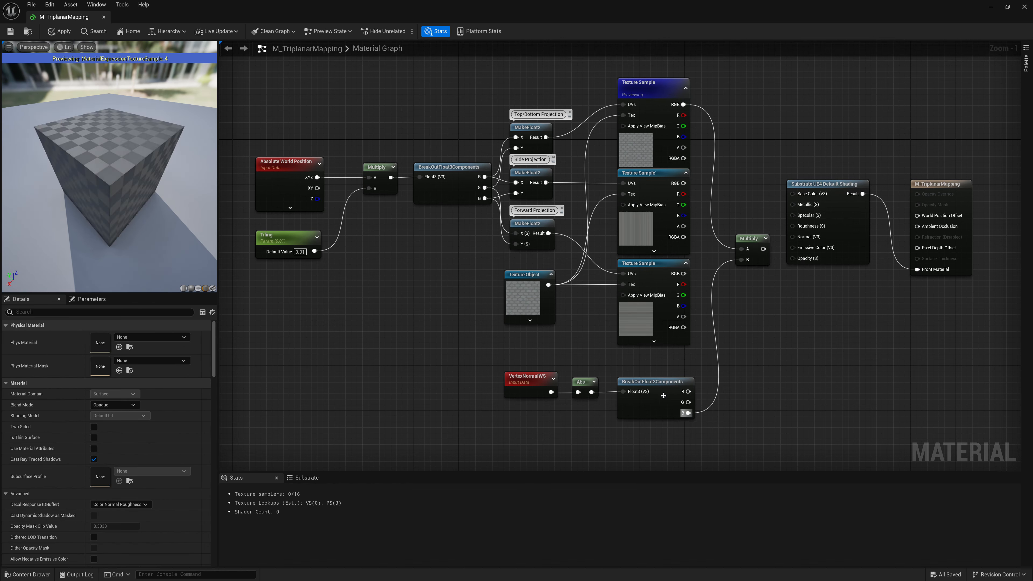
- Preview the Multiply node and examine how the masked top projection falls on the cube
right_click(750, 243)
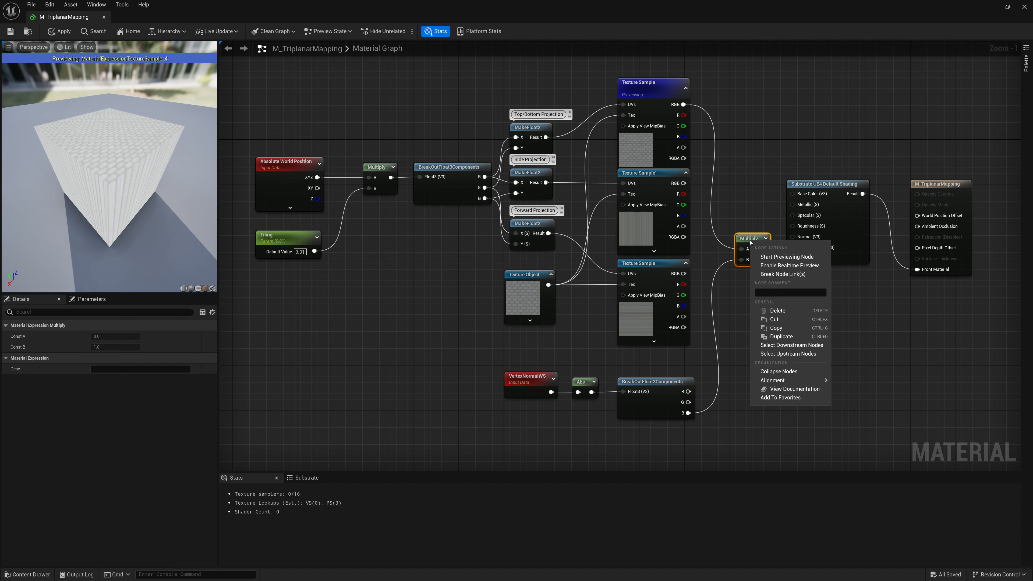
click(786, 256)
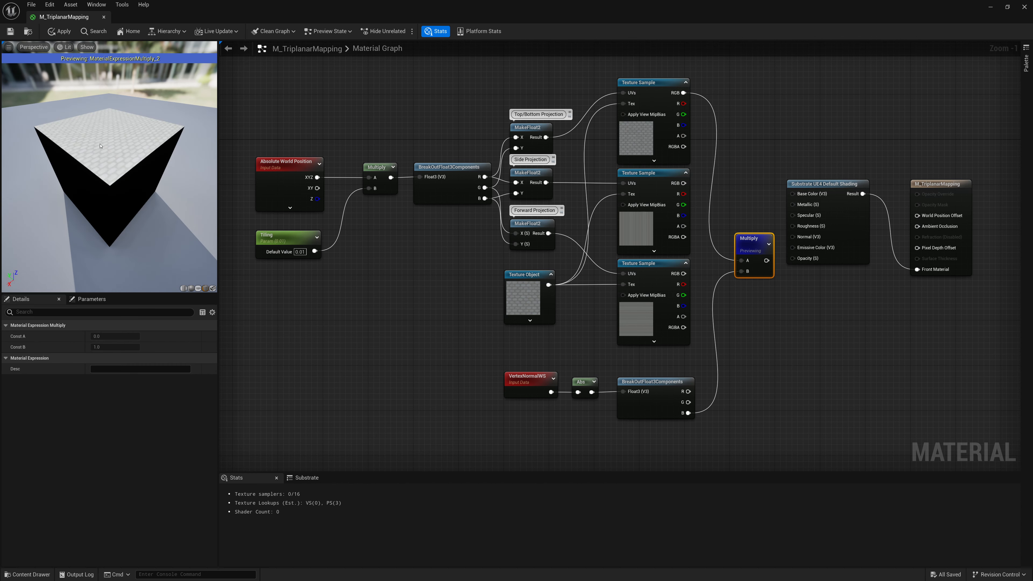
drag(101, 146, 101, 146)
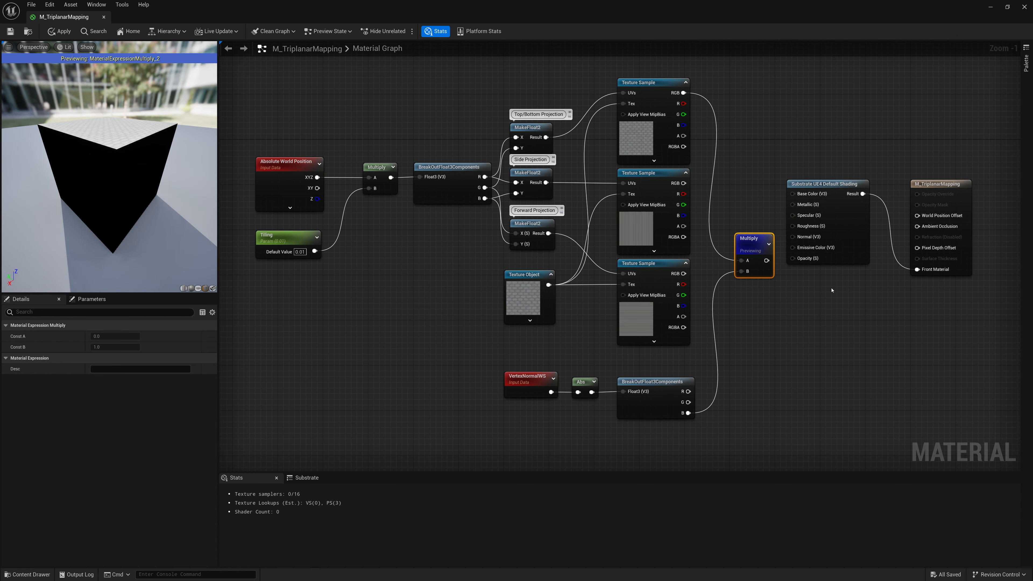
- Move the Substrate shading node and the material output node farther away from the Texture Samples
right_drag(832, 291, 753, 287)
drag(929, 157, 886, 191)
click(764, 169)
- Place the new Multiply node level with the uppermost Texture Sample and stop previewing it
drag(676, 241, 706, 101)
right_click(707, 102)
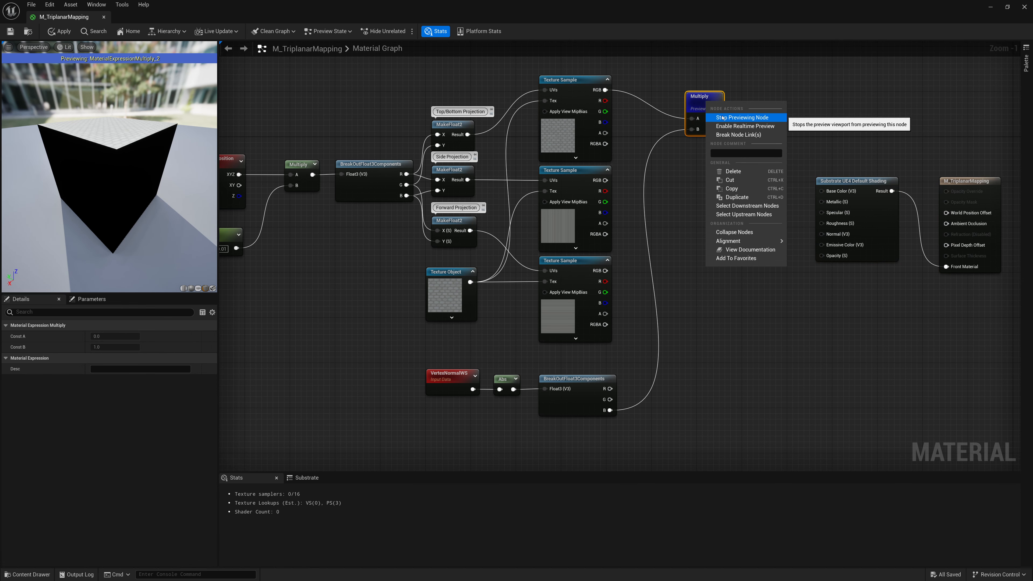
click(721, 117)
- Duplicate the Multiply node, feeding A from the middle Texture Sample's RGB output and B from the absolute normals' G component
key(ctrl+d)
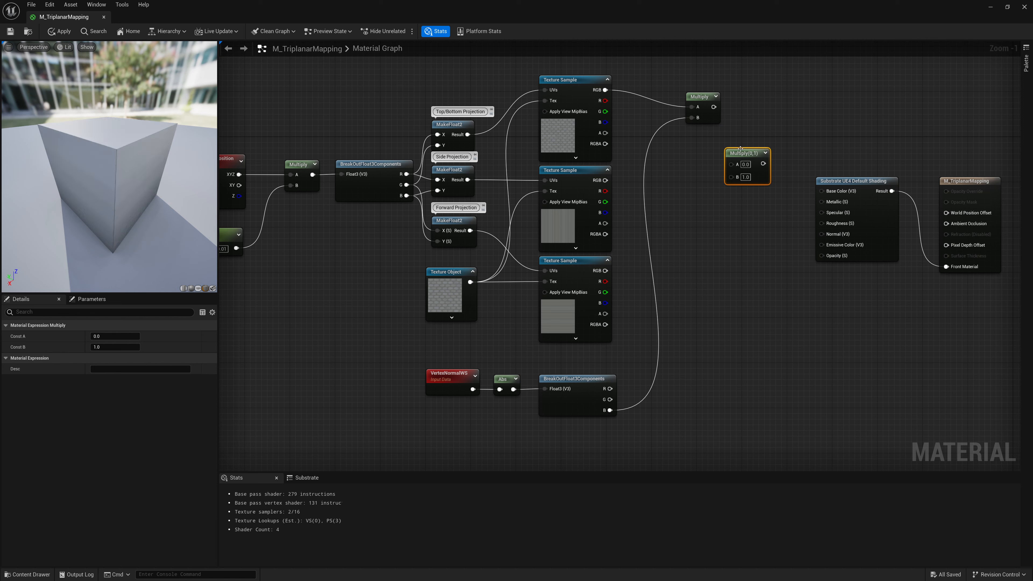
drag(740, 148, 606, 181)
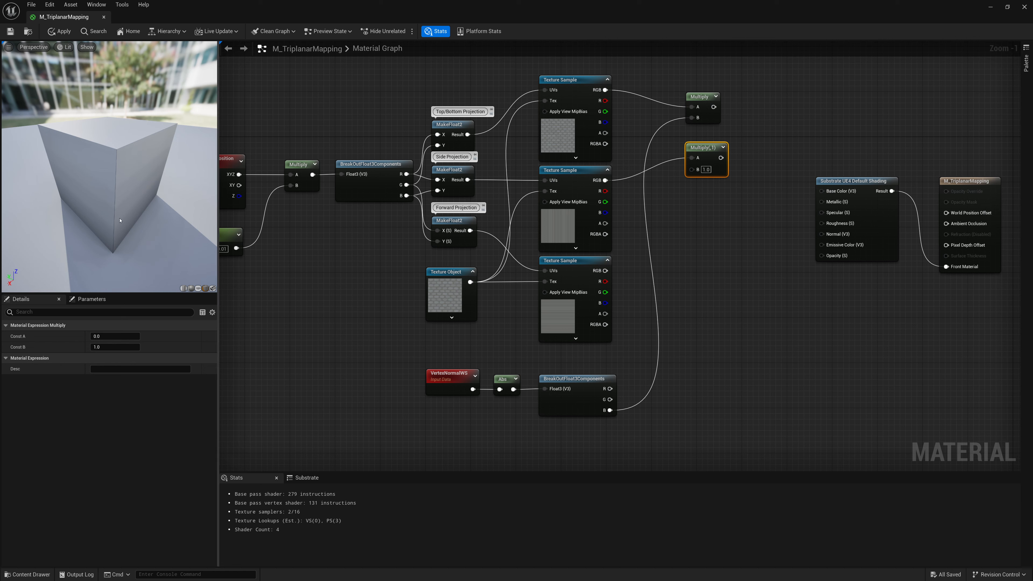
drag(691, 169, 609, 400)
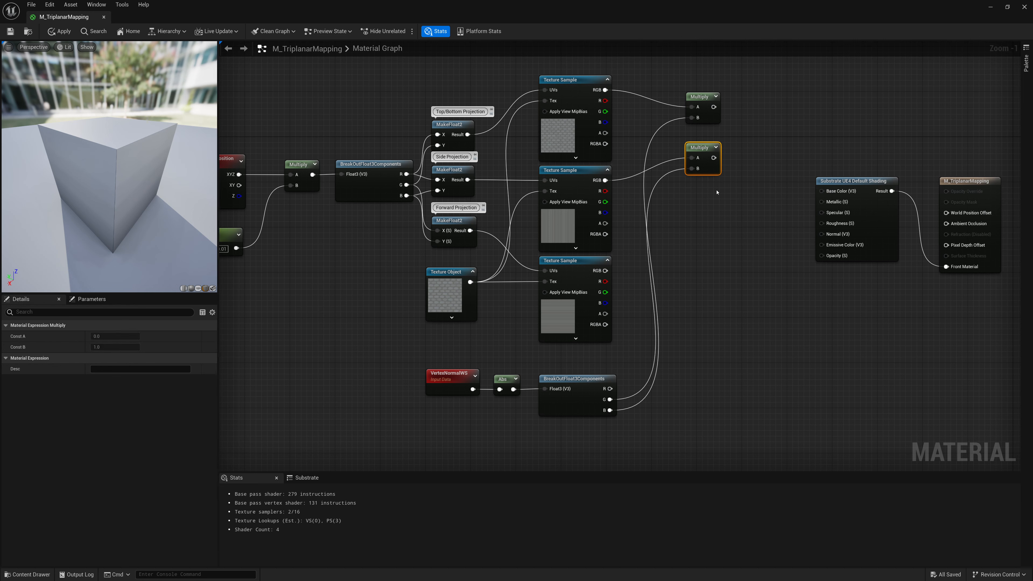
- Duplicate Multiply again, feeding A from the lowest Texture Sample's RGB output and B from the absolute normals' R component
key(ctrl+d)
drag(731, 200, 705, 232)
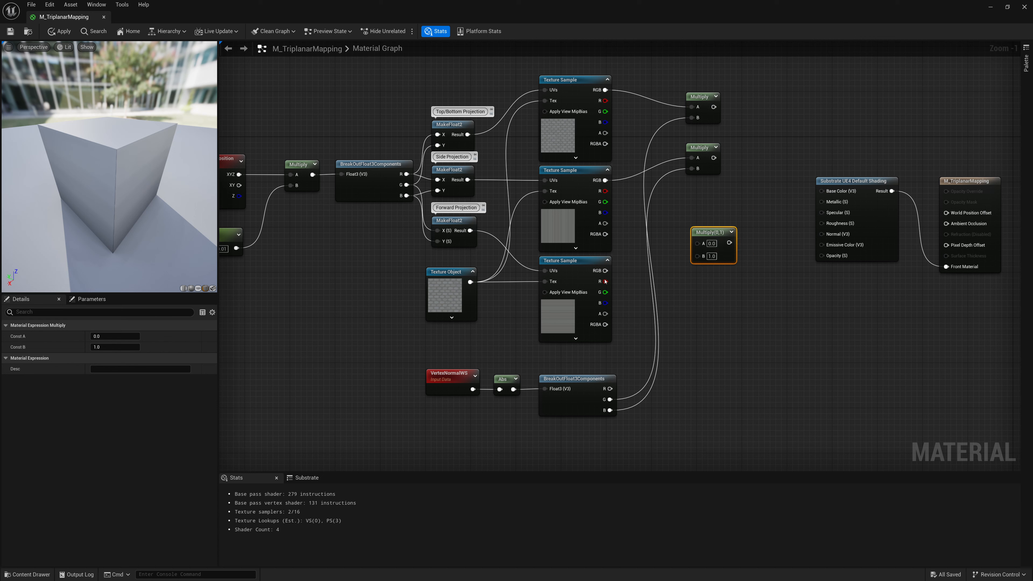
drag(605, 271, 610, 410)
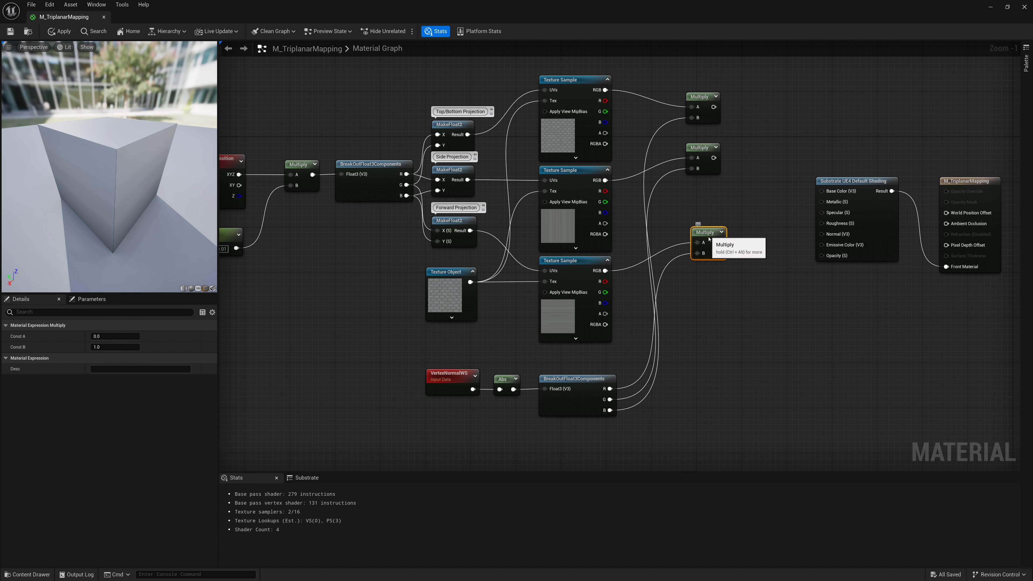
- Line up the three masking Multiply nodes with their corresponding Texture Samples
drag(709, 257, 698, 285)
drag(693, 147, 692, 170)
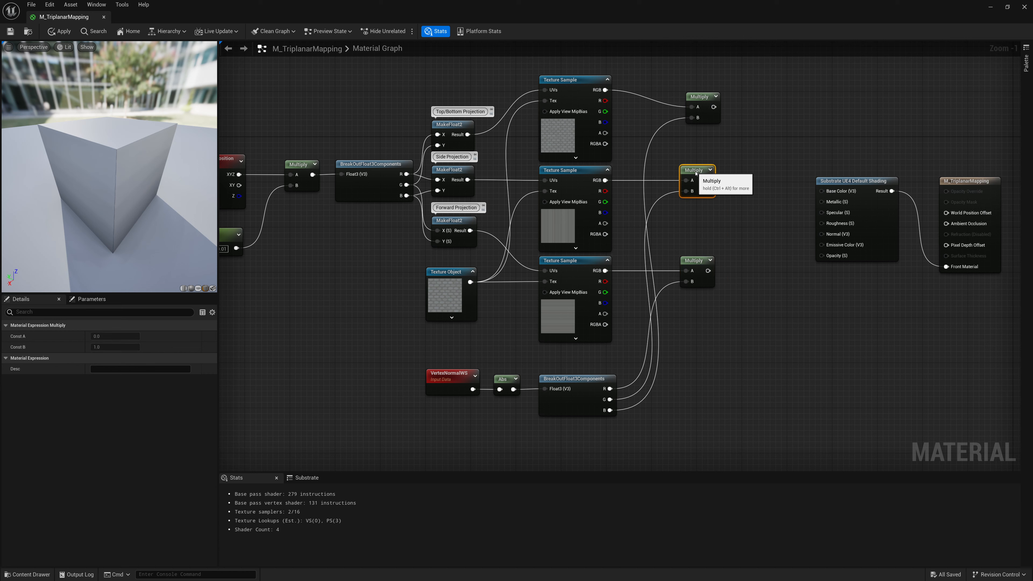
mouse_move(702, 110)
mouse_down()
mouse_move(690, 93)
mouse_move(700, 93)
mouse_up()
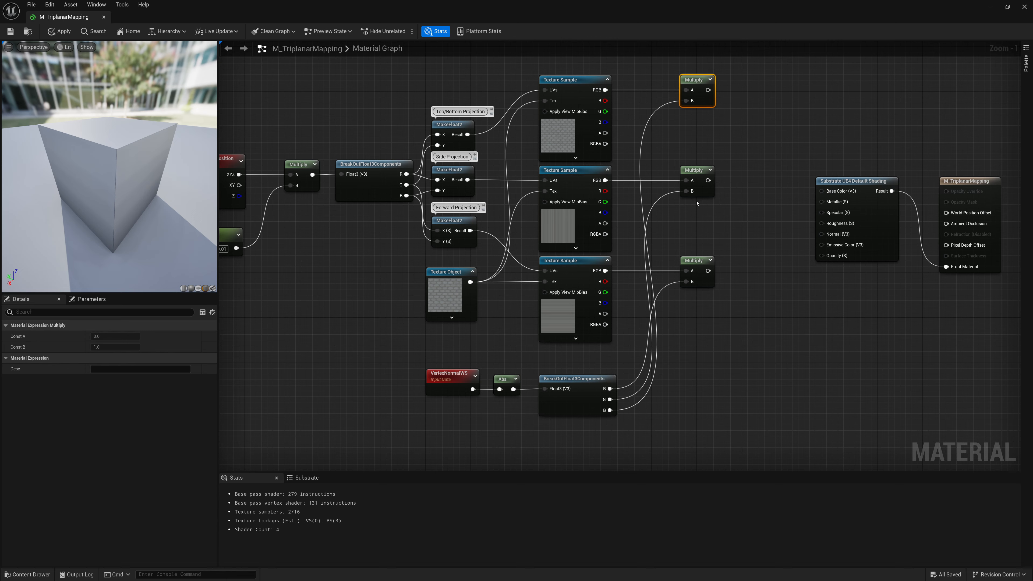
- Create an Add node that sums the masked projections from the uppermost and middle Multiply nodes, placed just after them
scroll(699, 203, down, 1)
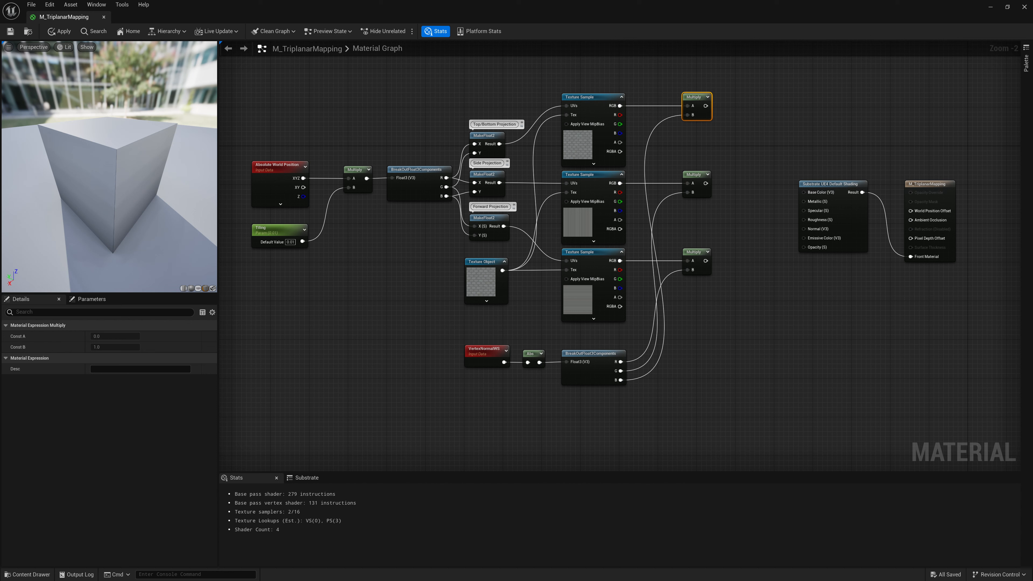
right_click(751, 172)
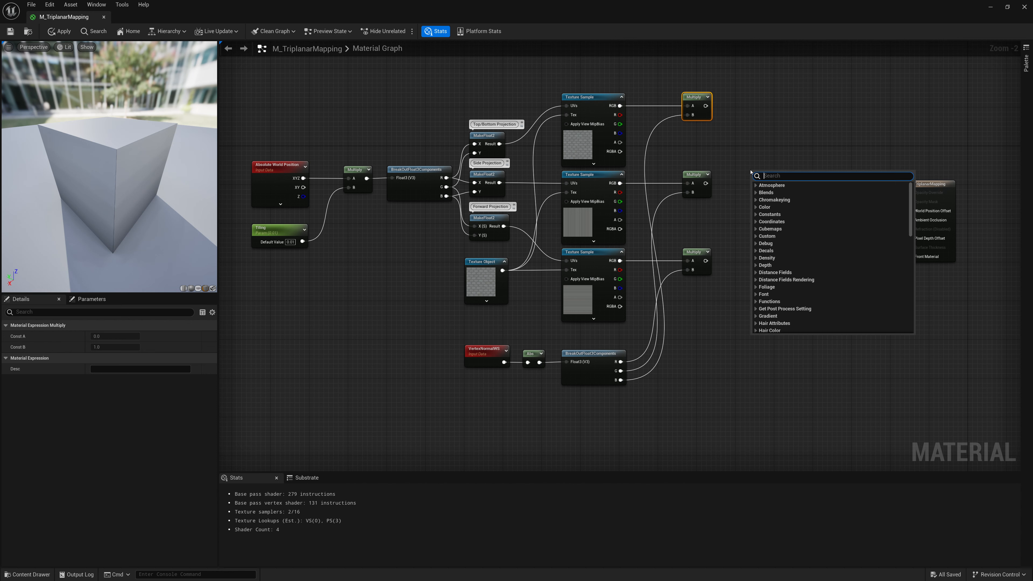
text(add)
key(Return)
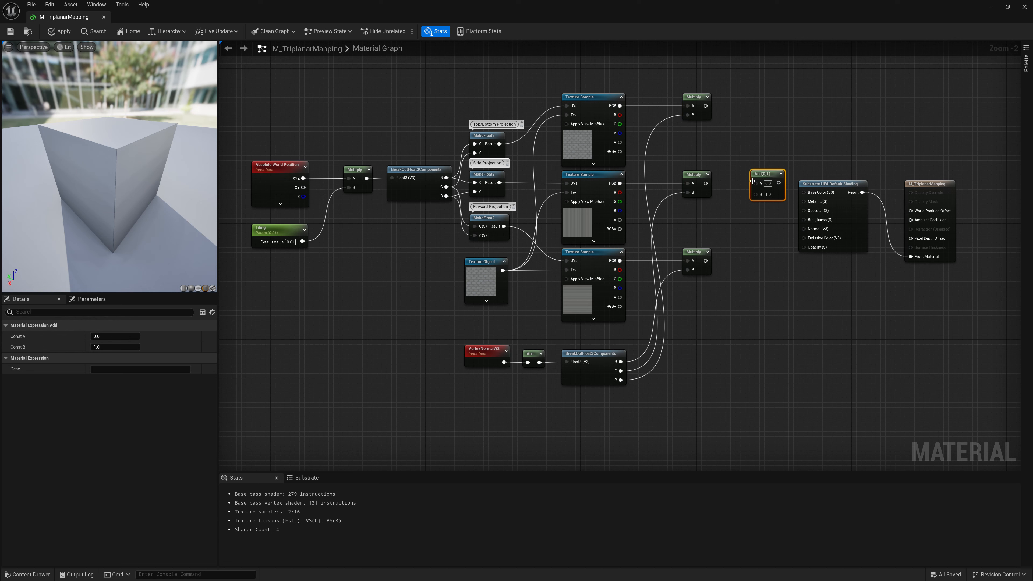
drag(731, 154, 705, 105)
drag(708, 184, 745, 165)
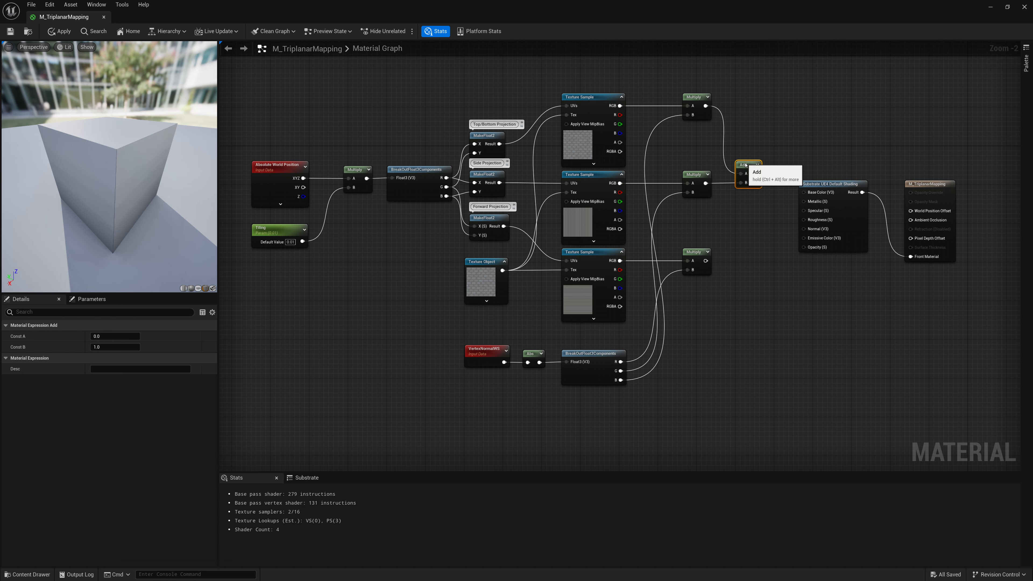
- Duplicate the Add node and use it to sum the first Add's output with the lowest Multiply's output
key(ctrl+d)
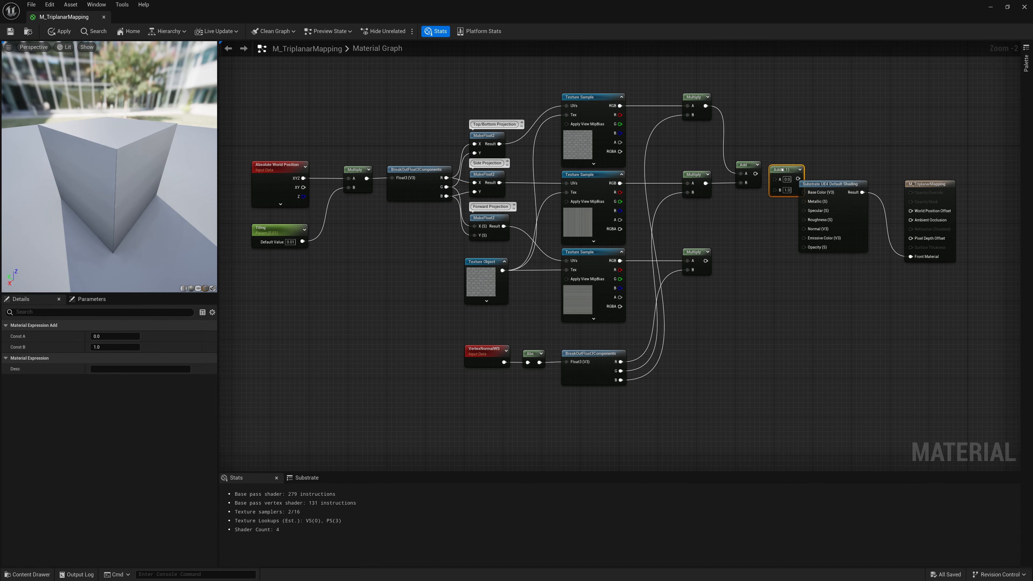
drag(755, 173, 705, 260)
right_drag(771, 265, 664, 289)
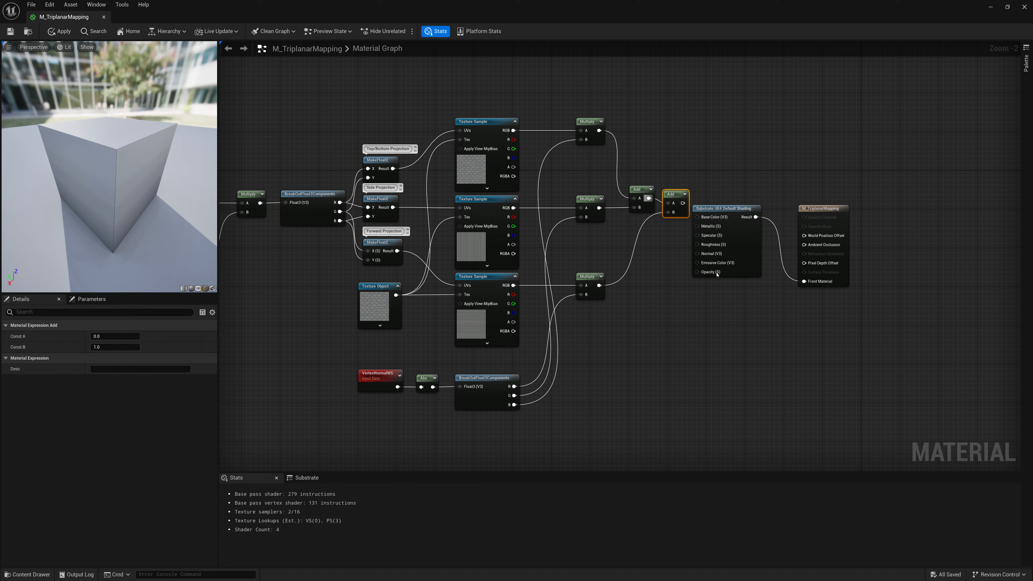
- Move the Substrate shading and material output nodes farther from the Add nodes, and align the second Add with the first
drag(812, 299, 805, 207)
click(728, 228)
drag(675, 196, 678, 190)
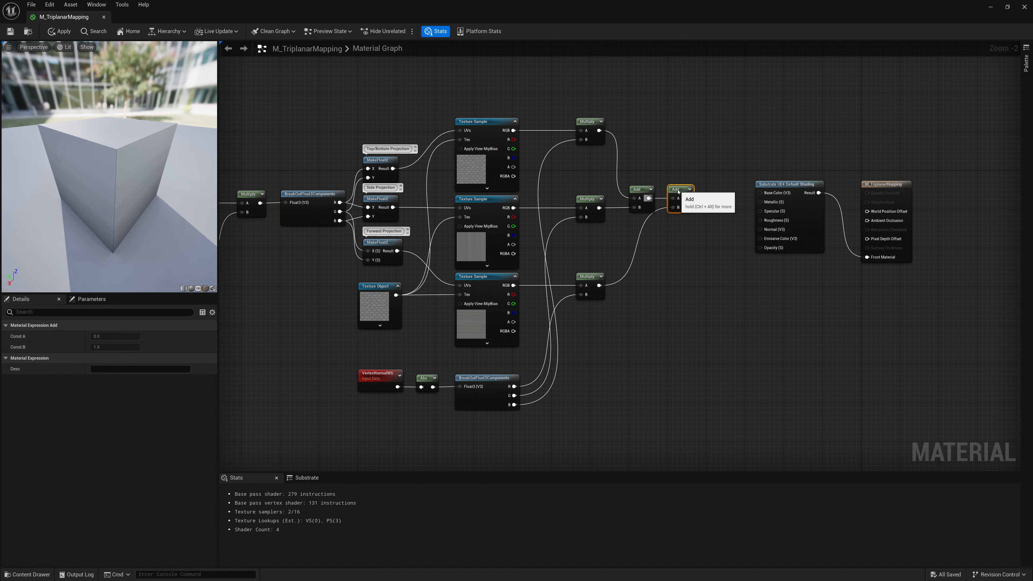
- Preview the second Add node and examine the combined projections on the cube
right_click(679, 192)
click(716, 204)
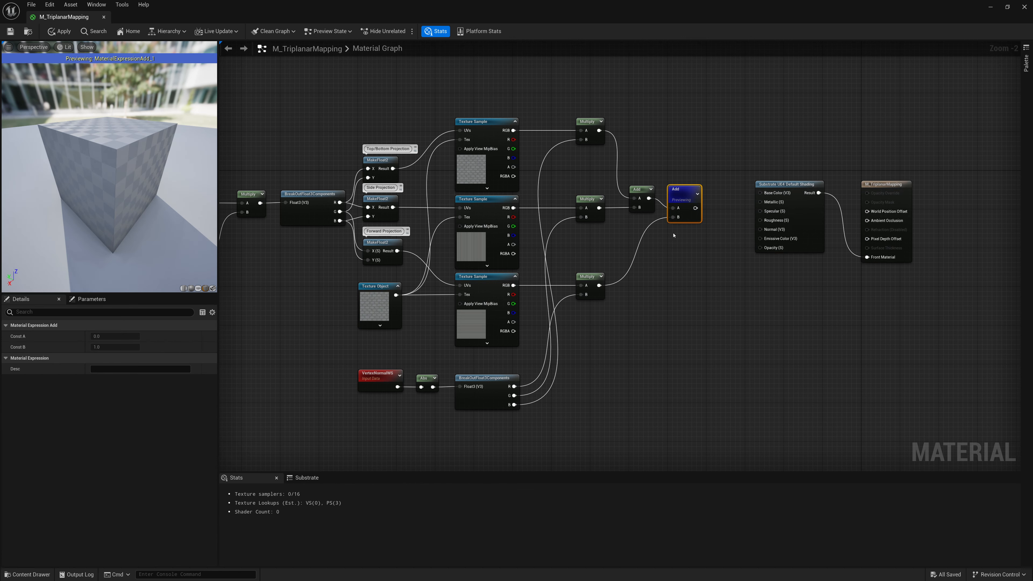
mouse_move(175, 182)
mouse_down()
mouse_move(159, 221)
mouse_move(175, 171)
mouse_move(175, 183)
mouse_up()
scroll(174, 183, down, 4)
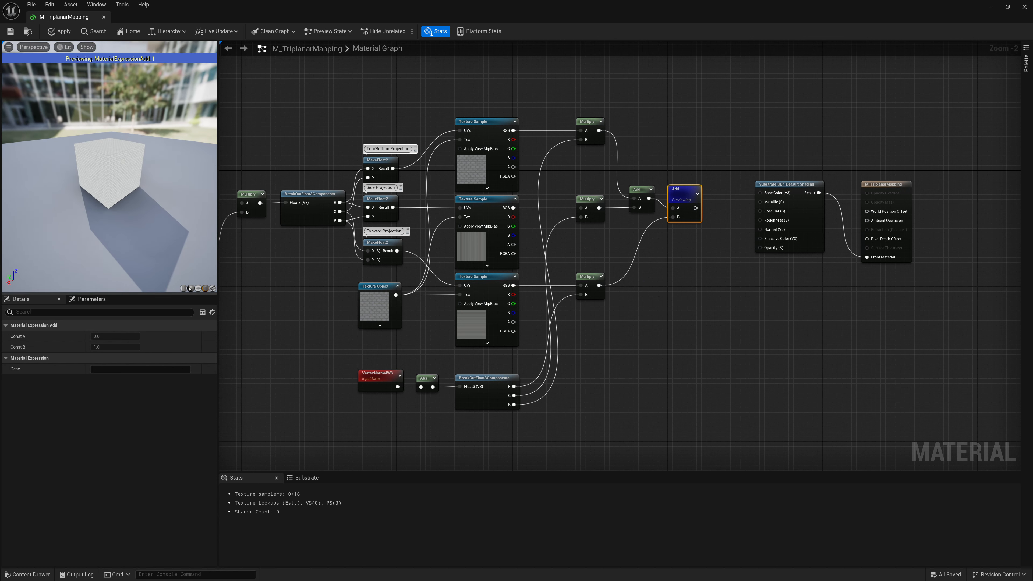
- Switch the preview mesh to a sphere in Unlit view mode and examine how the brick projections blend around it
click(191, 288)
drag(179, 228, 154, 228)
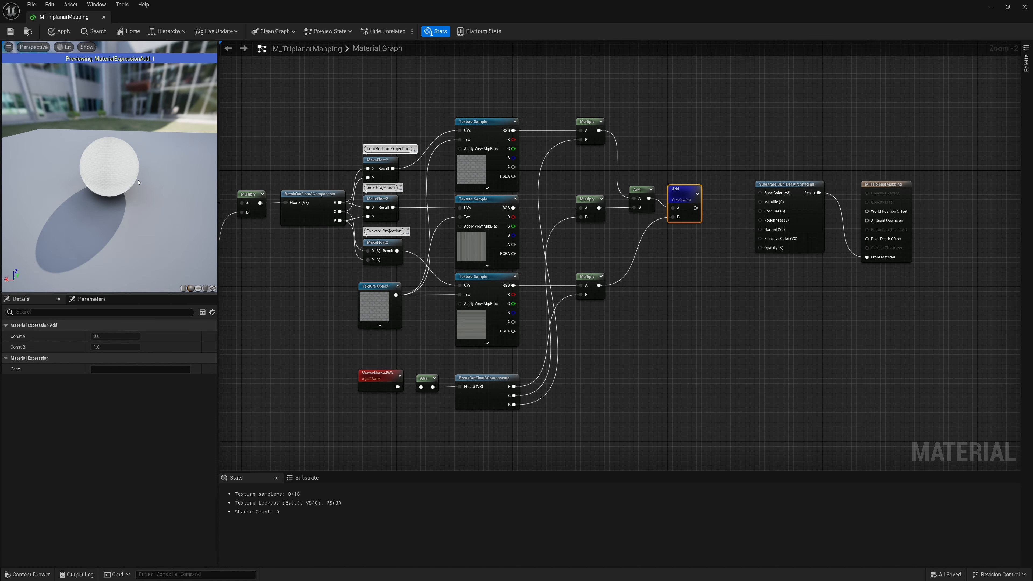
click(64, 47)
click(78, 79)
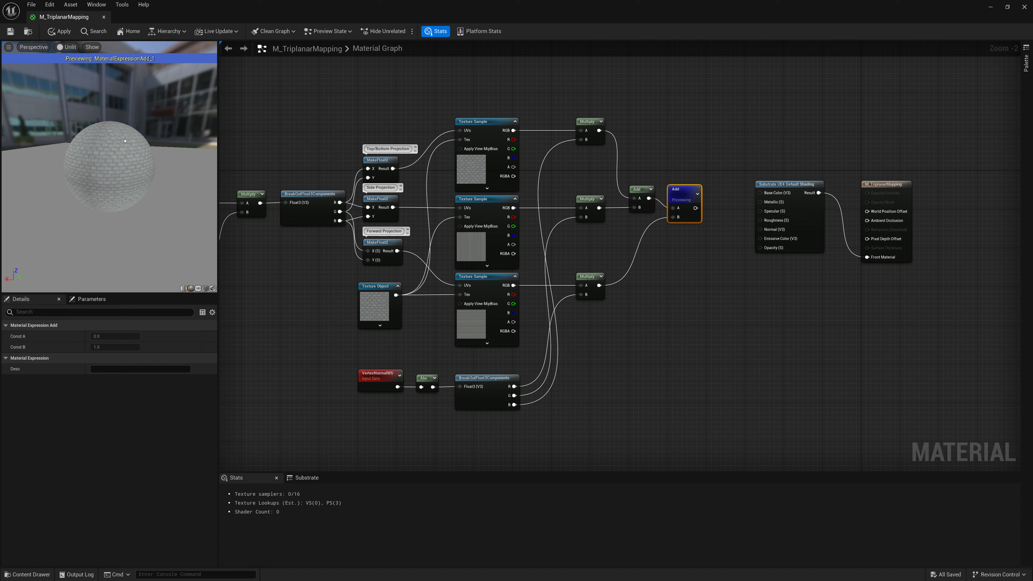
drag(119, 213, 118, 189)
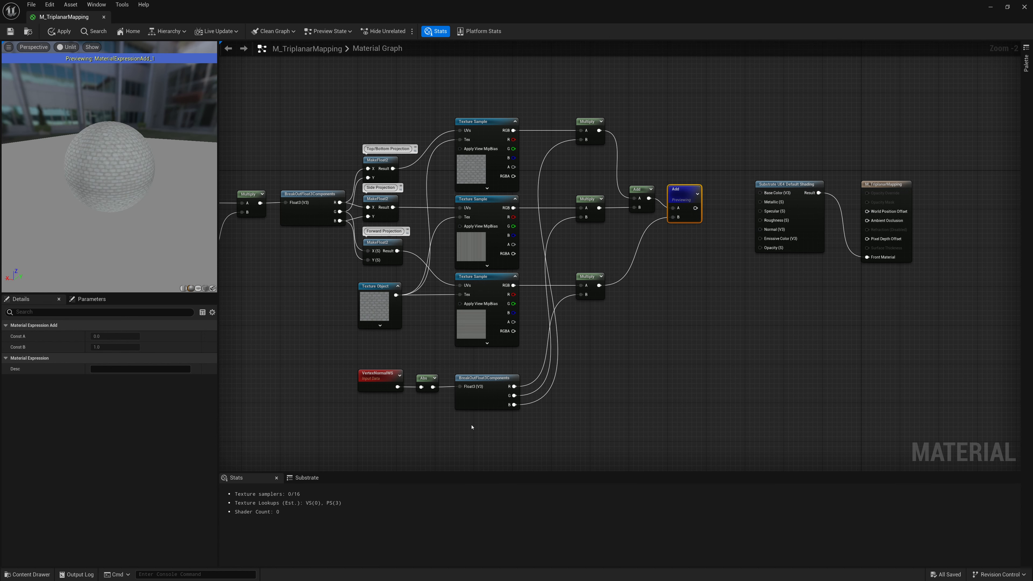
- Create an AddComponents node below the normals' BreakOutFloat3Components and connect the Abs output to its f3 input
scroll(472, 434, up, 2)
right_drag(472, 434, 520, 353)
right_click(512, 352)
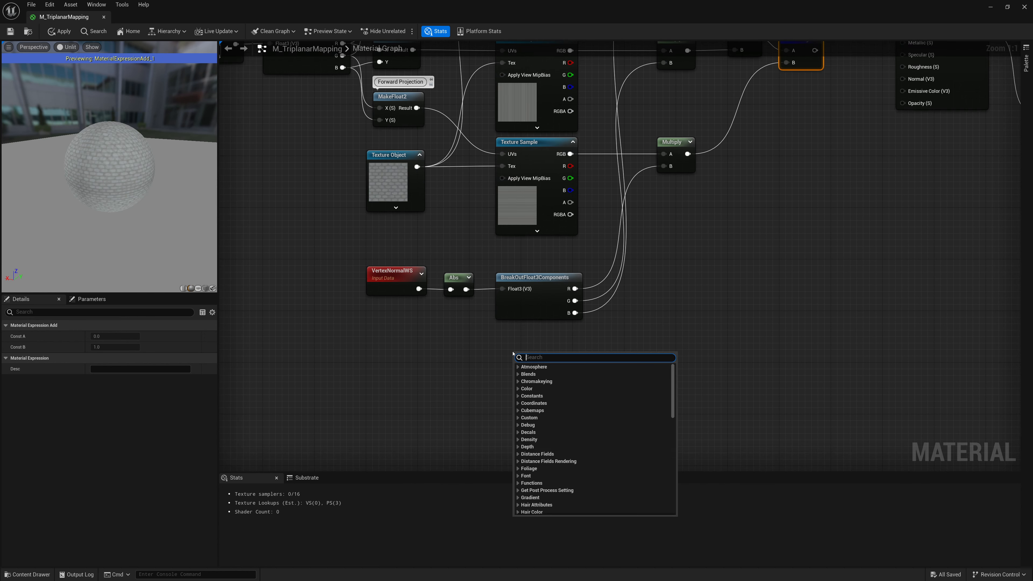
text(addcomp)
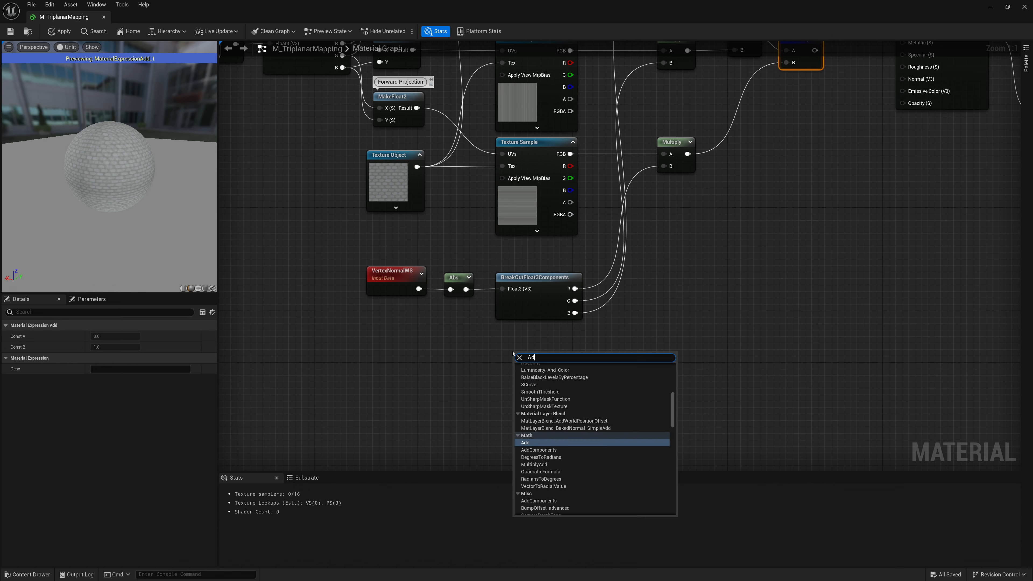
key(Return)
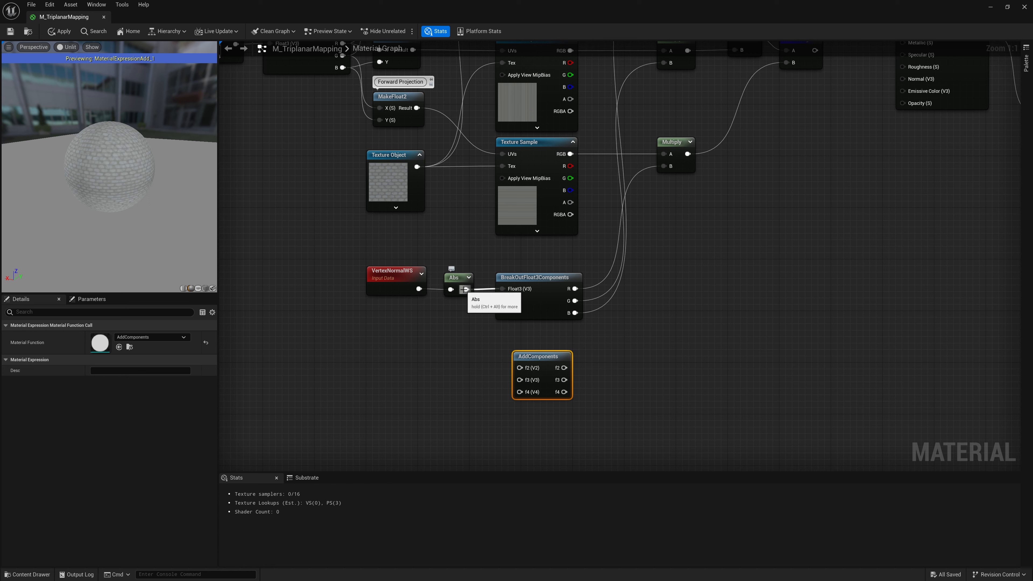
drag(465, 290, 520, 380)
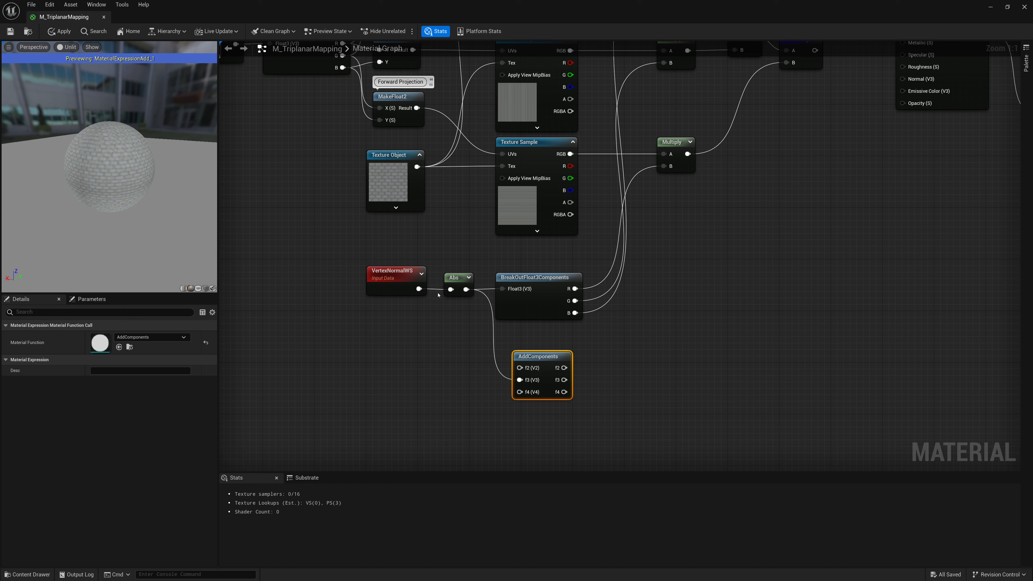
drag(553, 357, 562, 336)
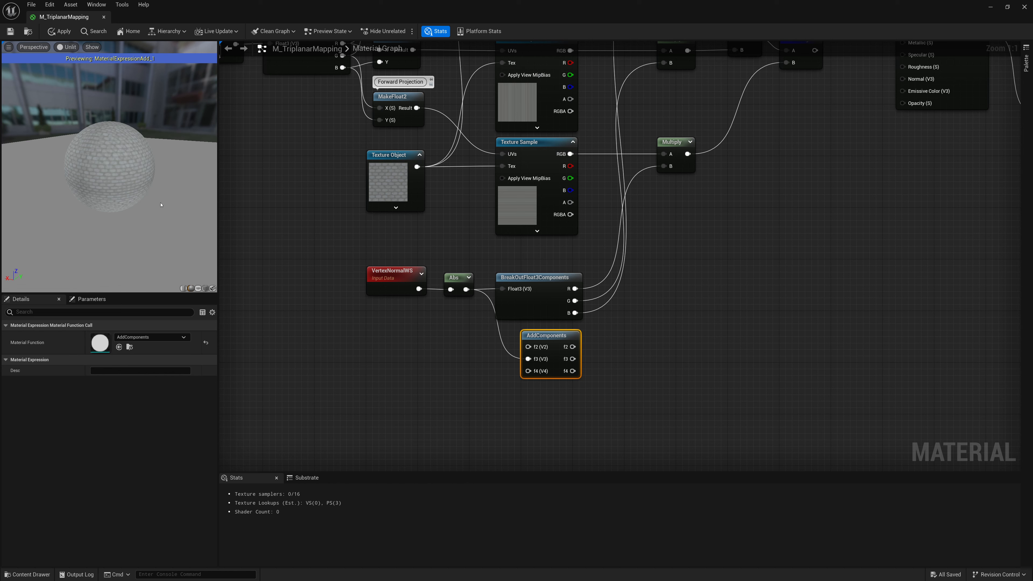
- Create a Divide node beside AddComponents and connect the f3 output to Divide's B input
right_click(632, 325)
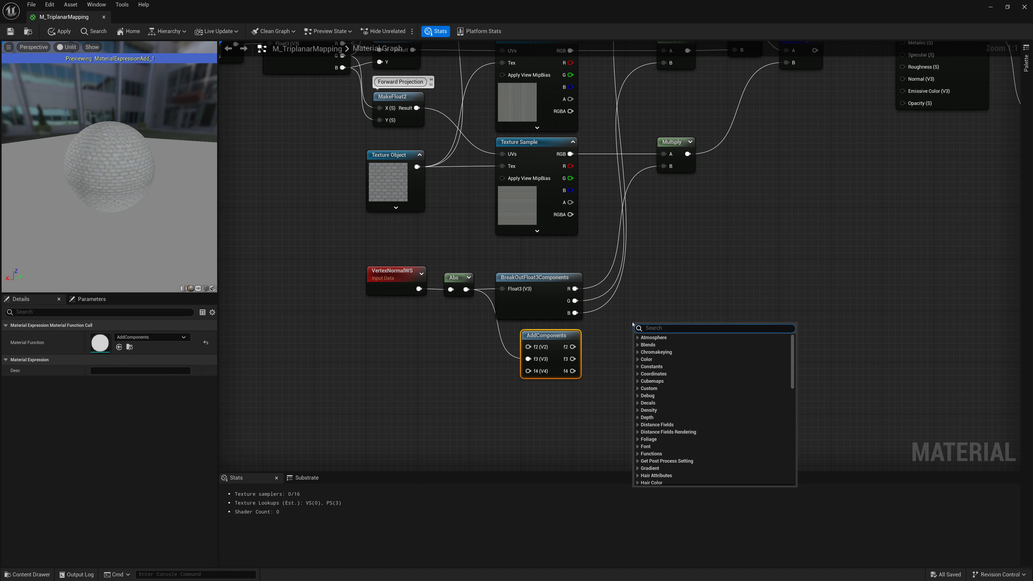
text(divide)
key(Return)
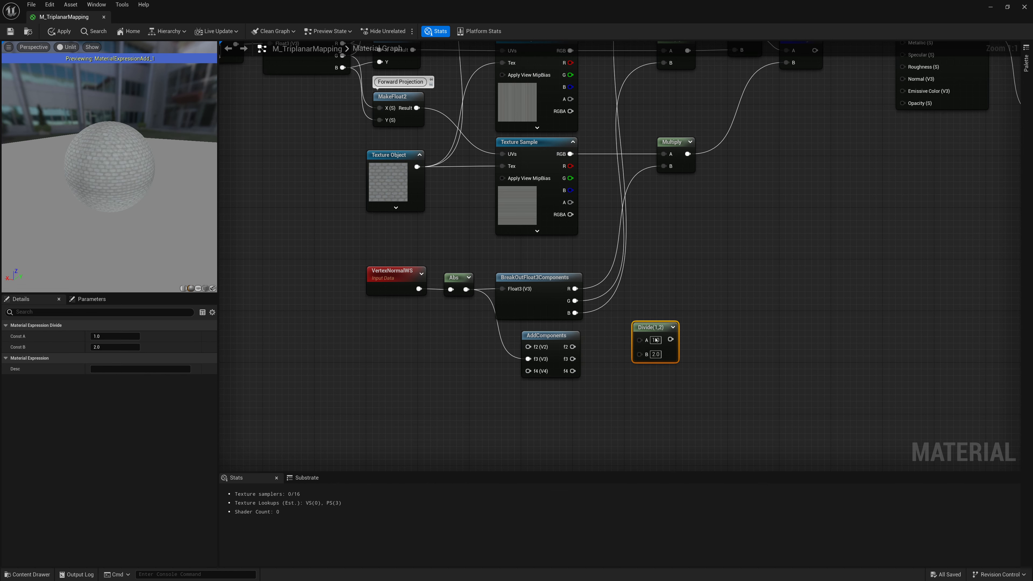
drag(640, 354, 574, 362)
drag(661, 329, 639, 338)
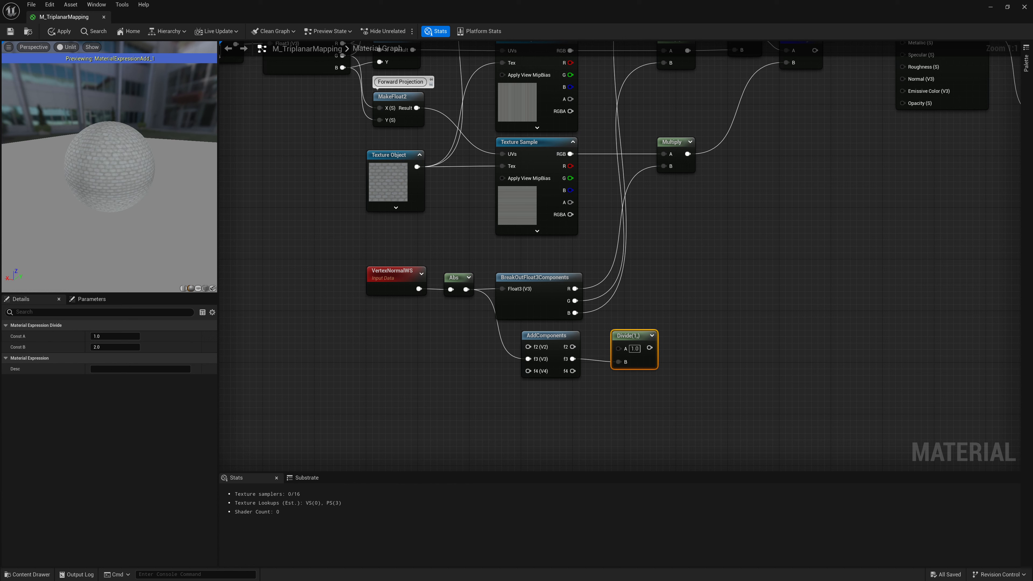
- Switch to Calculator and divide 1 by 1.5
key(XF86Calculator)
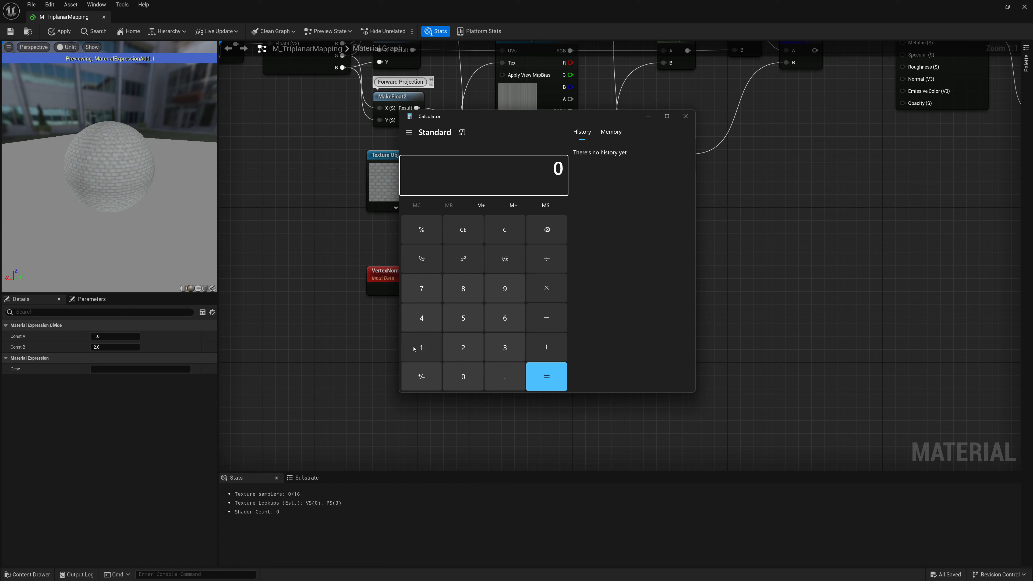
click(414, 348)
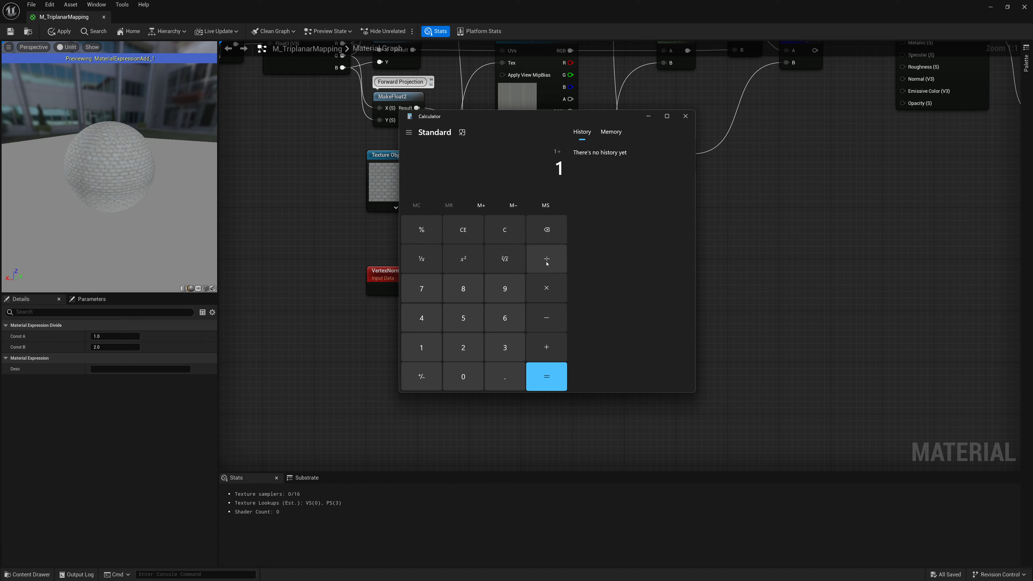
click(505, 377)
click(465, 311)
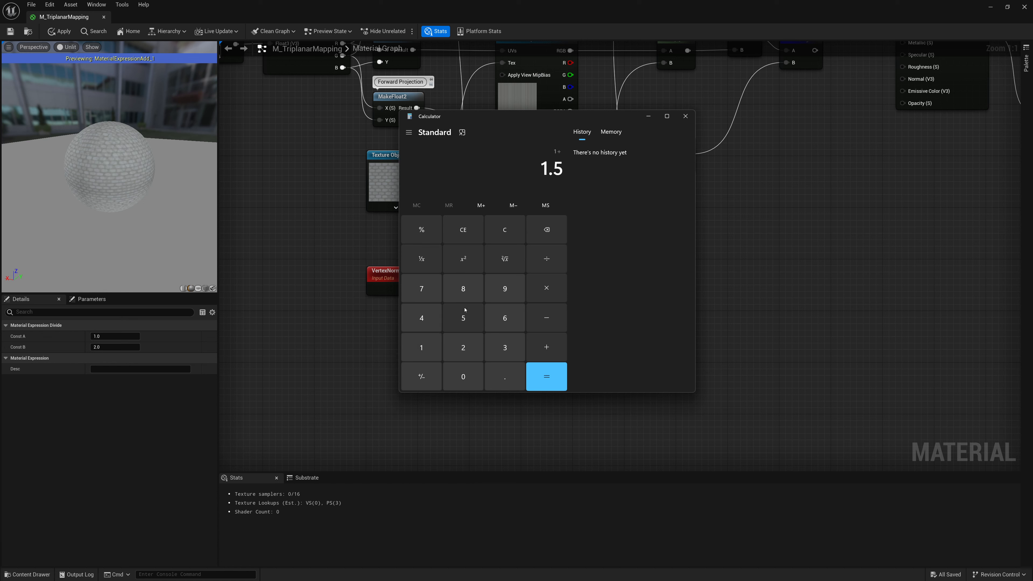
click(547, 376)
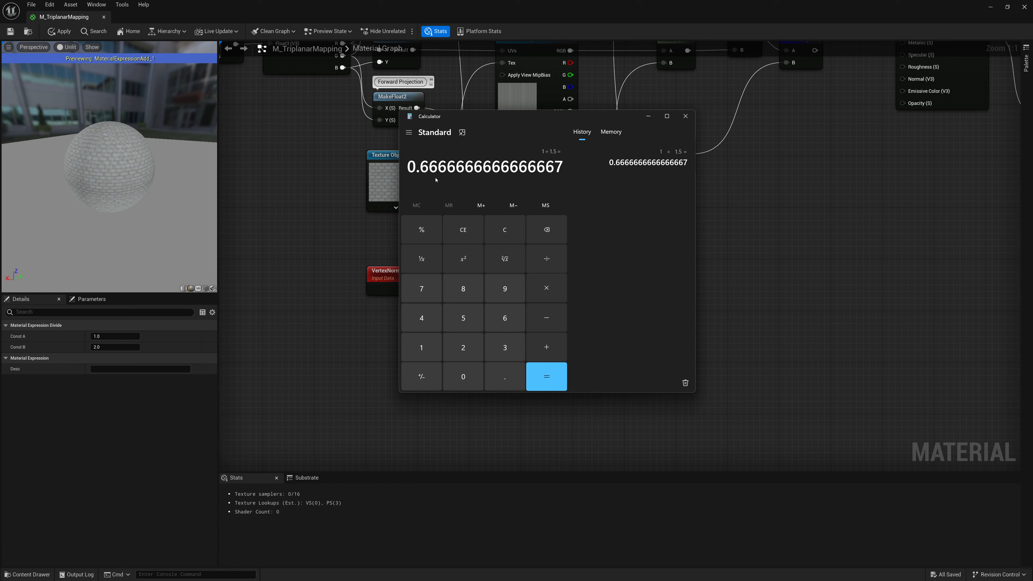
- Clear the calculator, multiply 1.5 by 0.66, and close Calculator to return to the material graph
click(504, 229)
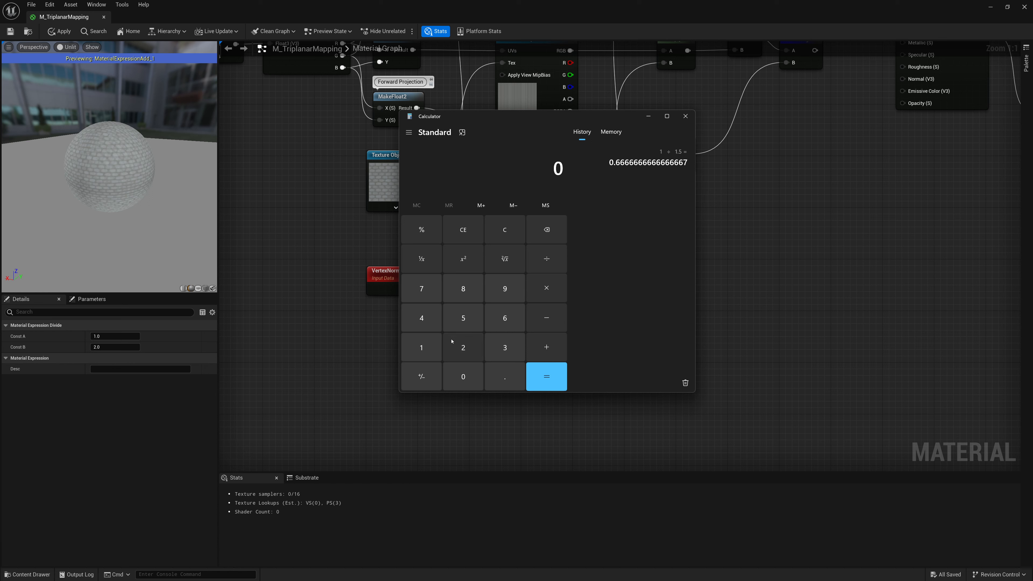
click(426, 355)
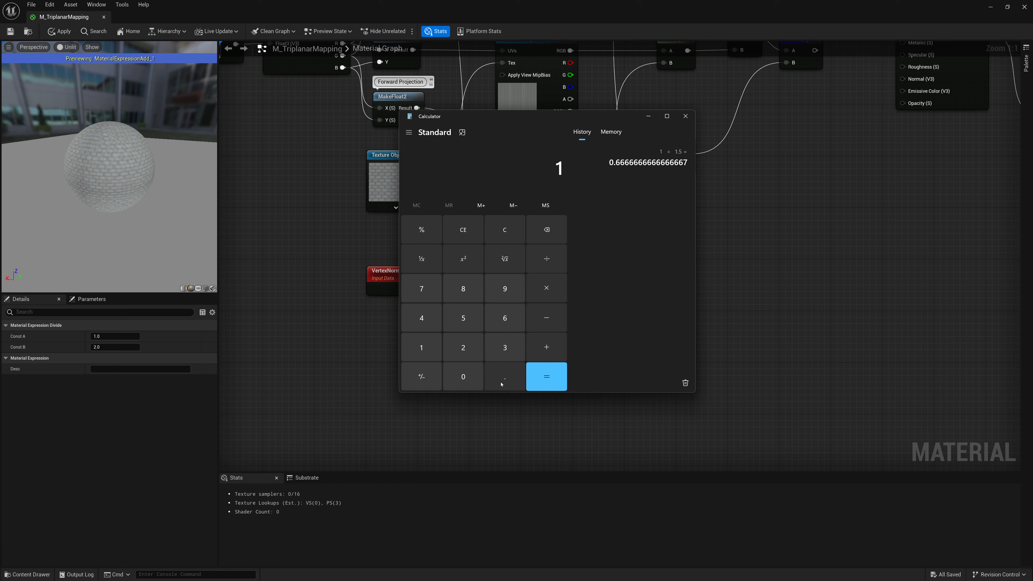
click(501, 383)
click(463, 318)
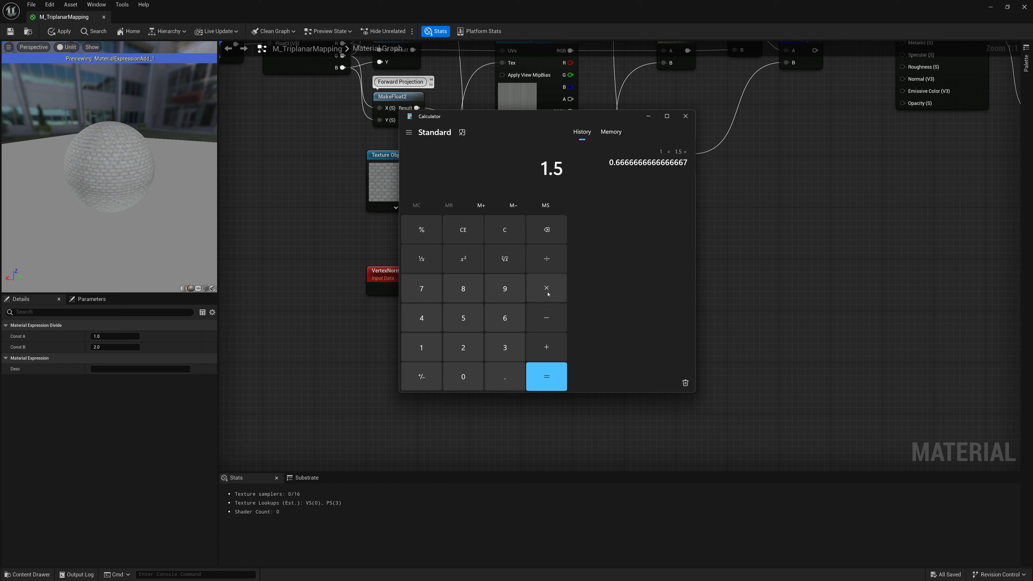
click(463, 377)
click(505, 376)
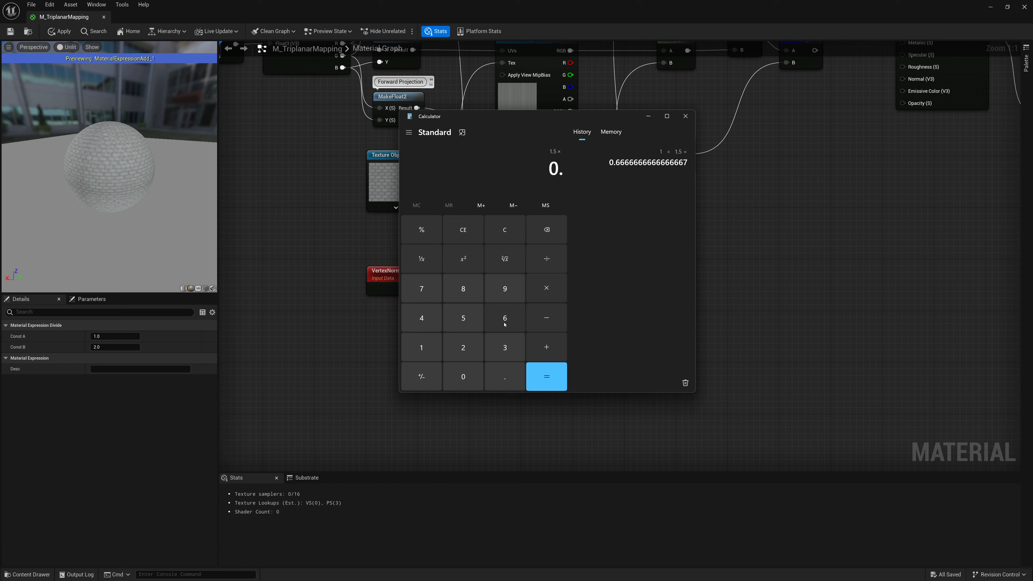
double_click(505, 319)
click(546, 376)
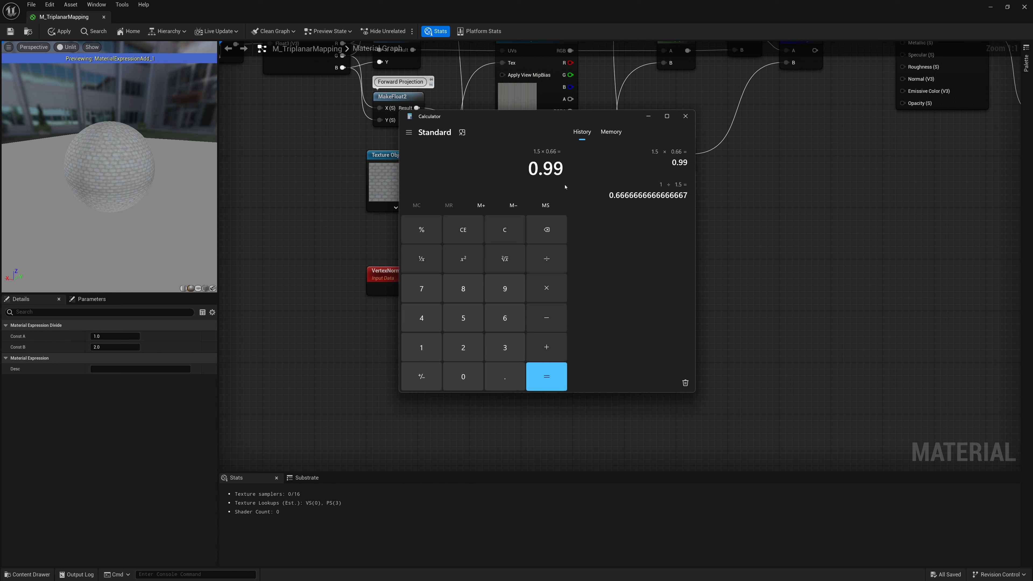
click(686, 116)
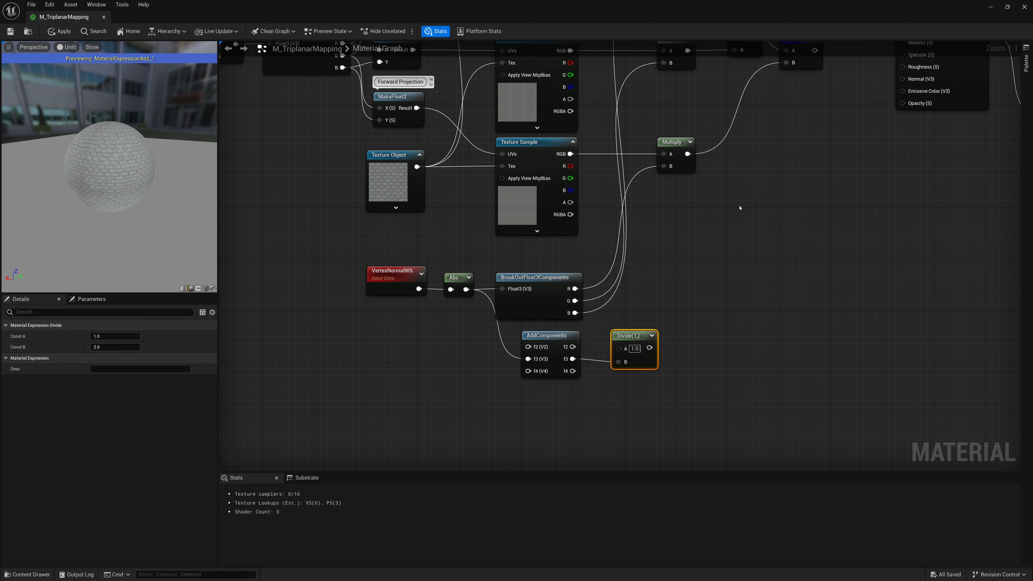
- Create a Multiply node from the final Add's output, stop previewing Add, and connect the Divide output to Multiply's B input
right_drag(740, 208, 608, 264)
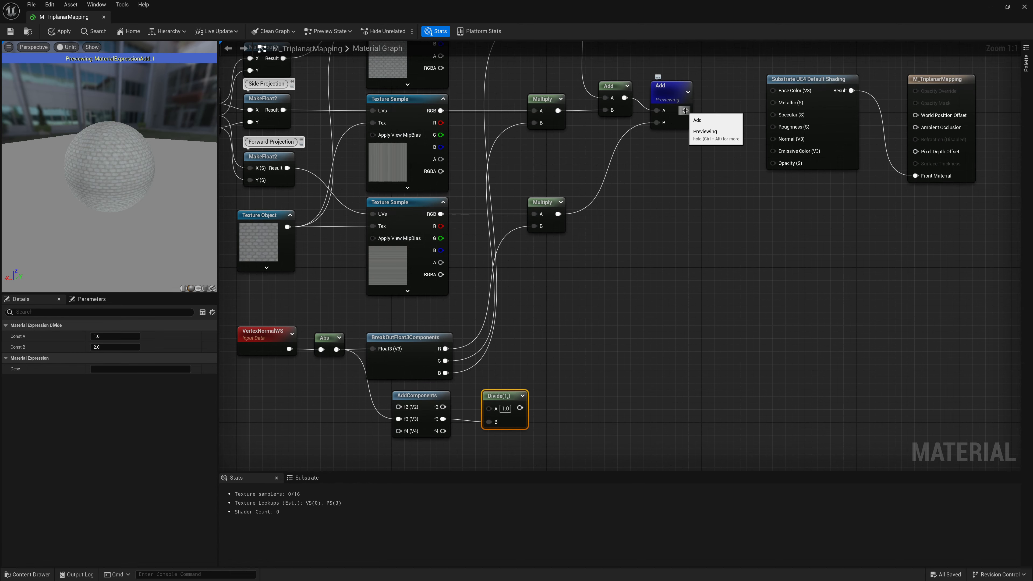
drag(684, 110, 702, 174)
text(mult)
key(Return)
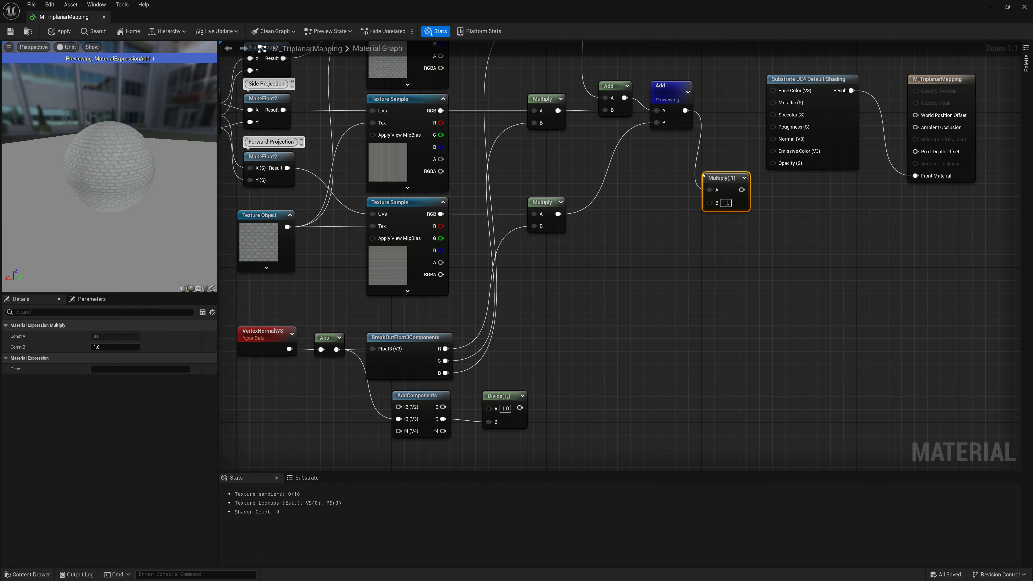
right_click(669, 98)
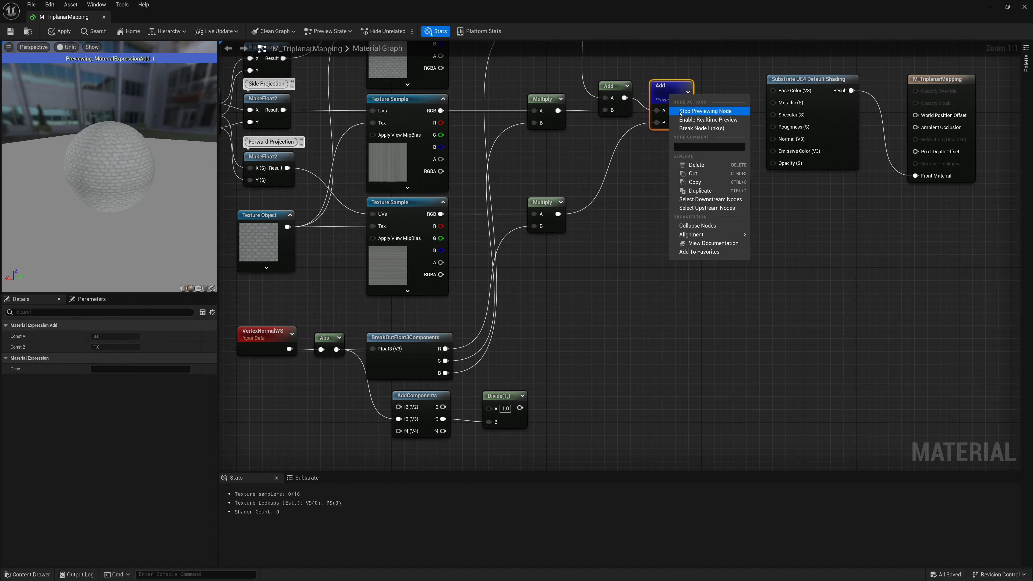
click(691, 107)
drag(709, 202, 520, 407)
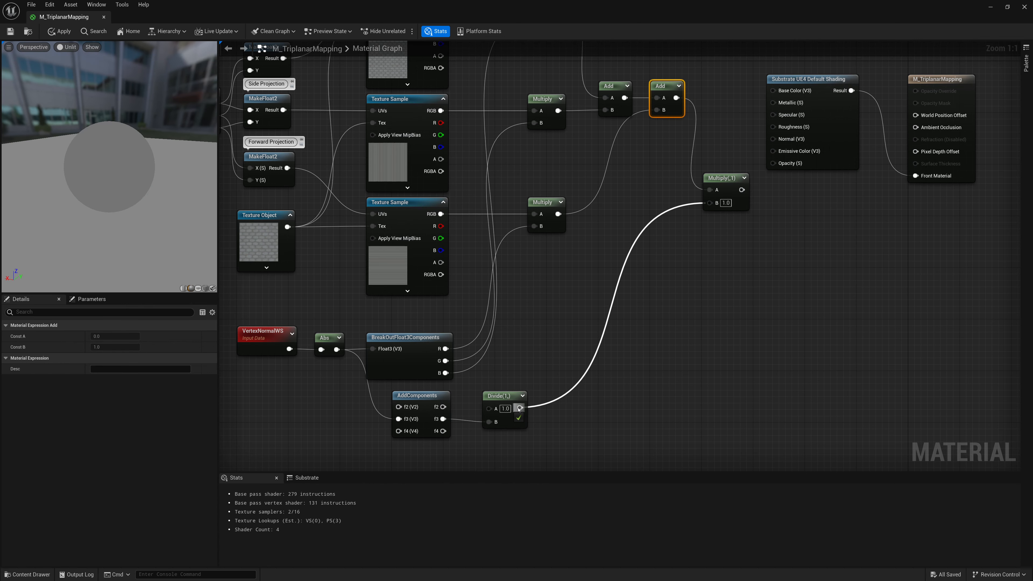
- Preview the new Multiply node and compare its brightness on the sphere with a preview of the final Add node
right_click(724, 184)
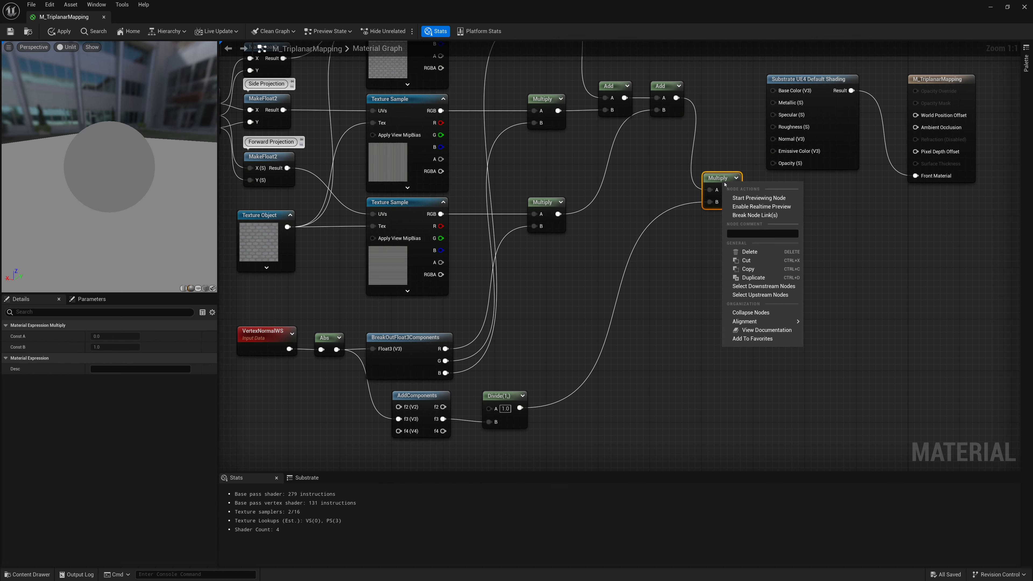
click(742, 198)
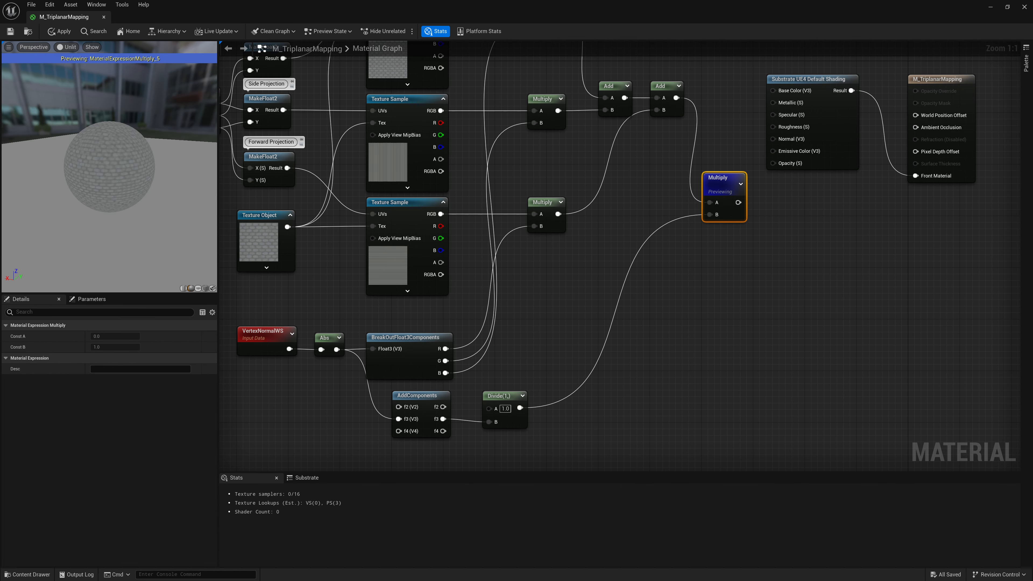
scroll(78, 115, up, 3)
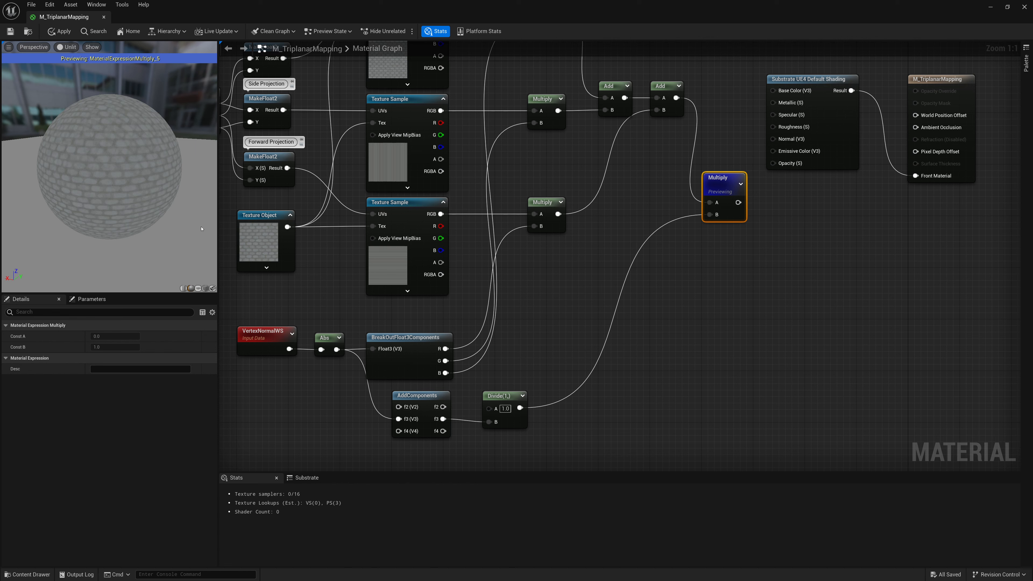
right_click(675, 87)
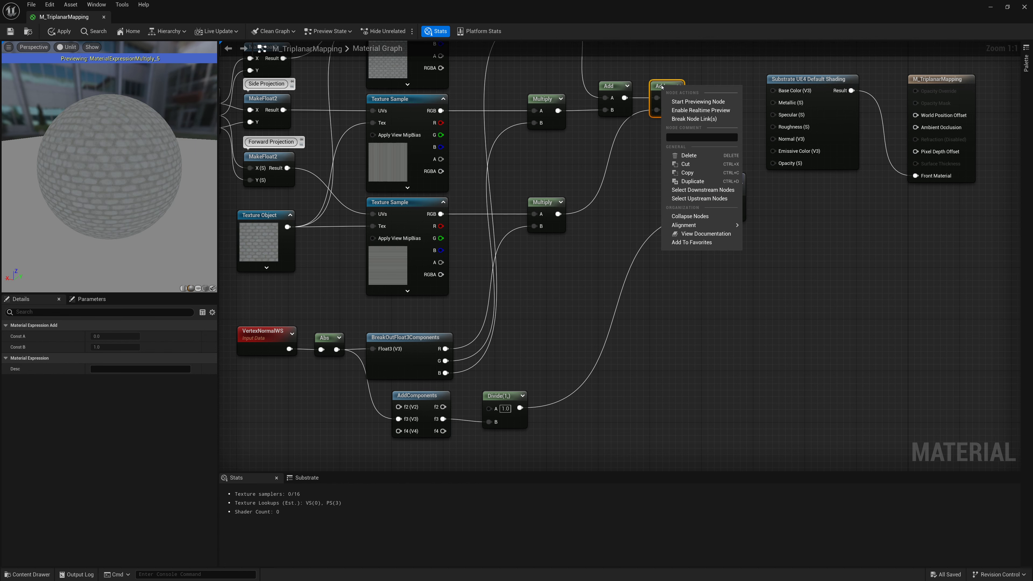
click(676, 102)
drag(106, 152, 89, 178)
right_click(719, 179)
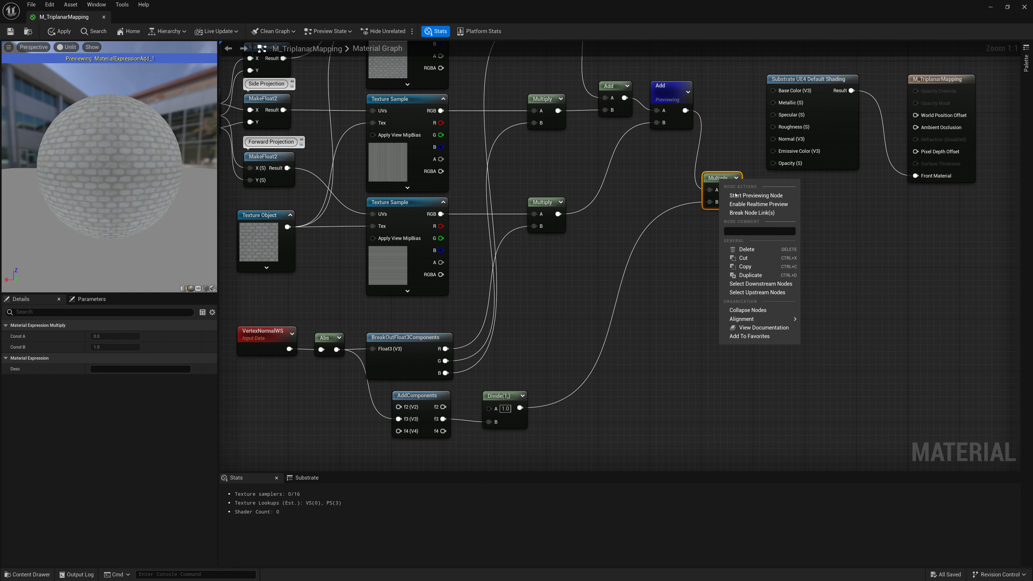
click(727, 194)
right_drag(131, 183, 131, 162)
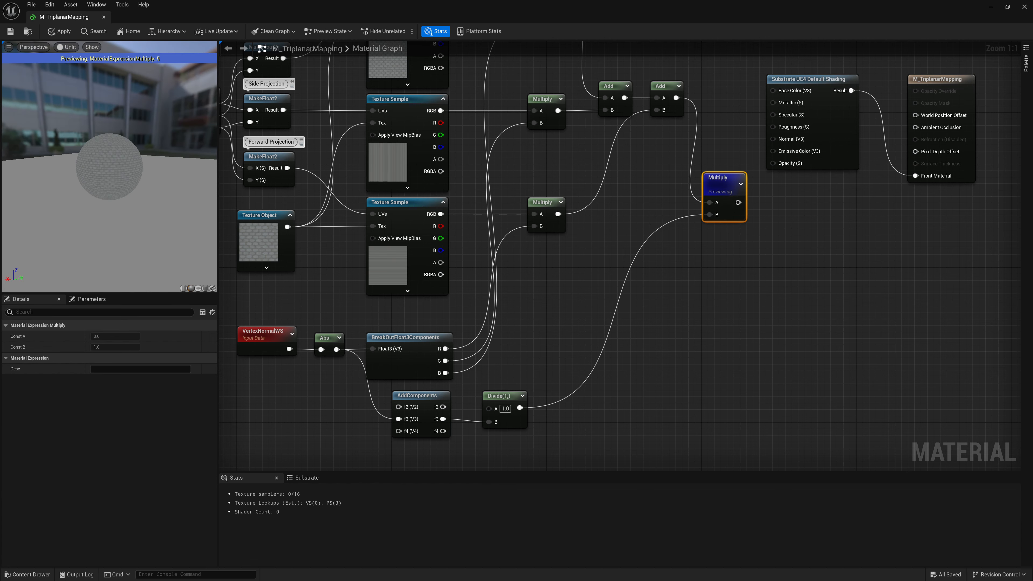
drag(131, 183, 112, 179)
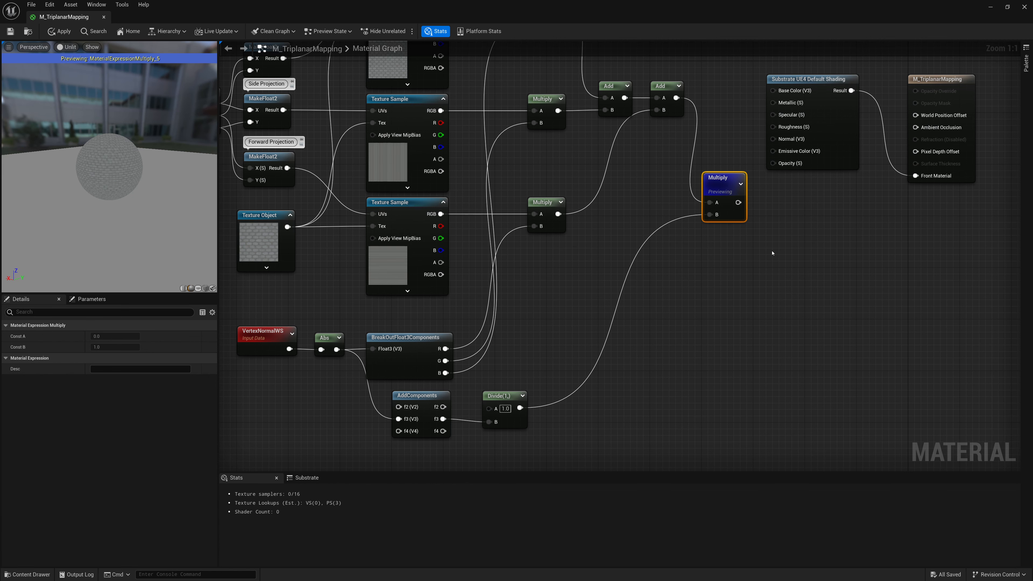
- Stop previewing the Multiply node, connect its output to Base Color, and line it up beside the final Add
right_drag(772, 253, 648, 369)
right_click(585, 301)
click(610, 318)
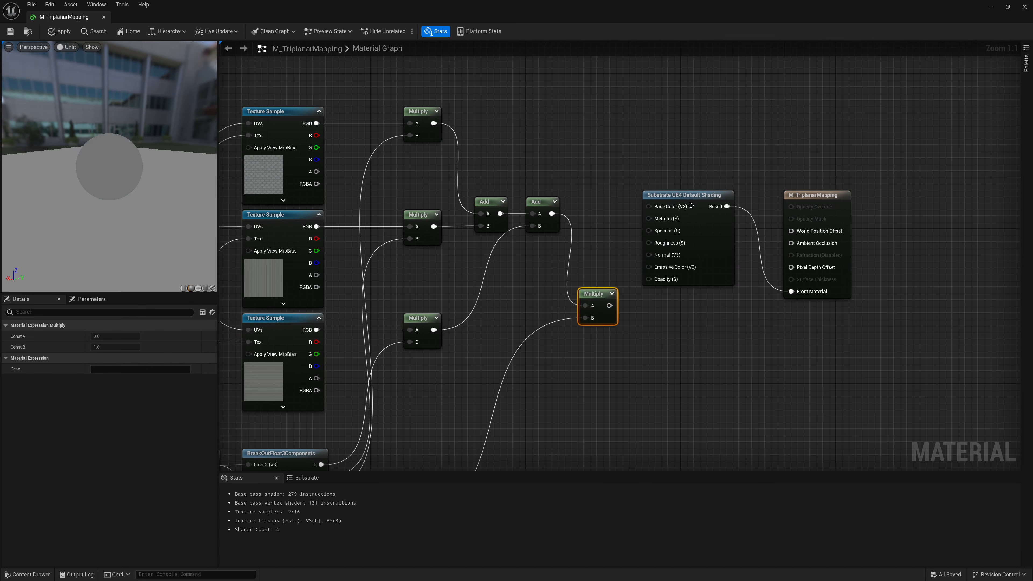
drag(691, 206, 717, 206)
drag(597, 297, 683, 195)
scroll(805, 258, down, 5)
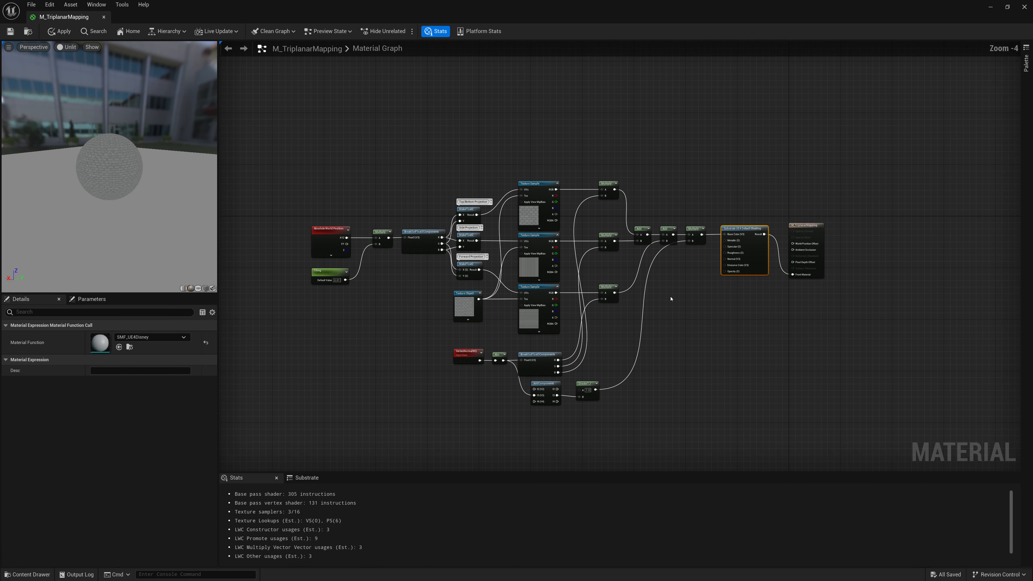
scroll(690, 310, up, 2)
right_drag(708, 314, 776, 310)
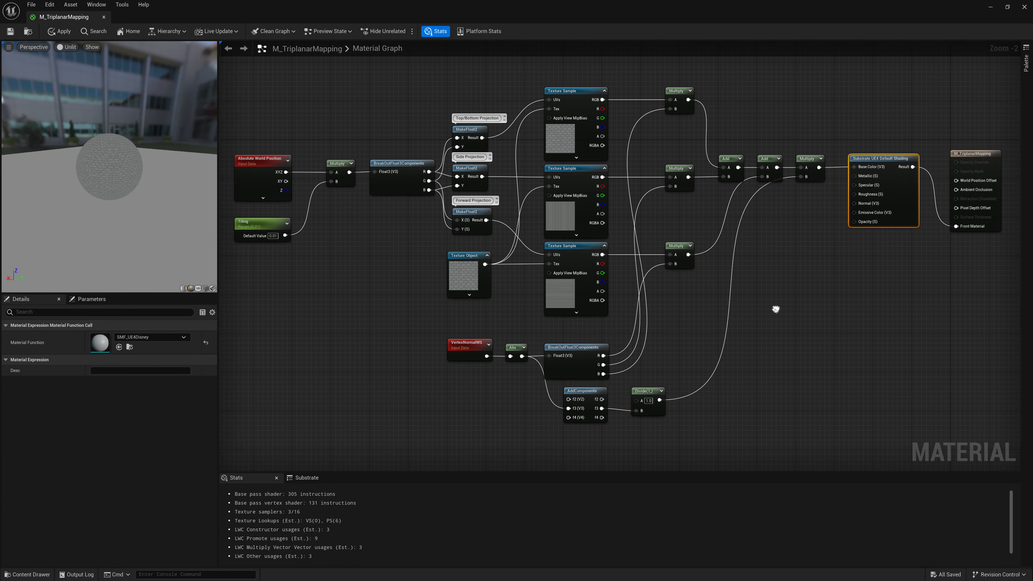
- Narrow the preview and details area to widen the graph, and save the M_TriplanarMapping material
drag(218, 394, 147, 393)
right_drag(236, 386, 258, 383)
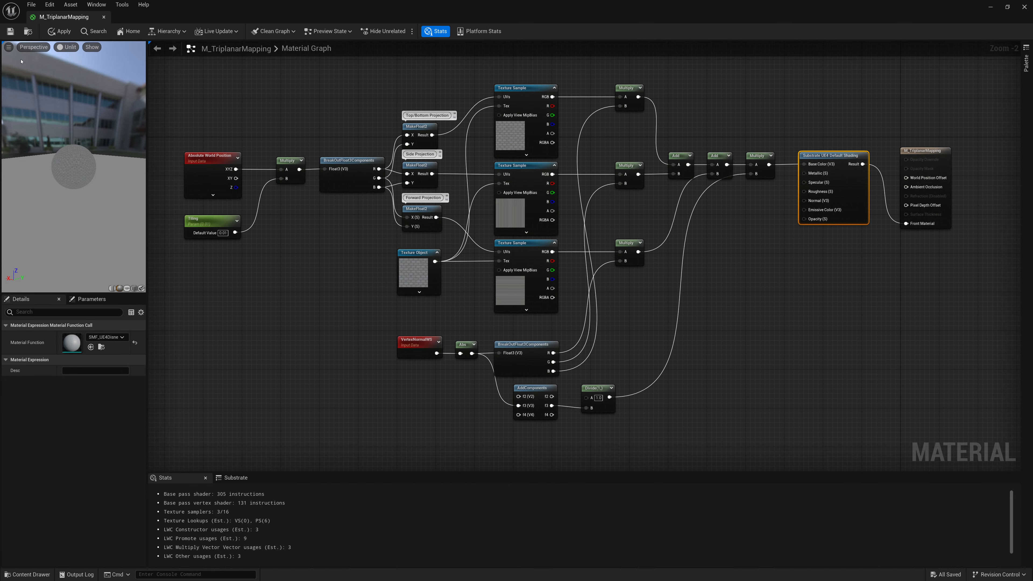
click(10, 31)
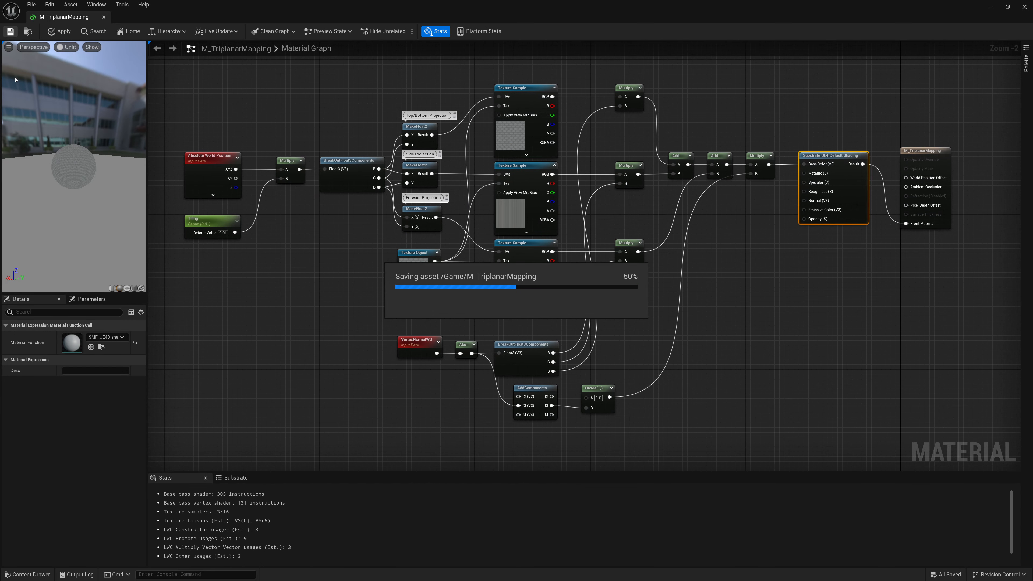
- Switch the material preview to Lit view mode and examine the brick sphere up close
click(68, 51)
click(79, 61)
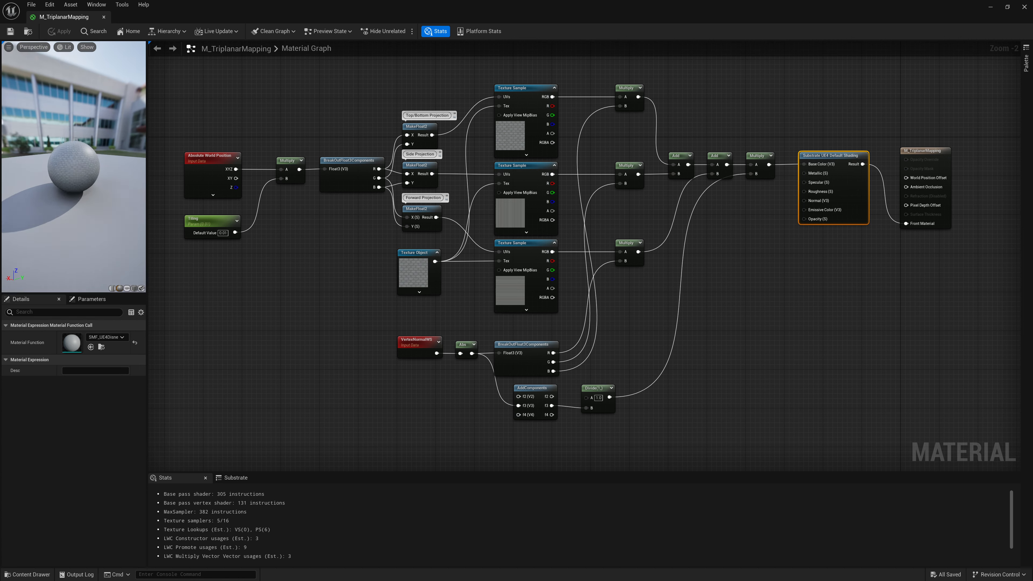
right_drag(74, 167, 74, 204)
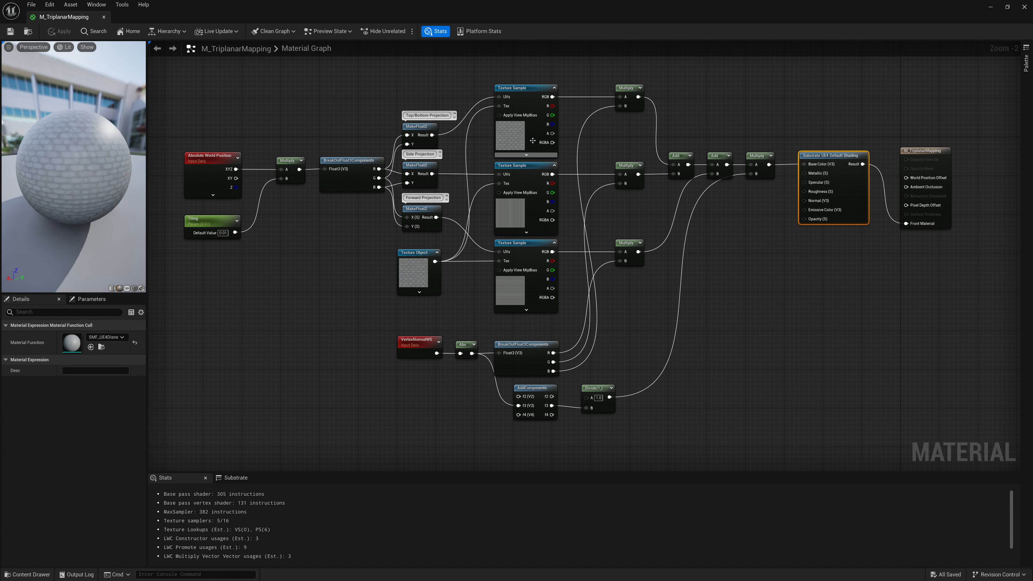
drag(120, 191, 211, 209)
mouse_move(81, 188)
mouse_down()
mouse_move(96, 155)
mouse_move(138, 142)
mouse_move(85, 154)
mouse_move(70, 191)
mouse_move(79, 179)
mouse_up()
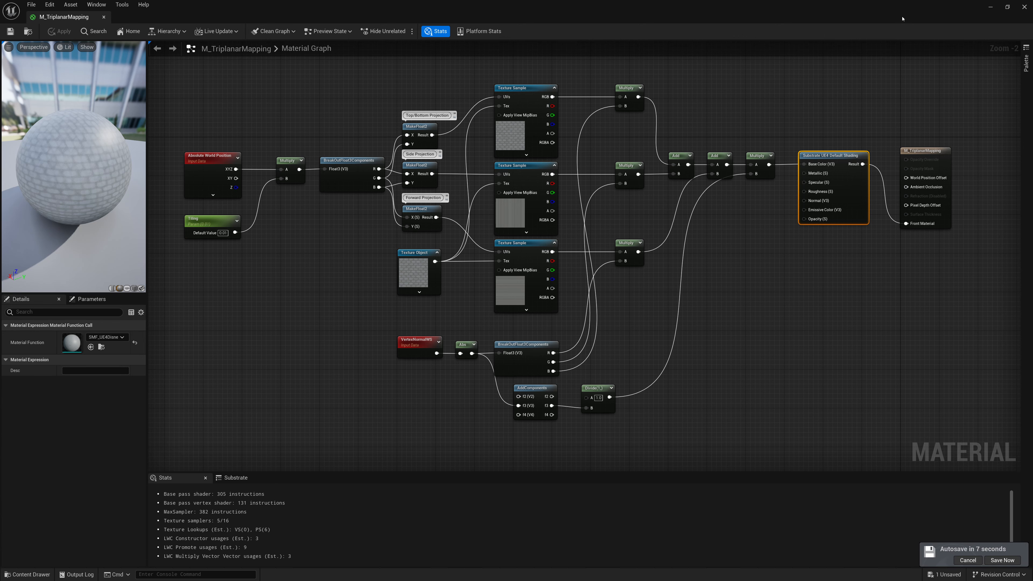
- Minimize the material editor and examine the brick cube in the level from several angles with the rotate and move gizmos
click(989, 7)
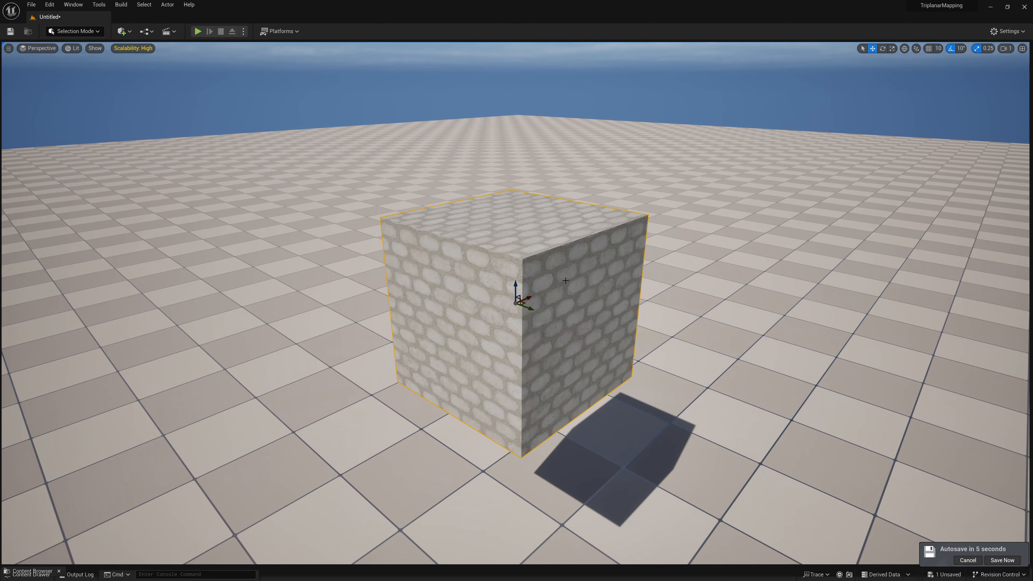
mouse_move(586, 309)
alt+mouse_down()
mouse_move(486, 264)
mouse_move(590, 311)
alt+mouse_up()
mouse_move(530, 276)
alt+mouse_down()
mouse_move(502, 289)
mouse_move(536, 285)
mouse_move(521, 332)
mouse_move(531, 319)
mouse_move(529, 272)
mouse_move(535, 303)
mouse_move(533, 294)
alt+mouse_up()
key(e)
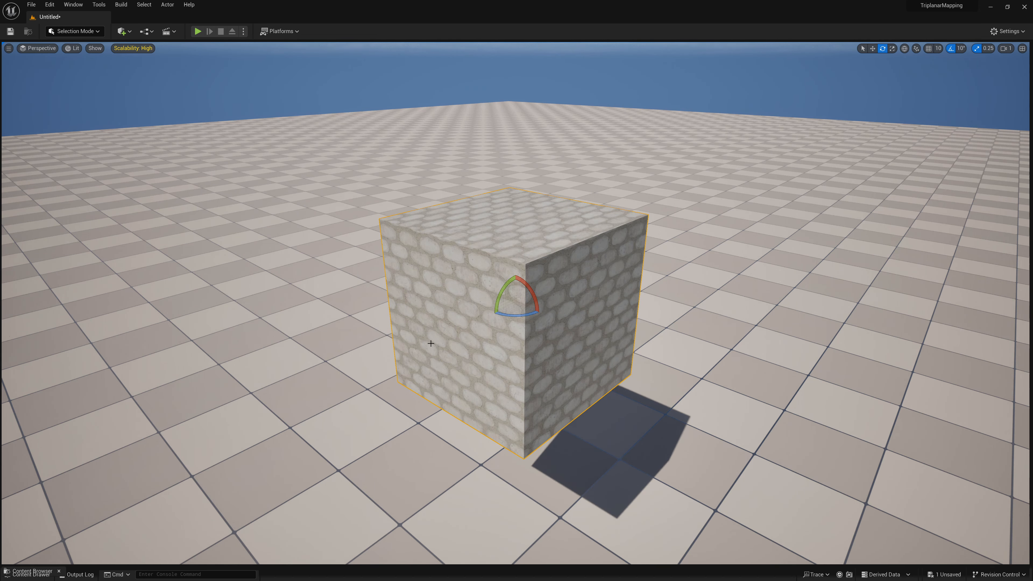
alt+drag(431, 344, 538, 339)
scroll(533, 321, down, 3)
key(w)
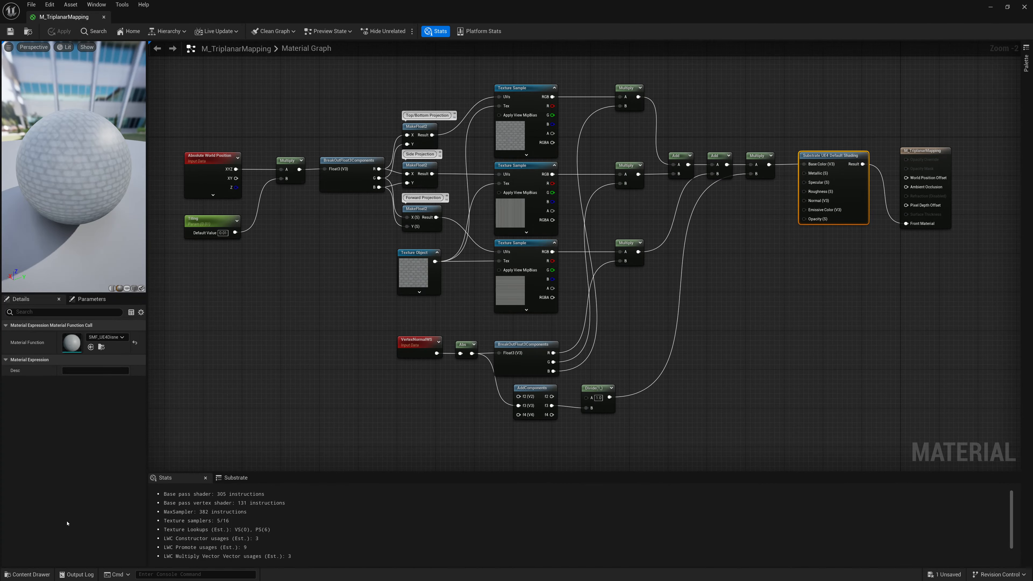
- Move the Absolute World Position node away from the tiling Multiply and create a Subtract node from its XYZ output
right_drag(299, 321, 530, 348)
scroll(456, 203, up, 2)
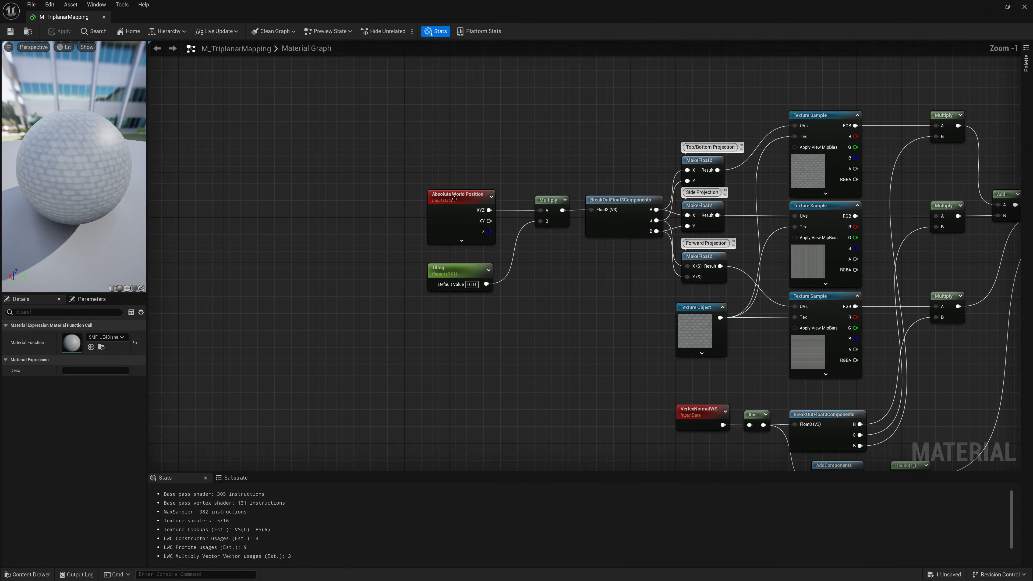
drag(456, 203, 468, 152)
text(sub)
key(Return)
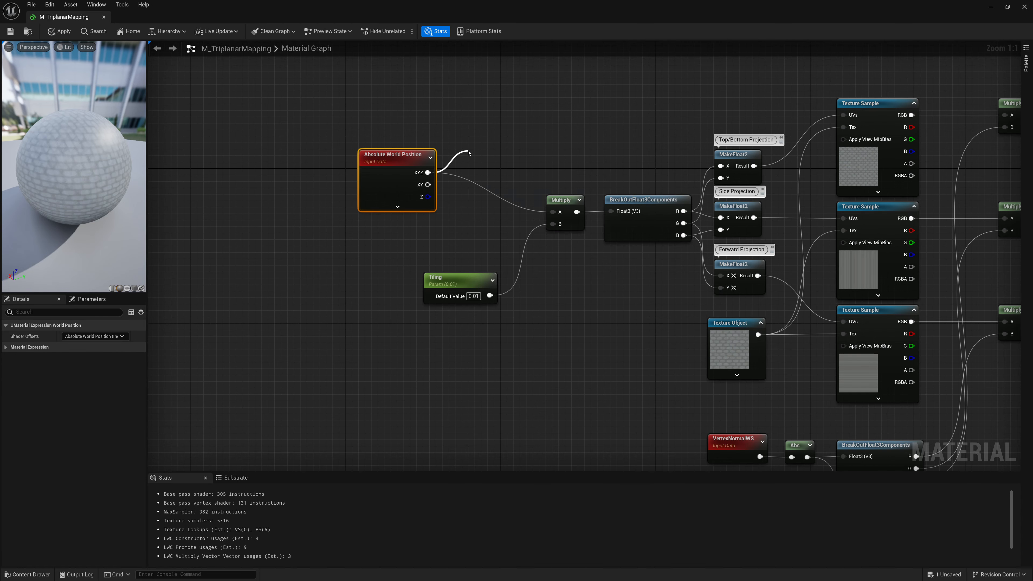
- Add an ObjectPositionWS node below Absolute World Position feeding Subtract's B input, and connect Subtract's output to the tiling Multiply's A input
drag(475, 182, 404, 230)
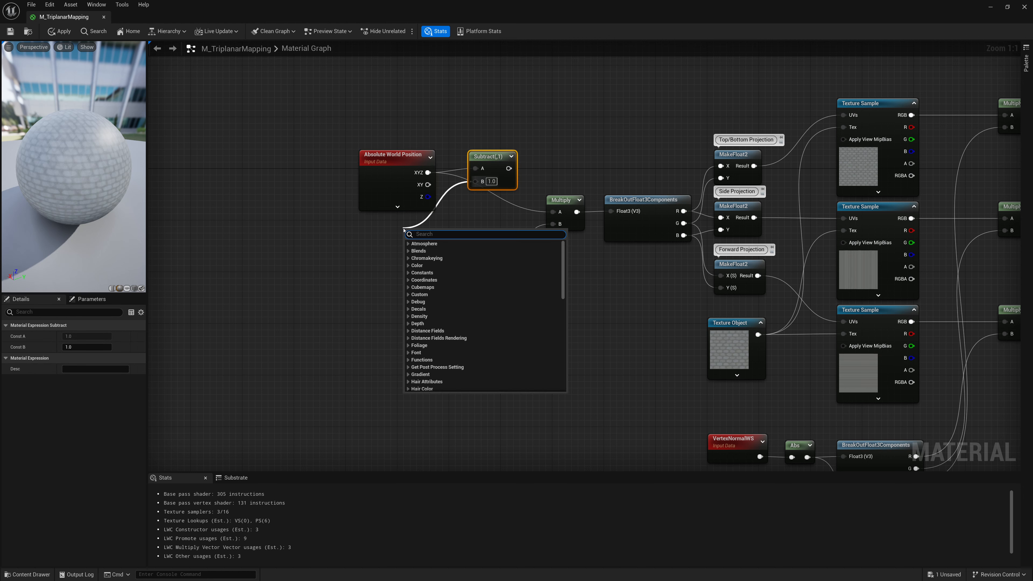
text(object)
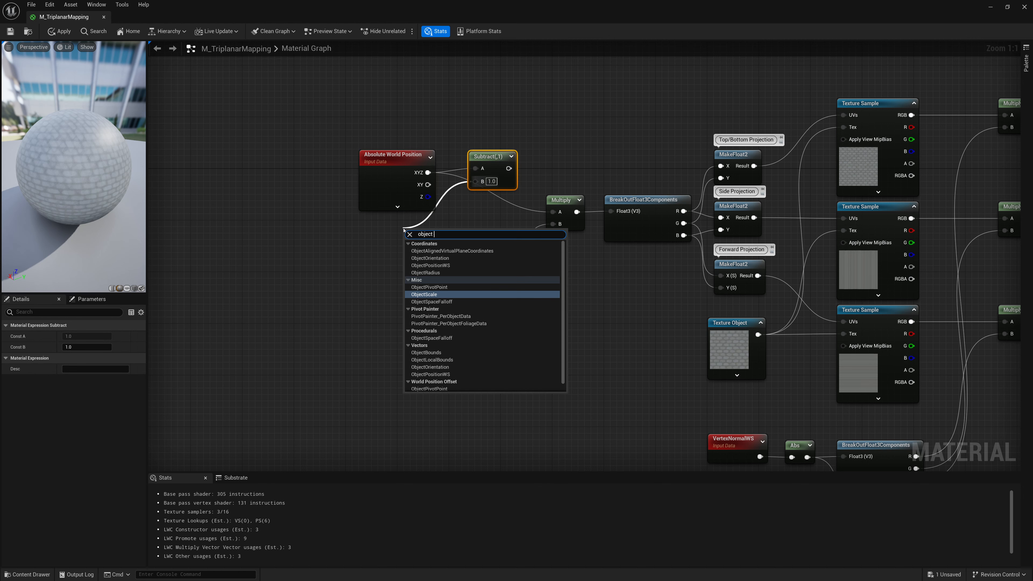
text( Pos)
key(Up)
key(Up)
key(Up)
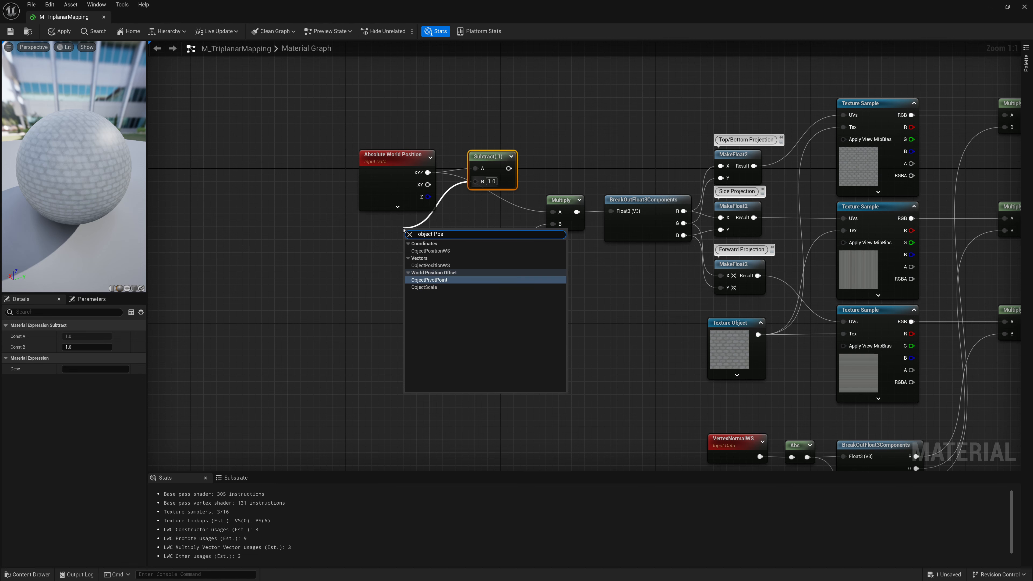
key(Return)
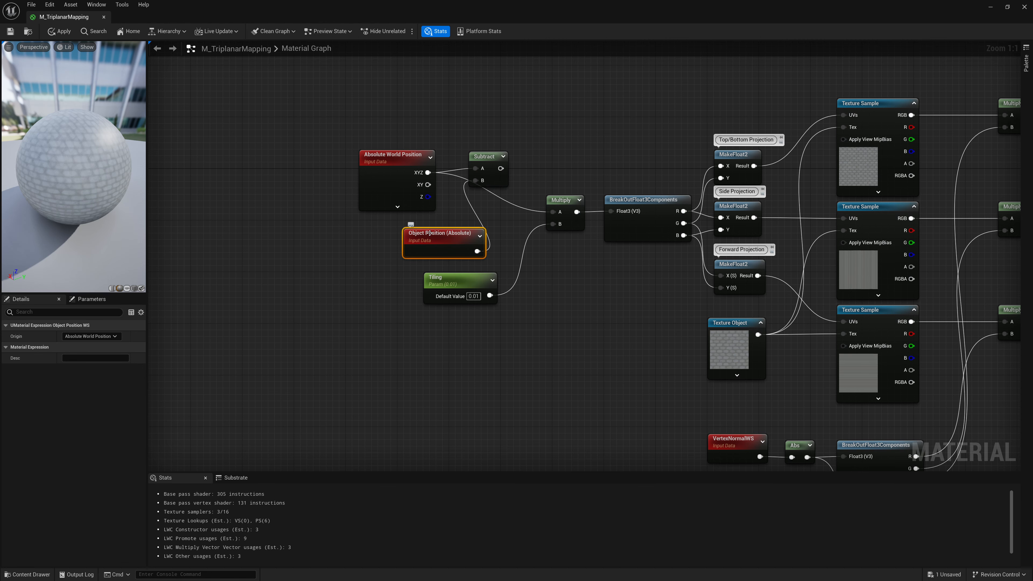
drag(425, 234, 379, 236)
drag(498, 171, 498, 176)
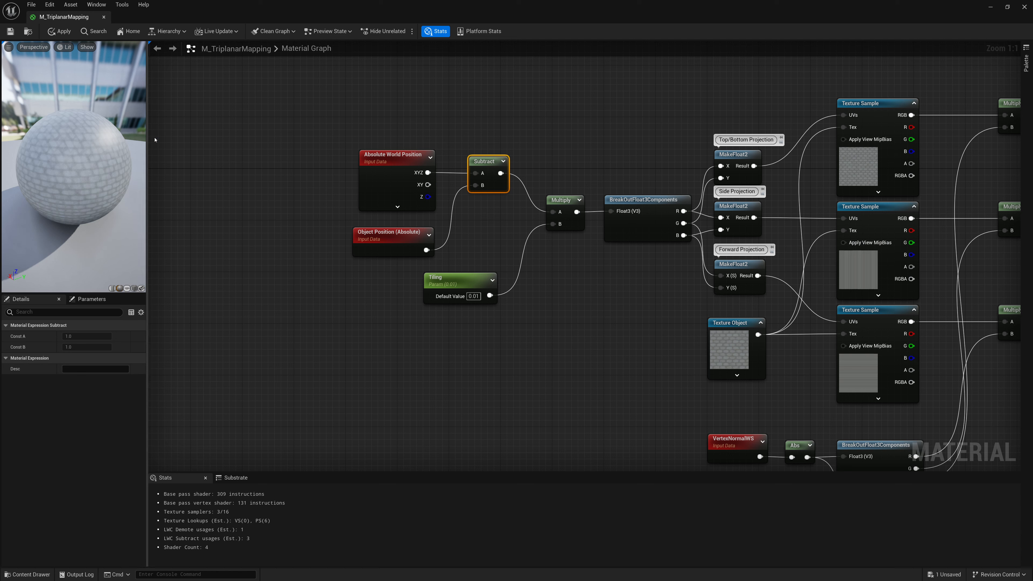
- Align the Absolute World Position node above the Object Position node and save the M_TriplanarMapping material
drag(398, 175, 391, 175)
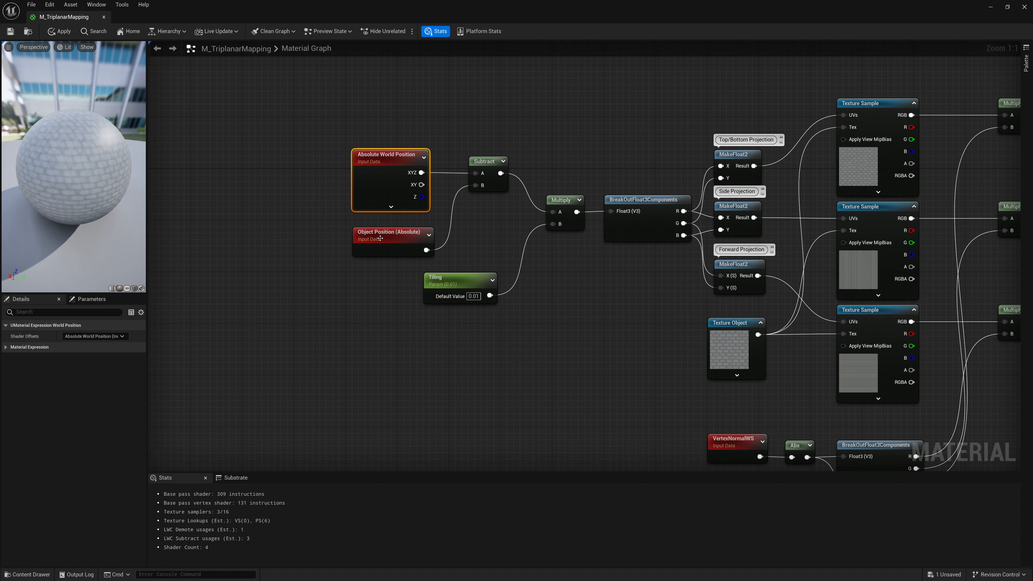
click(380, 238)
click(10, 32)
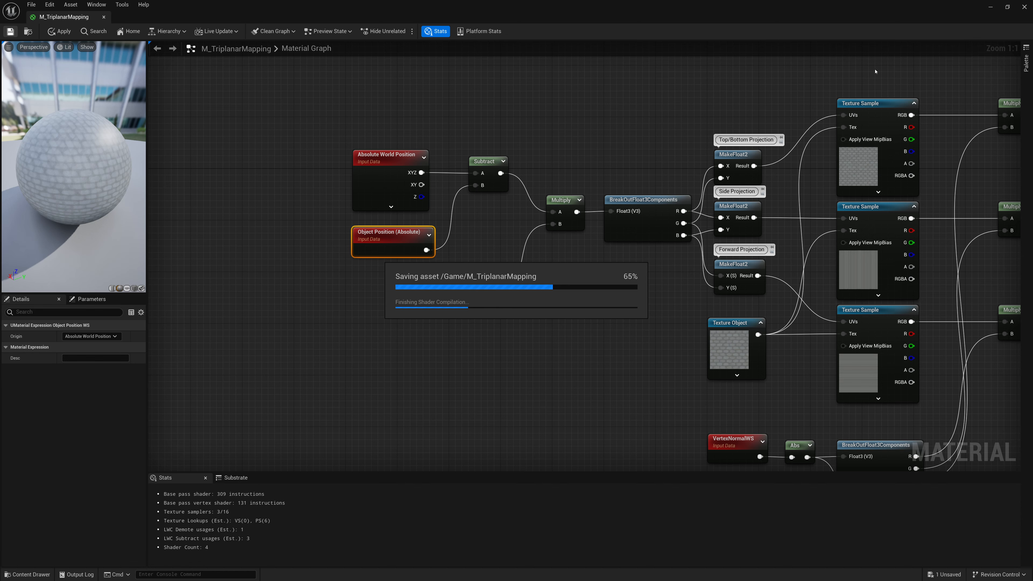
- Minimize the material editor and slide the brick cube along its Y axis in the level to examine how the bricks follow it
click(991, 8)
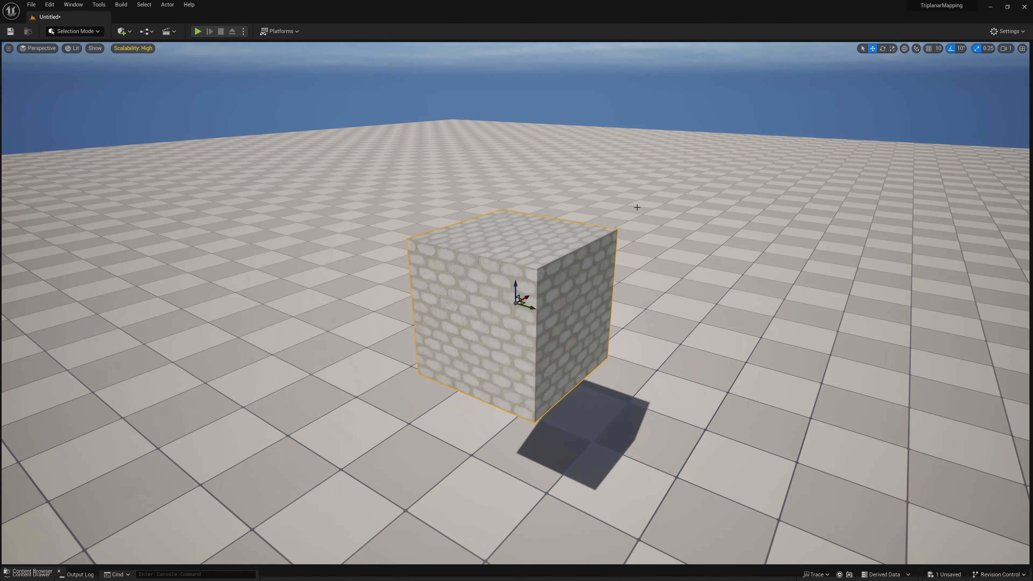
alt+drag(553, 290, 515, 320)
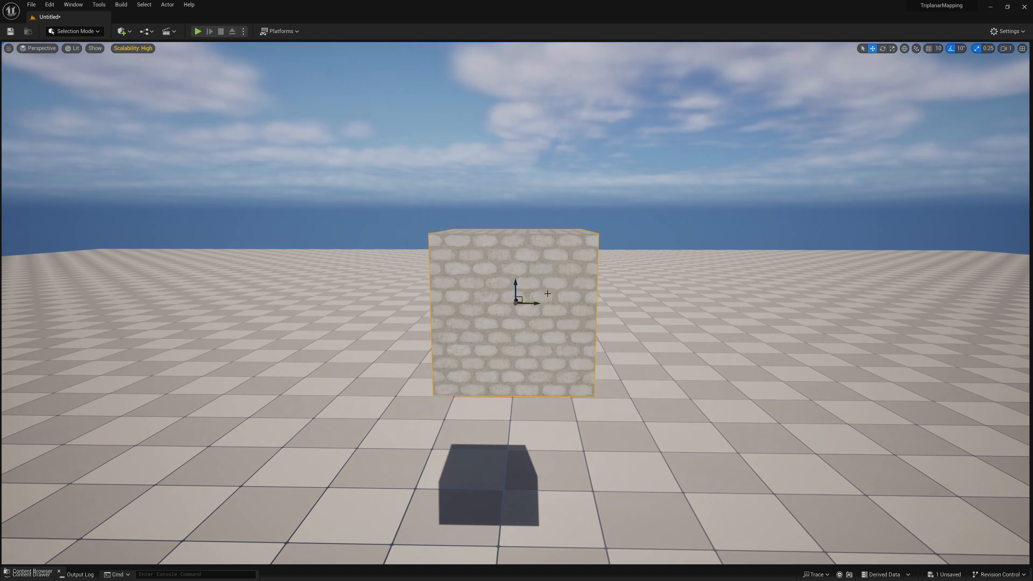
drag(536, 303, 378, 354)
right_drag(480, 325, 547, 305)
drag(443, 327, 502, 327)
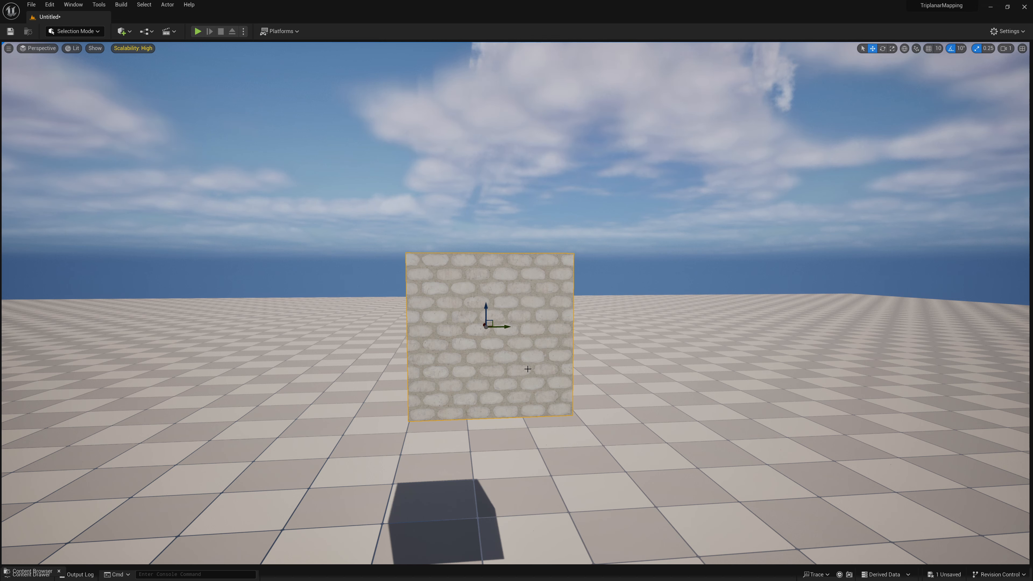
alt+drag(527, 368, 478, 338)
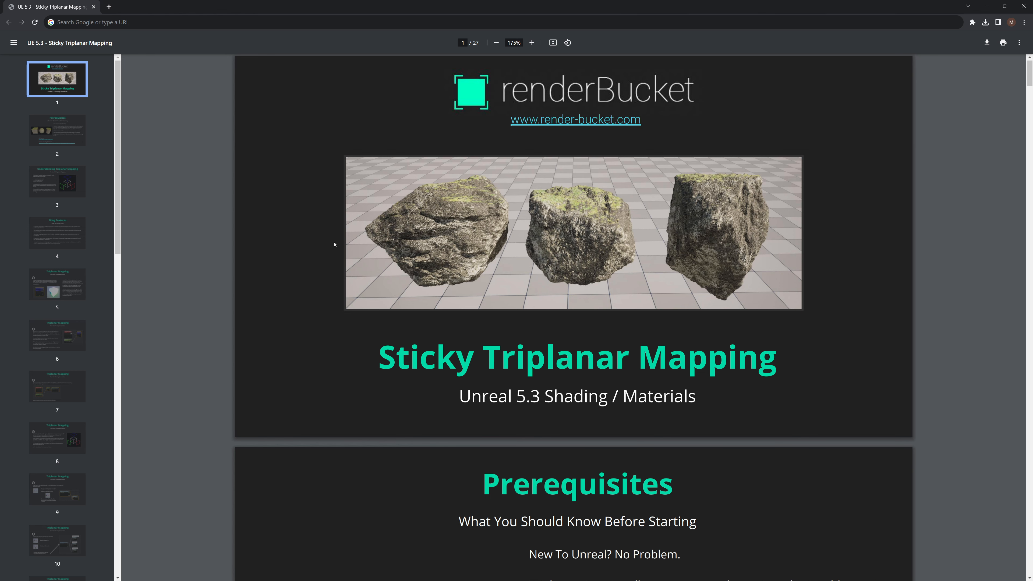
- Skim the Sticky Triplanar Mapping PDF in the browser from the title page to the Absolute World Position and tiling Multiply pages
scroll(334, 244, down, 10)
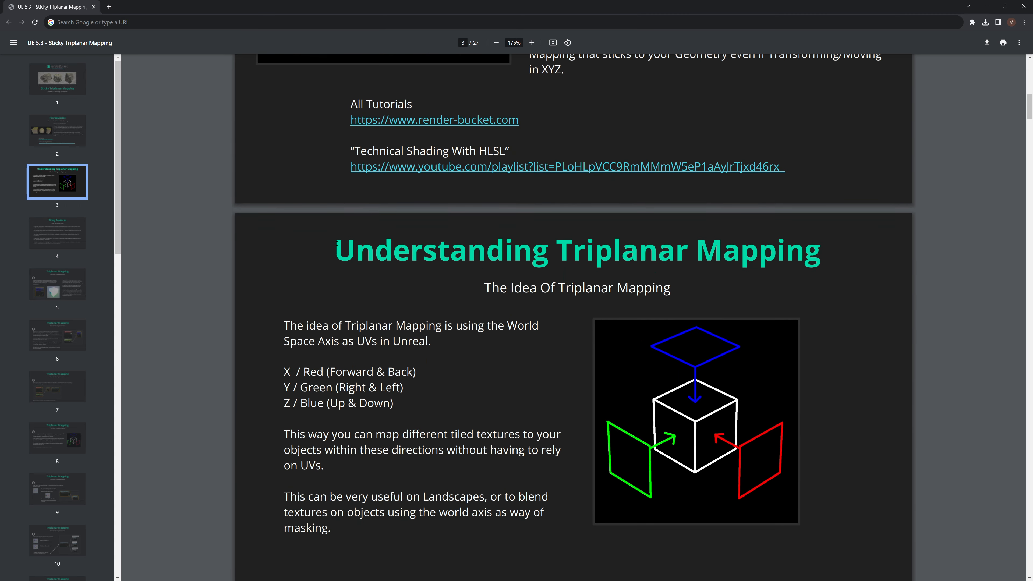
scroll(338, 242, down, 20)
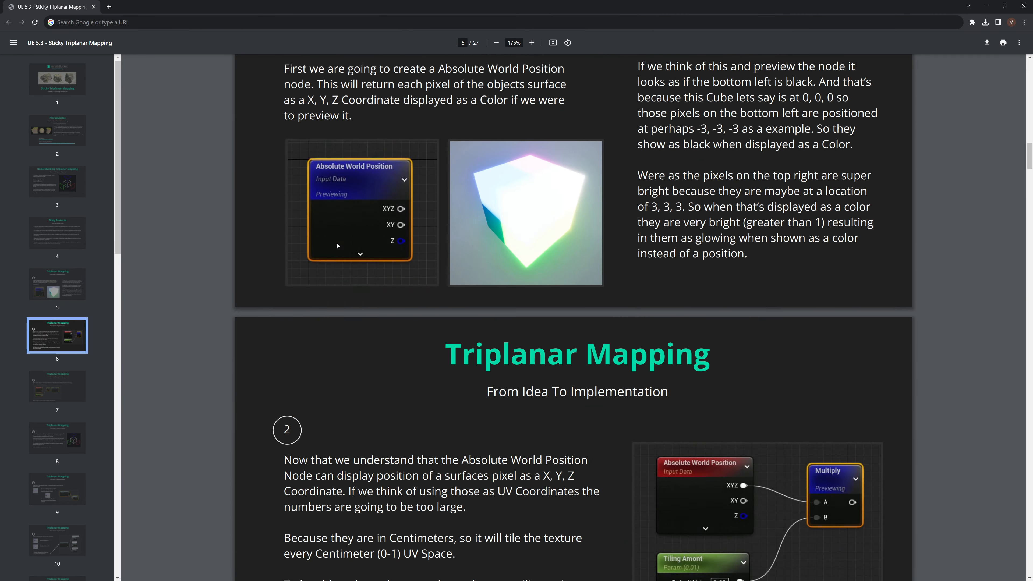
scroll(337, 246, down, 5)
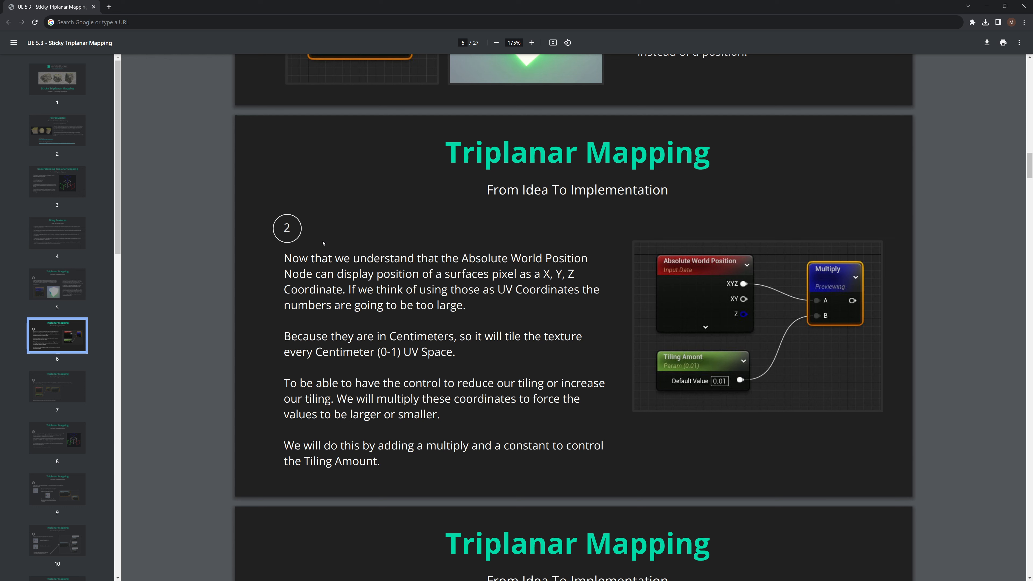